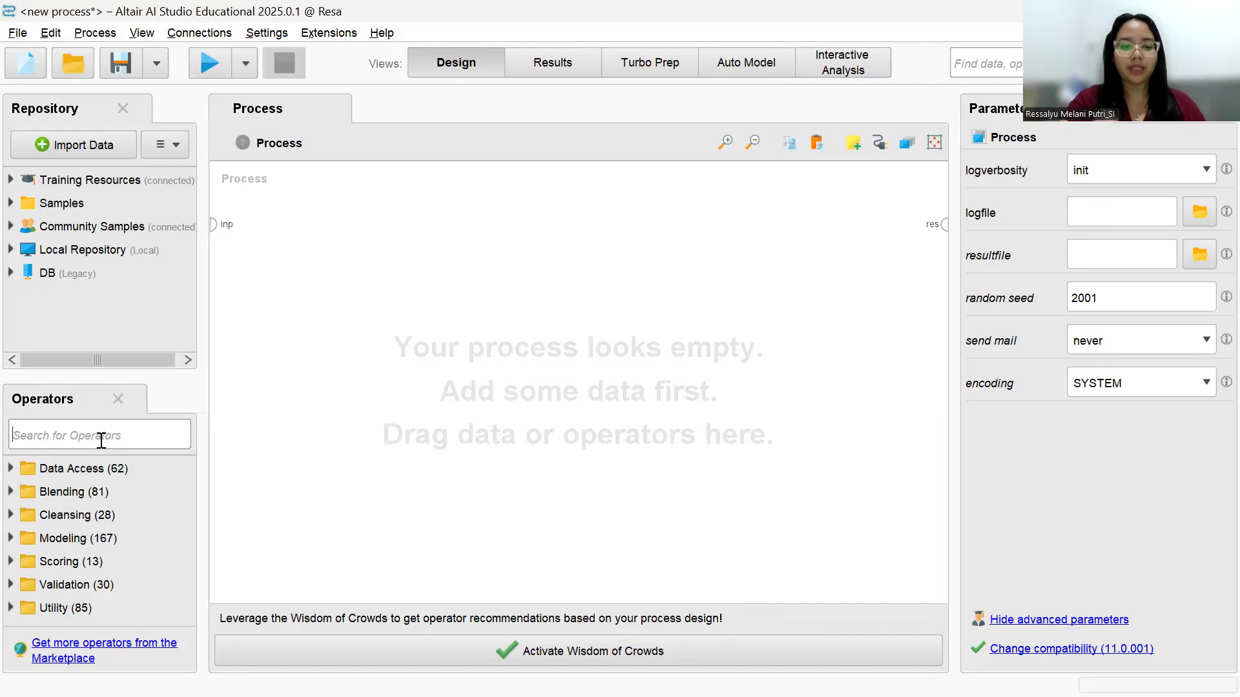
Add a Read CSV operator to the process and choose kz_user.csv from the Downloads folder as its data file
type("read")
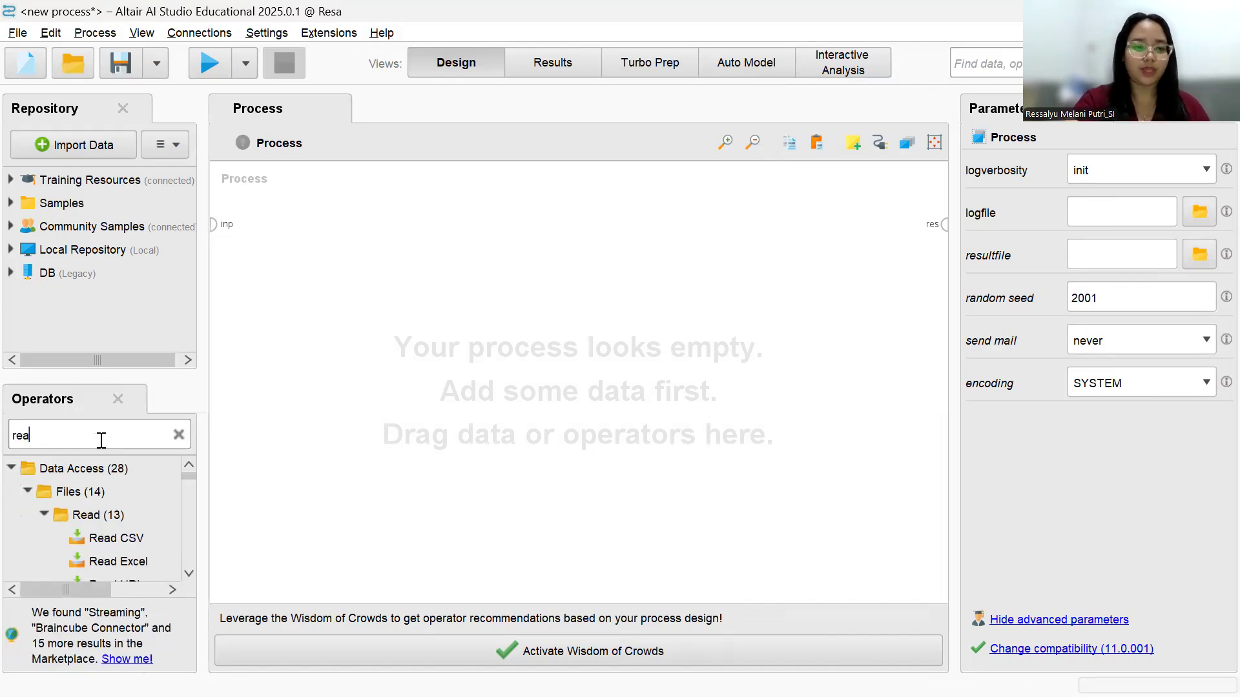
left_click_drag(114, 538, 310, 268)
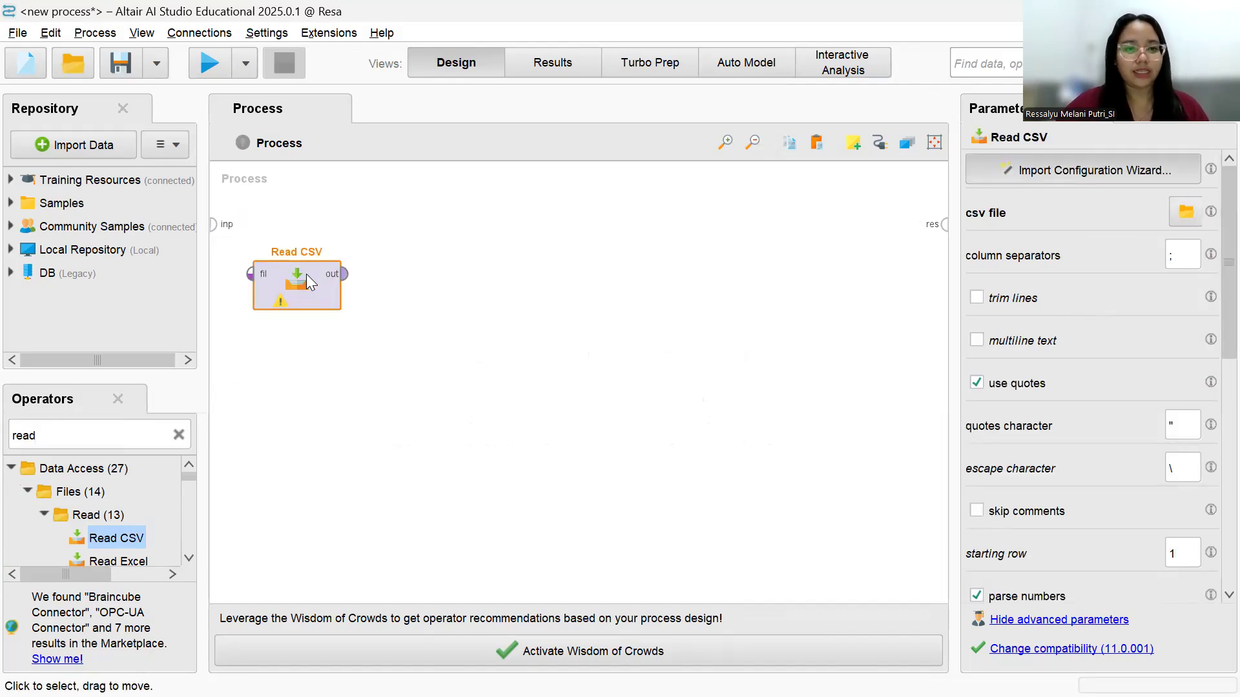
double_click(306, 274)
left_click(359, 186)
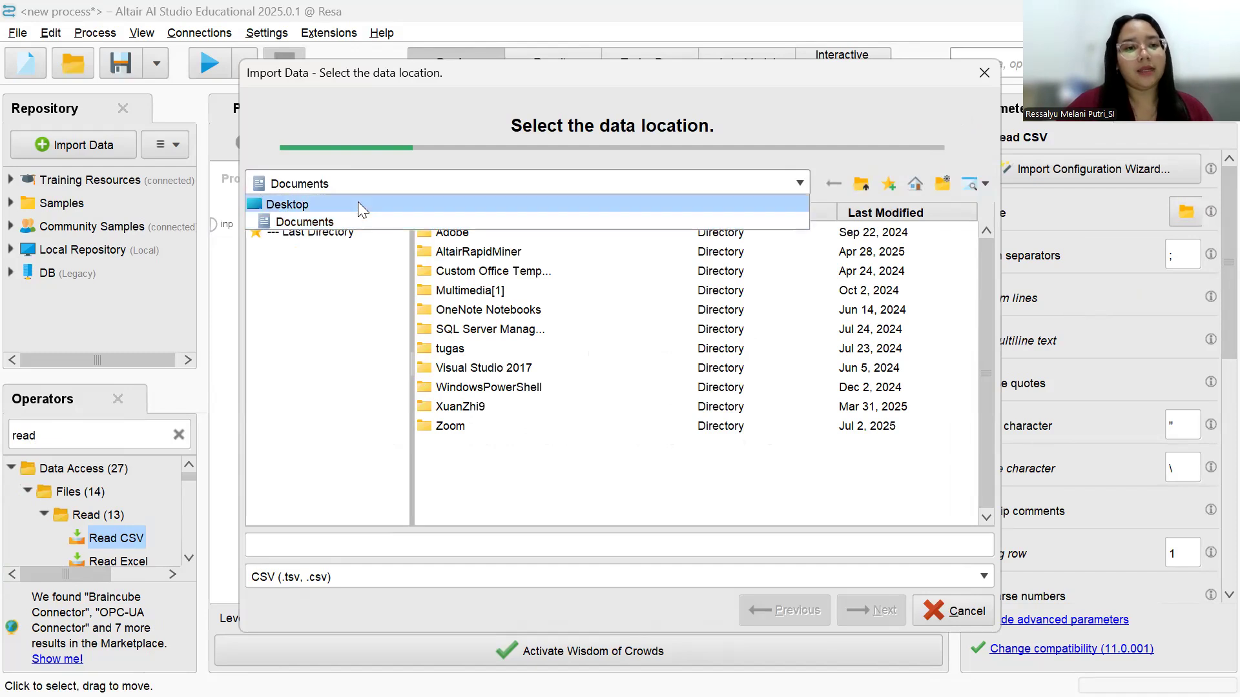
left_click(357, 204)
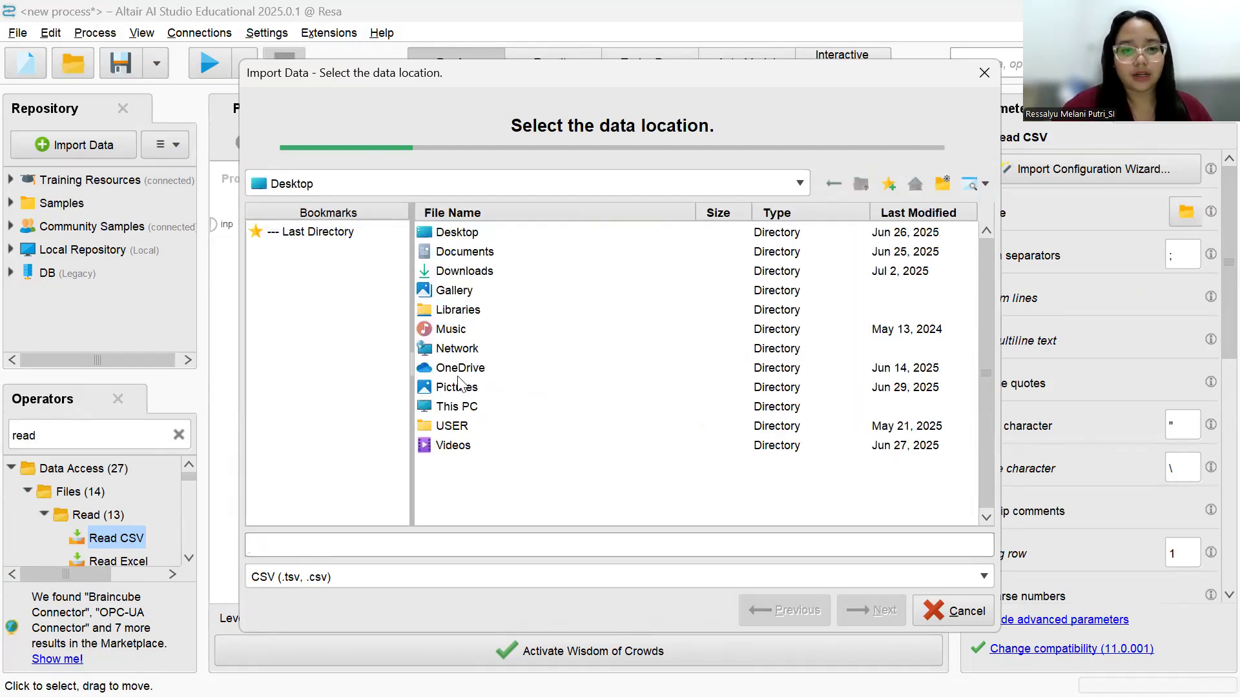
left_click(481, 271)
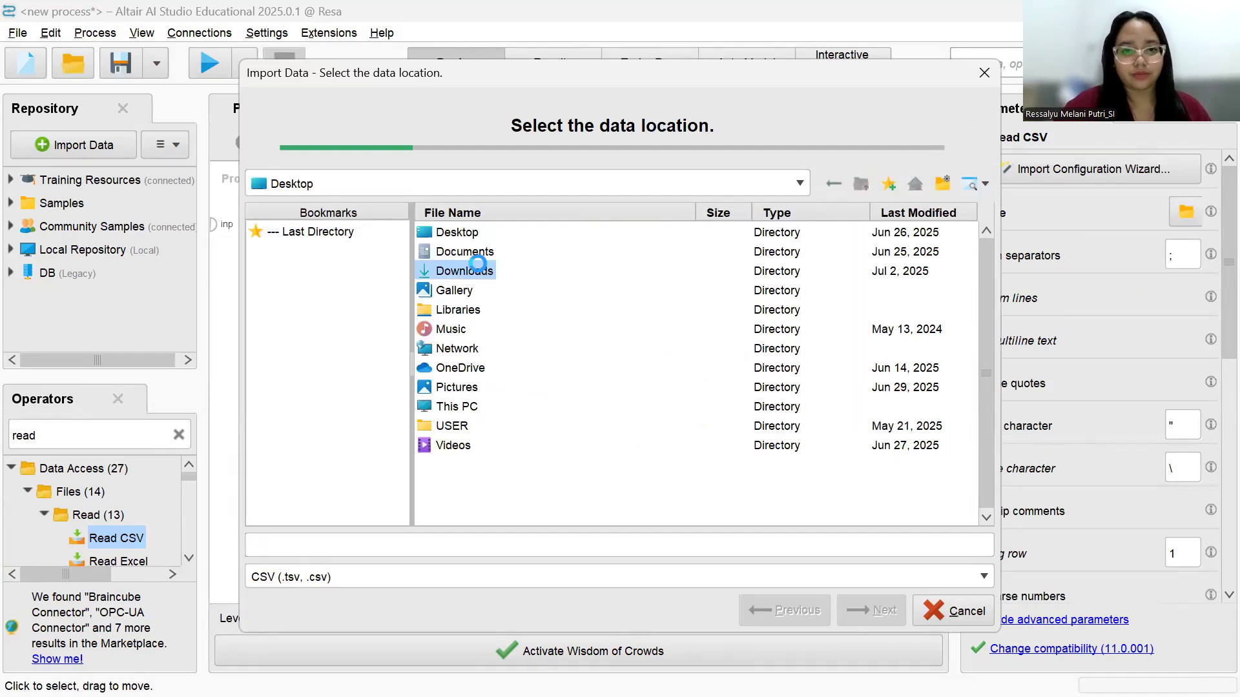
left_click(481, 486)
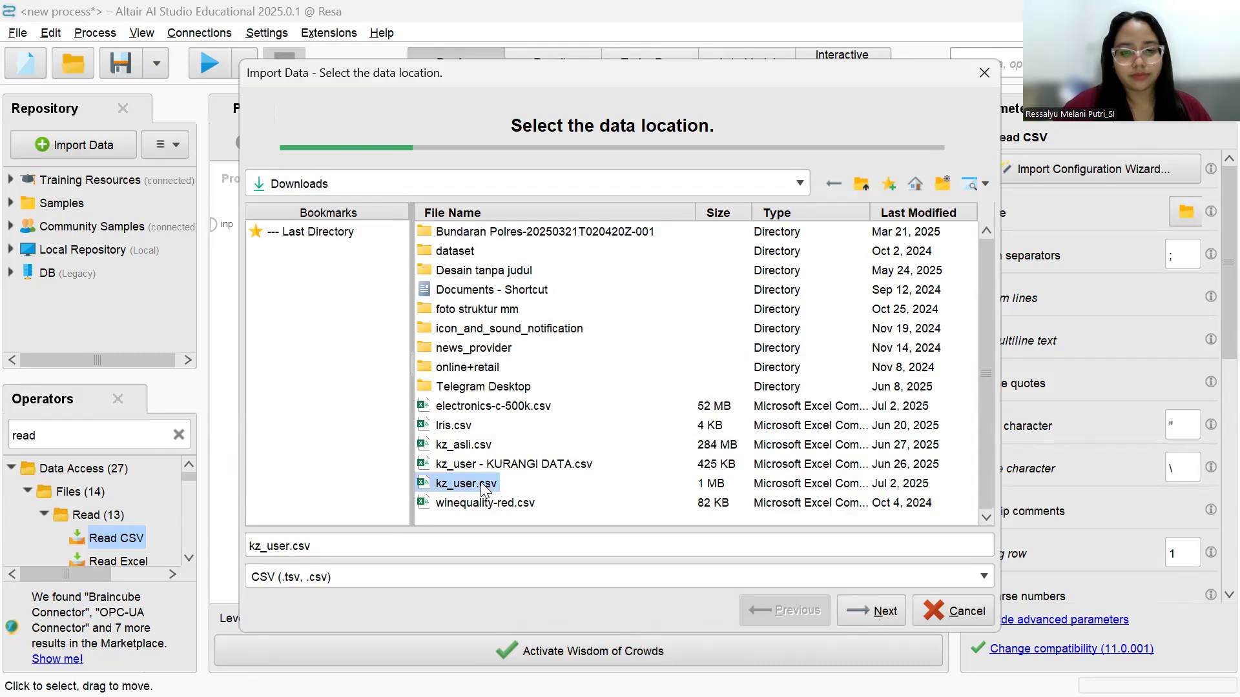
left_click(869, 611)
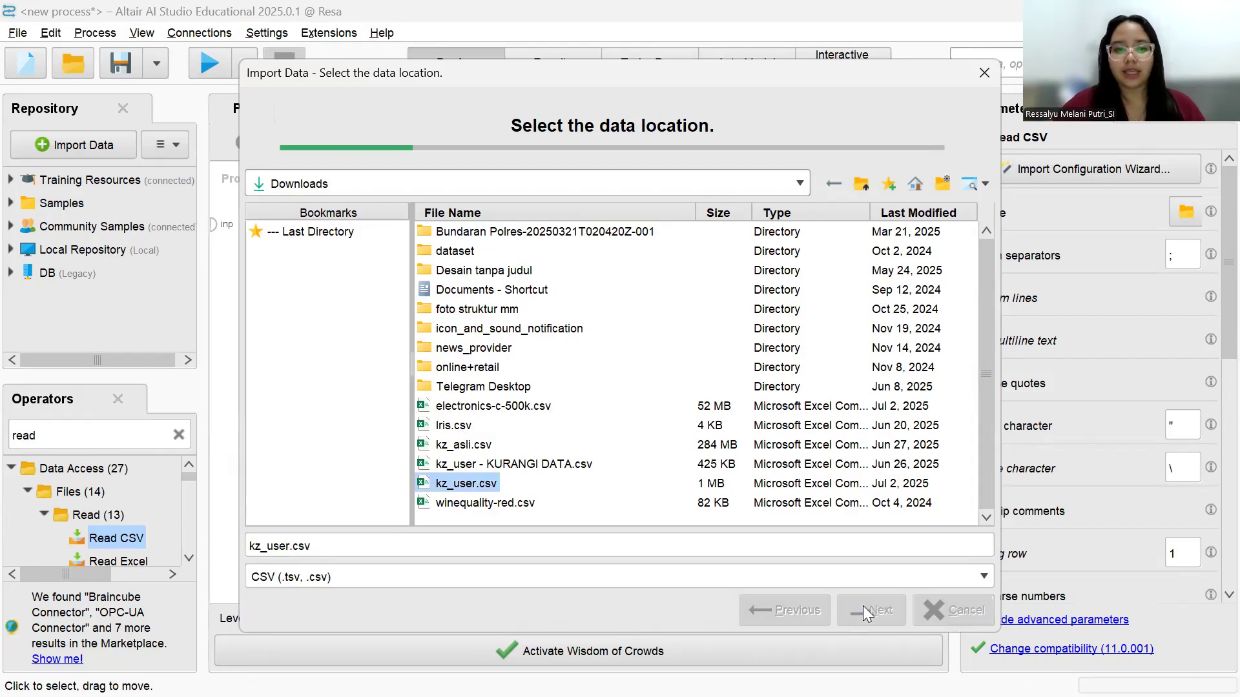
Check the preview rows of the CSV file and accept the data format with header row 1 and semicolon separator
scroll(686, 428, "down", 20)
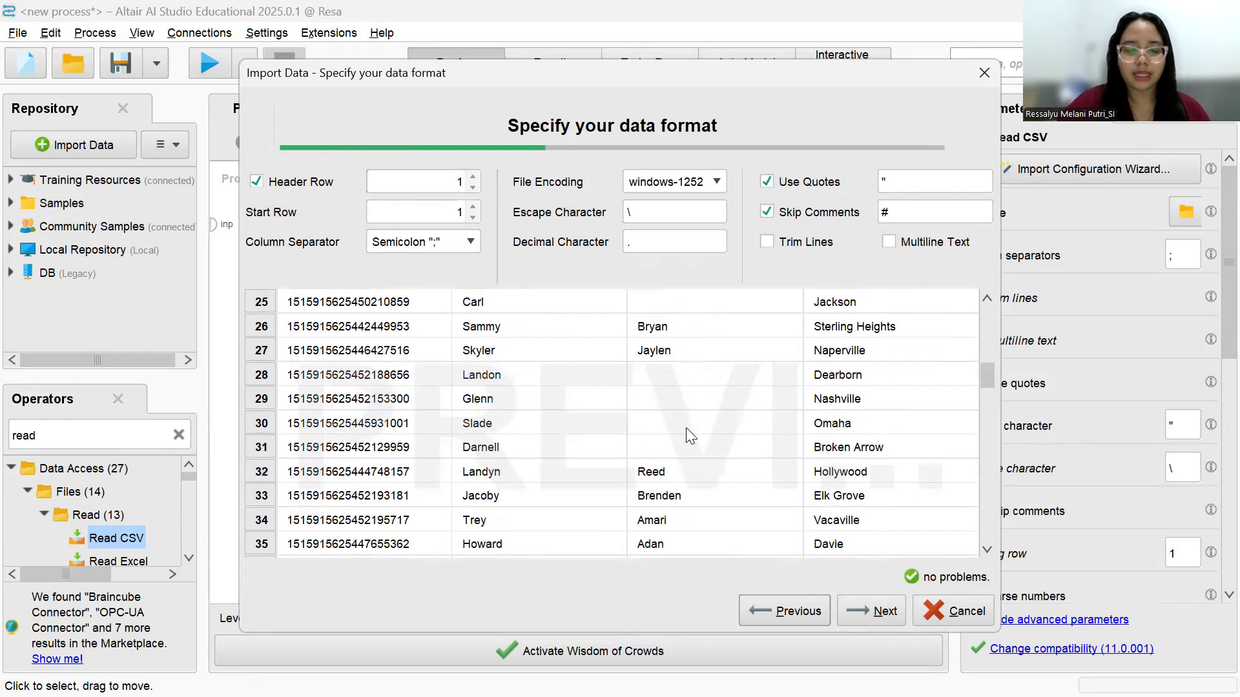
scroll(686, 427, "down", 3)
scroll(685, 427, "up", 20)
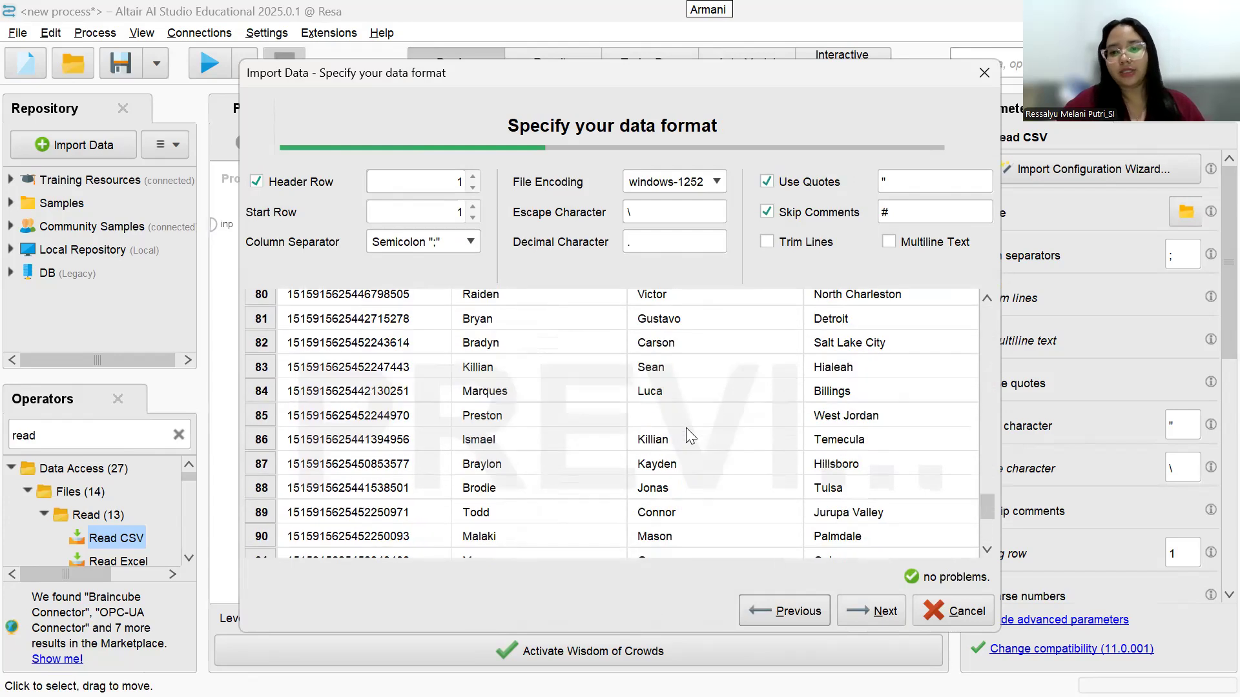
scroll(686, 436, "up", 3)
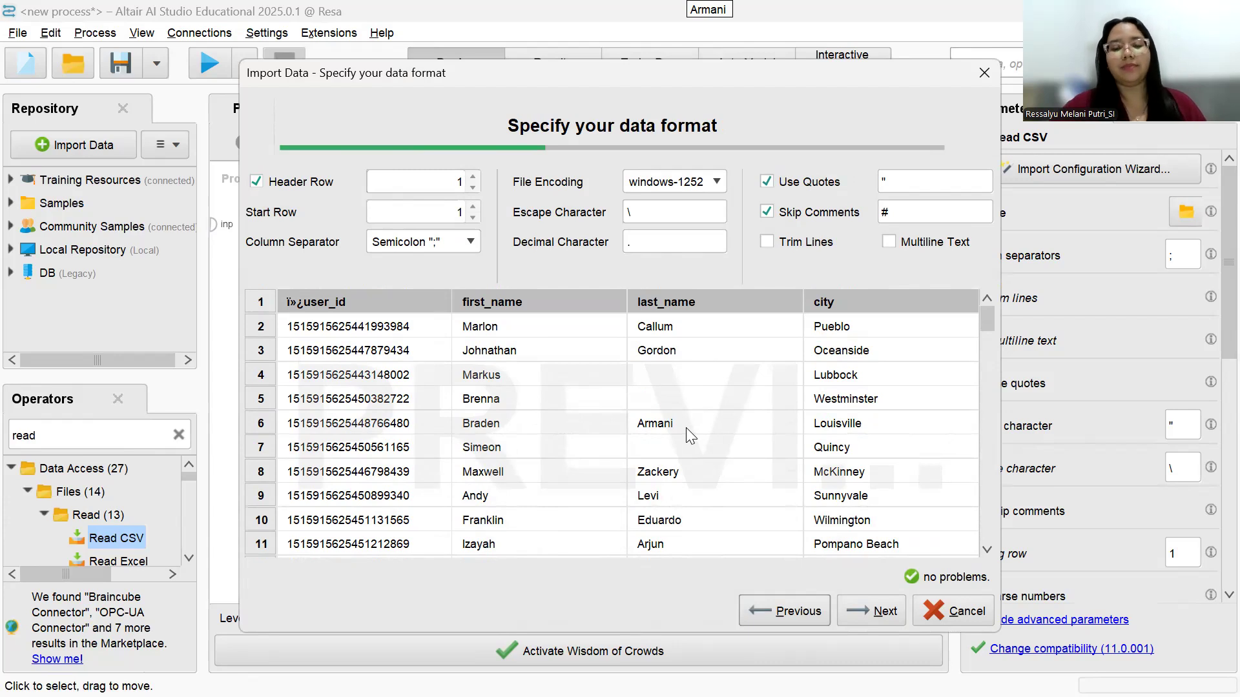
scroll(686, 427, "down", 15)
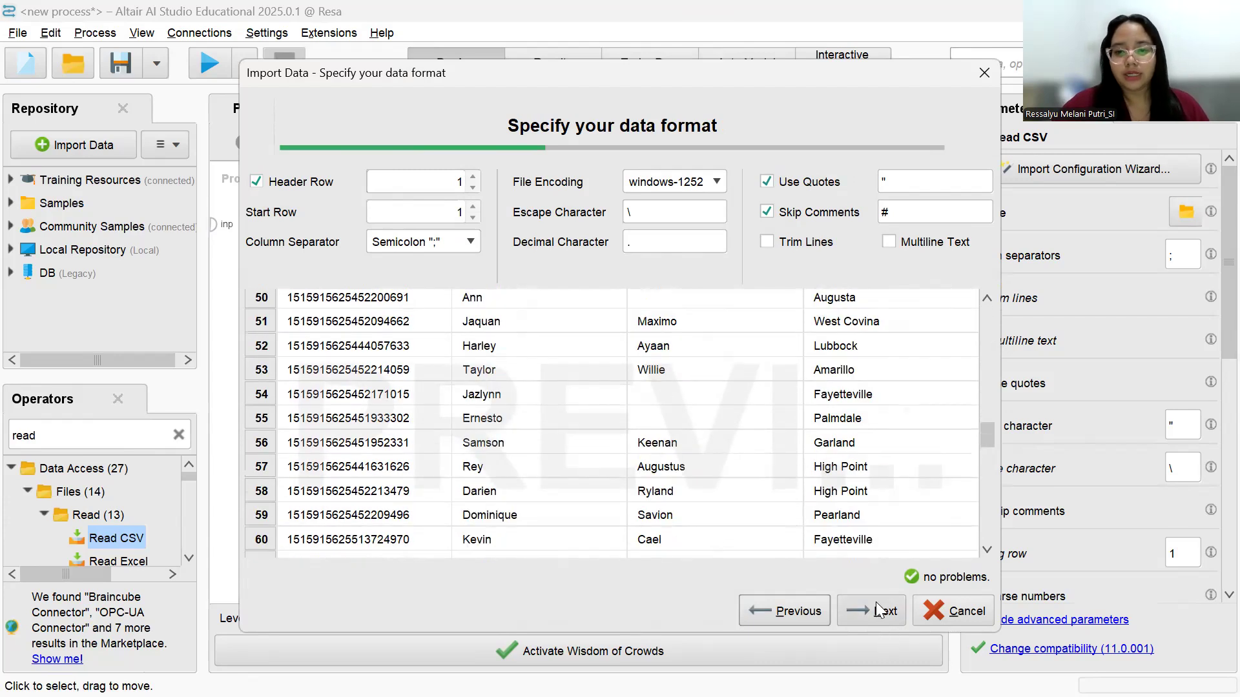
left_click(876, 610)
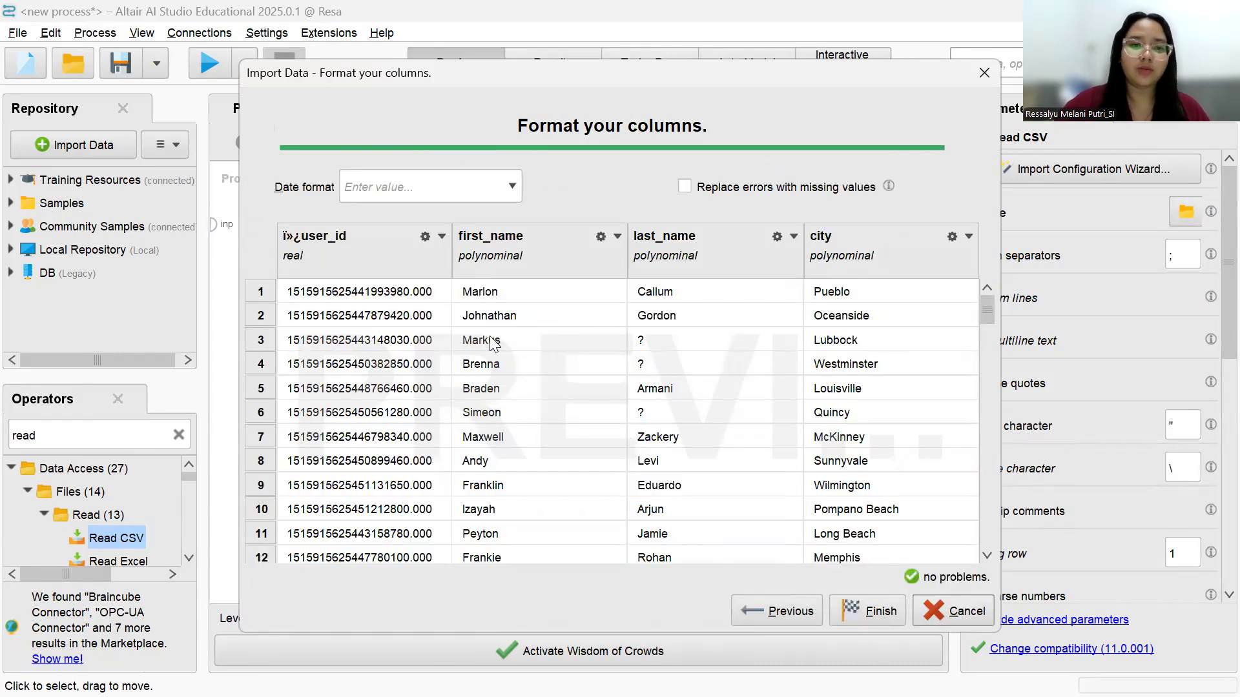
Change the user_id column's type to polynominal and finish the import
left_click(442, 237)
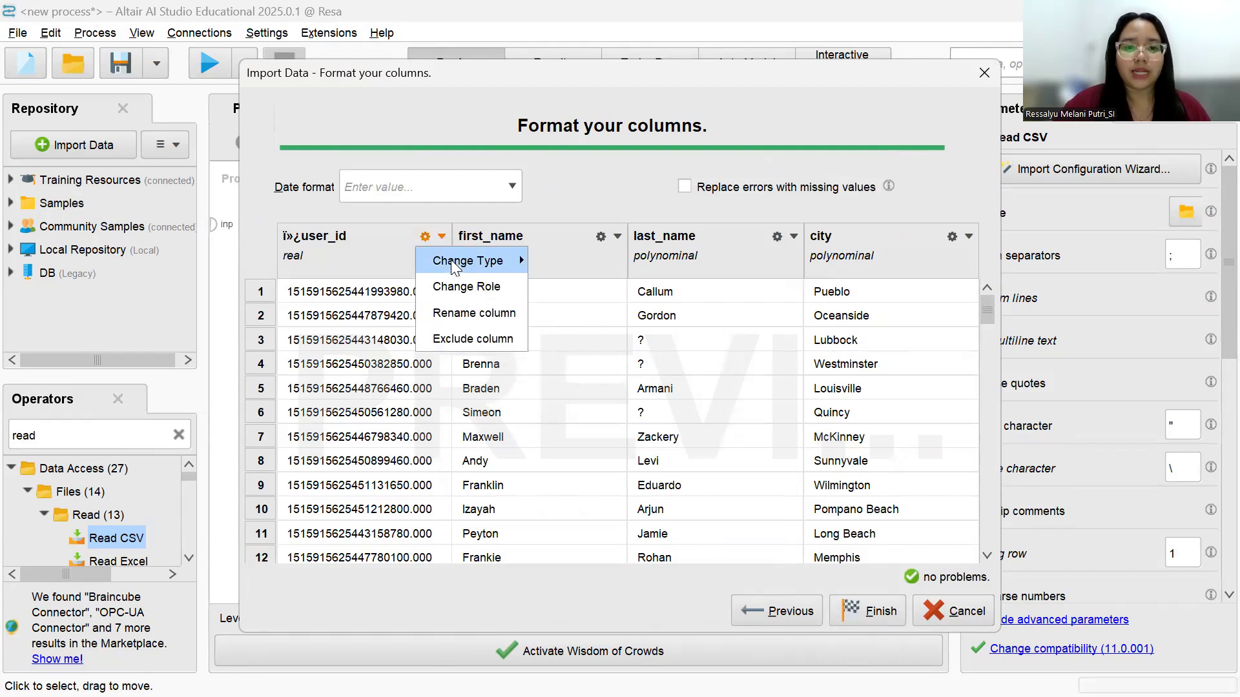
mouse_move(451, 260)
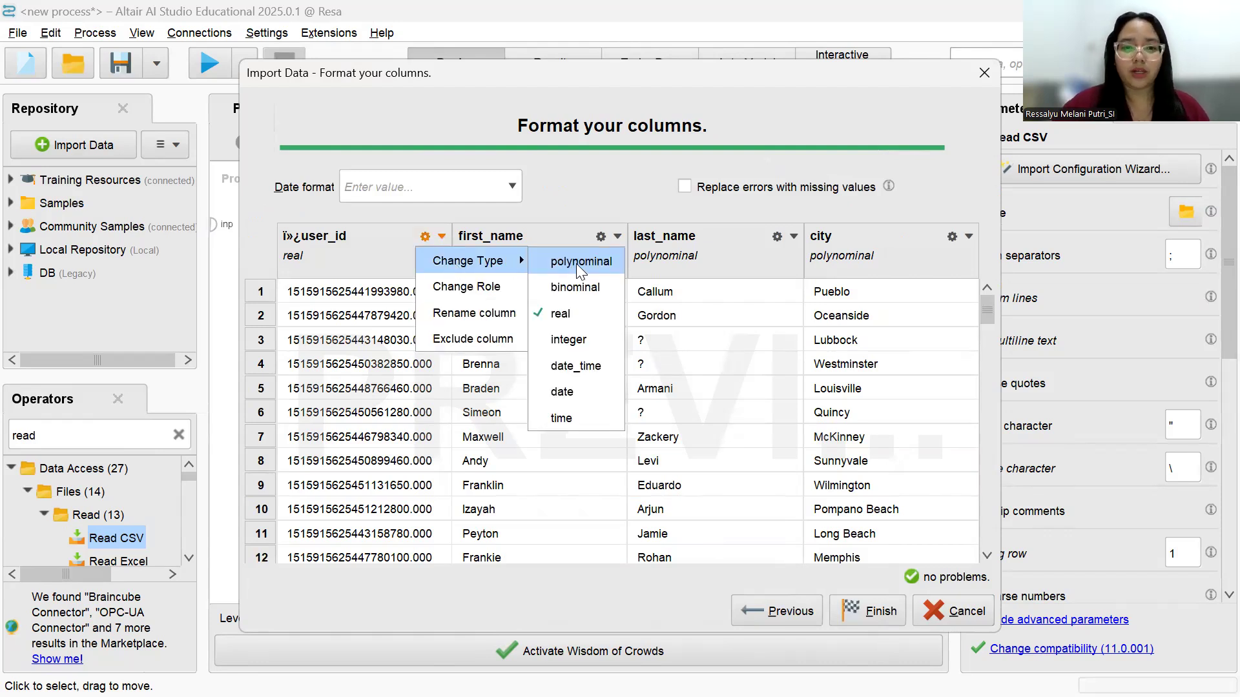
left_click(576, 263)
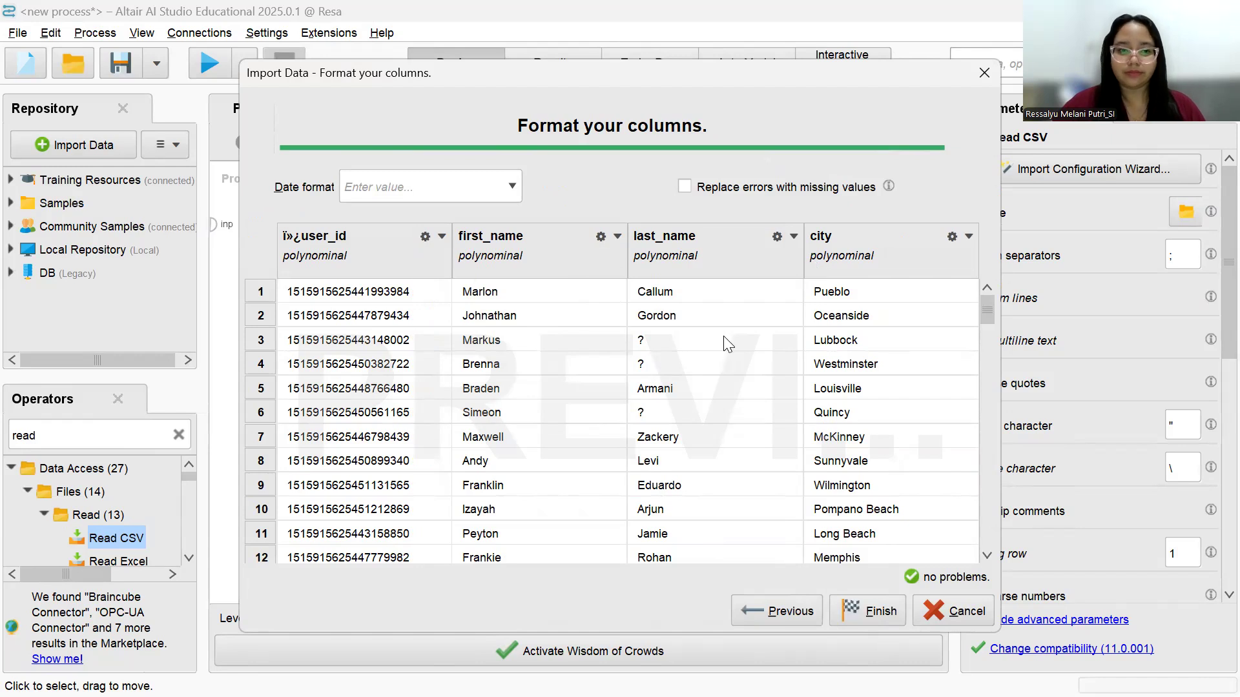
left_click(865, 610)
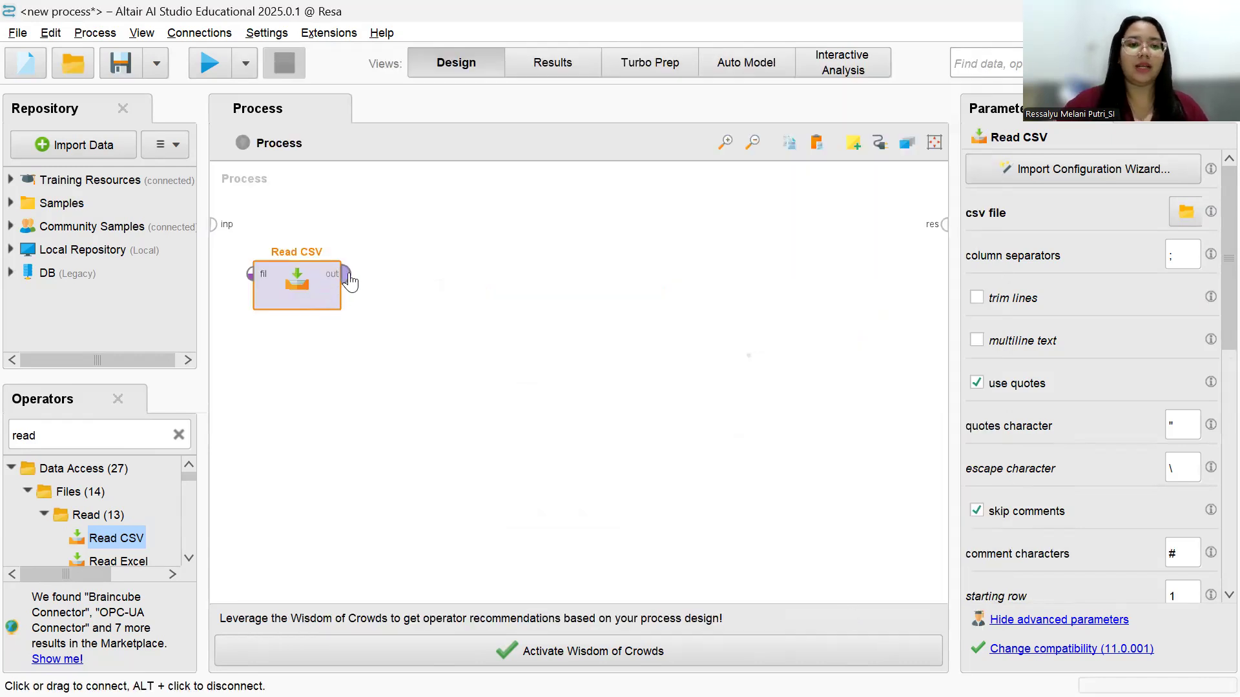
Connect the Read CSV output to the process result and run the process to inspect the imported rows
left_click(348, 277)
left_click(943, 225)
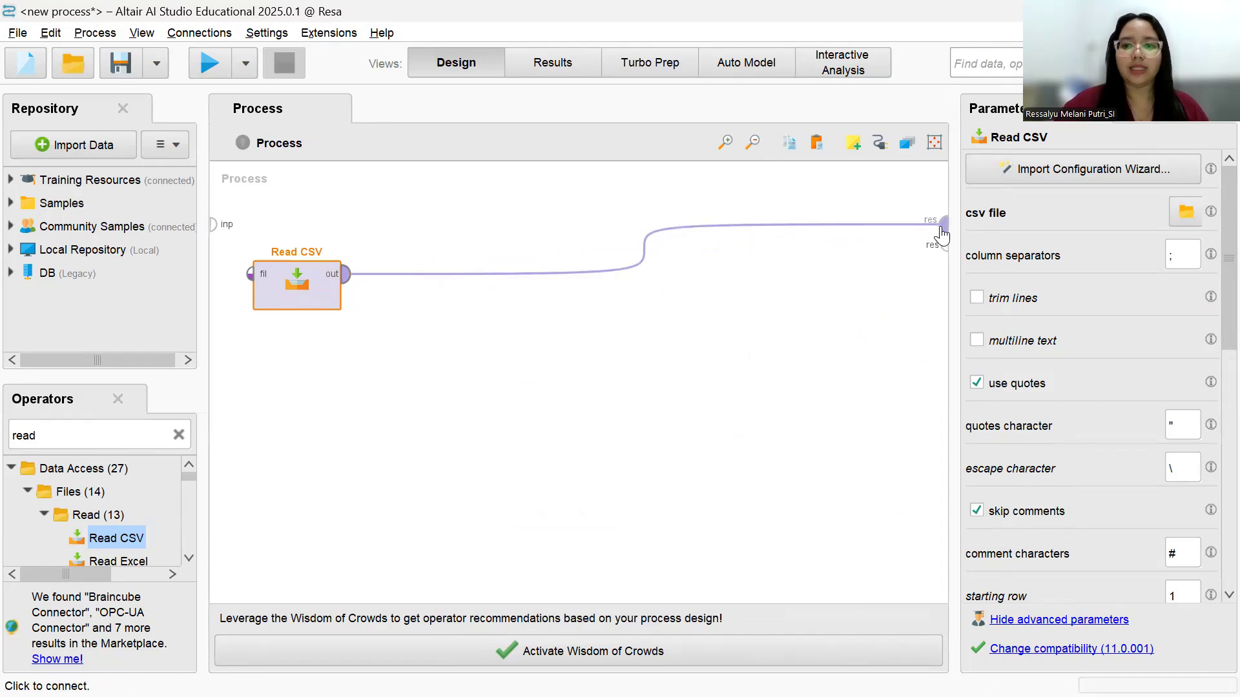
left_click(206, 64)
scroll(469, 479, "down", 19)
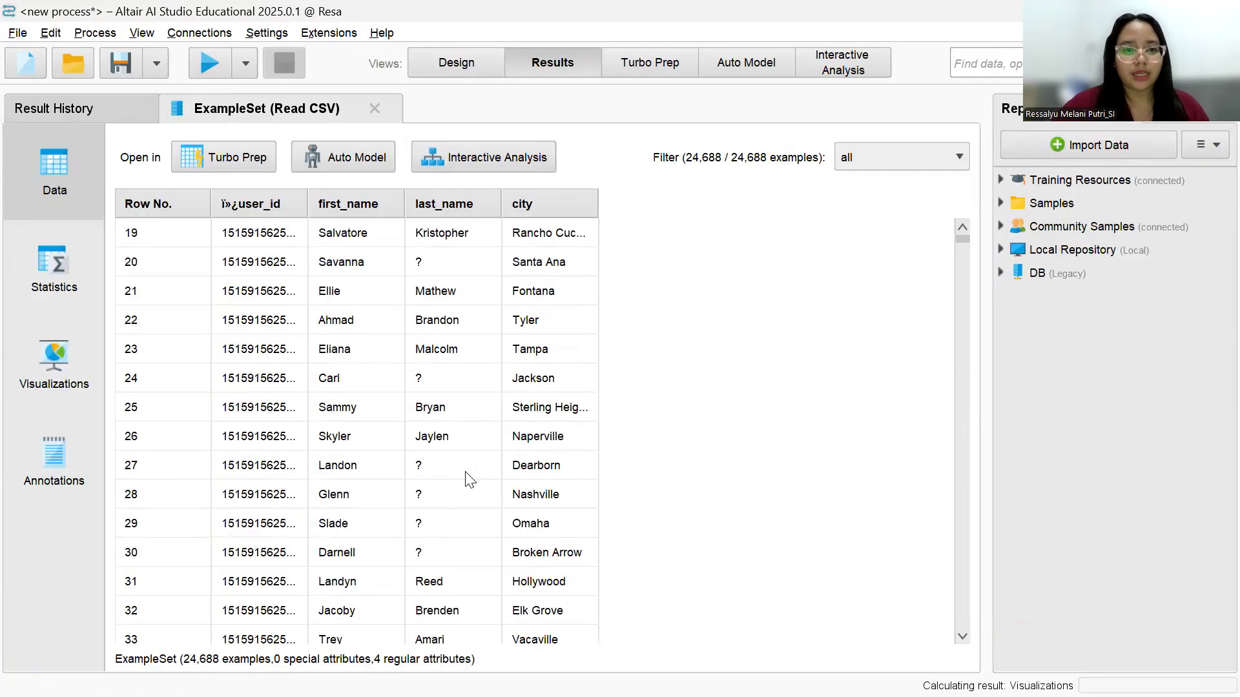
scroll(466, 478, "down", 20)
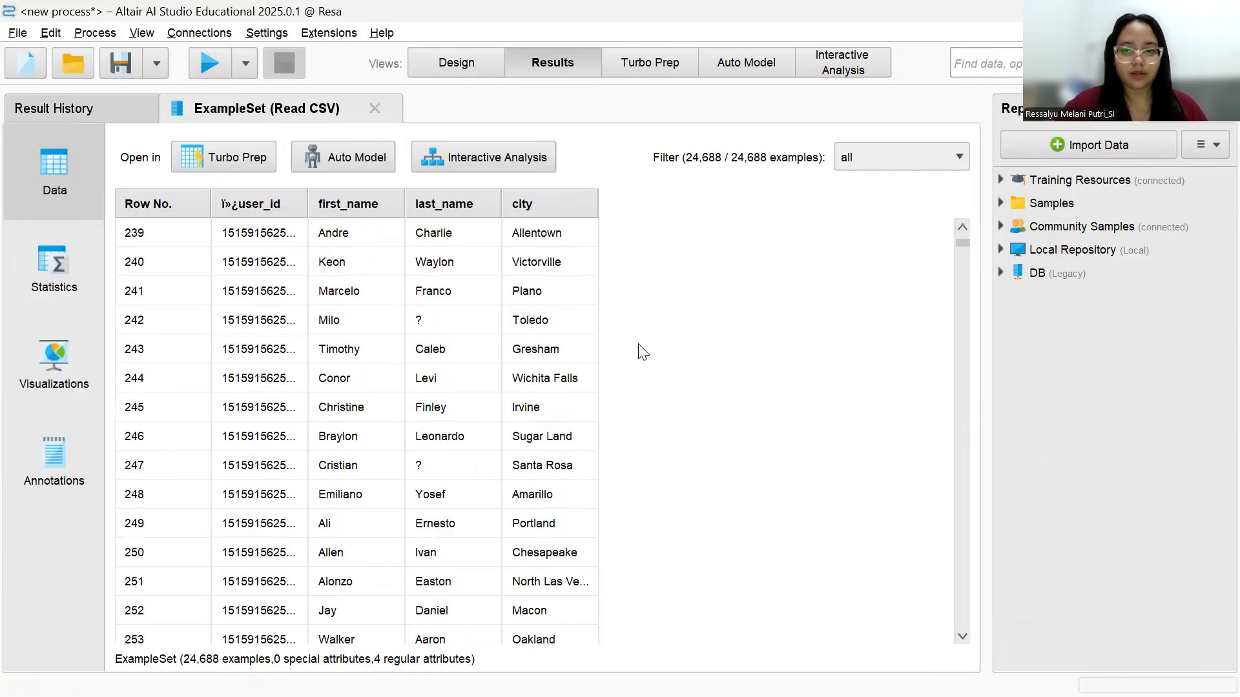
left_click_drag(964, 240, 973, 193)
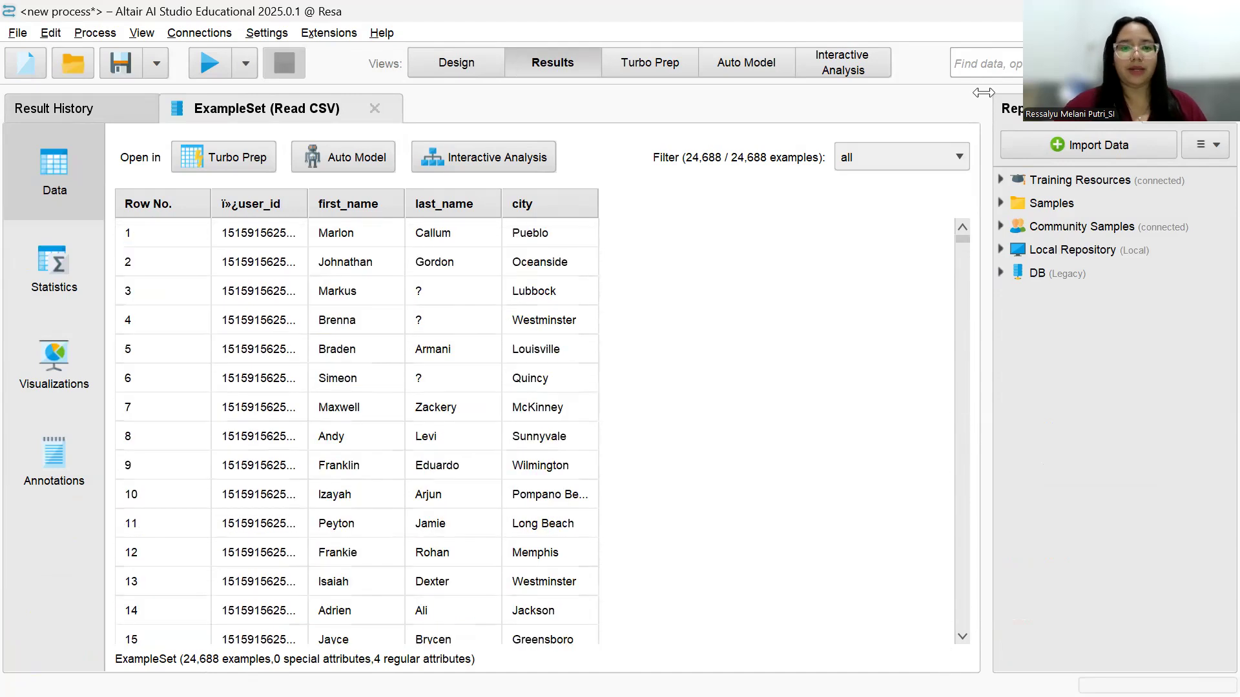
Find the Replace Missing Values operator and insert it into the connection between Read CSV and the process result
left_click(447, 64)
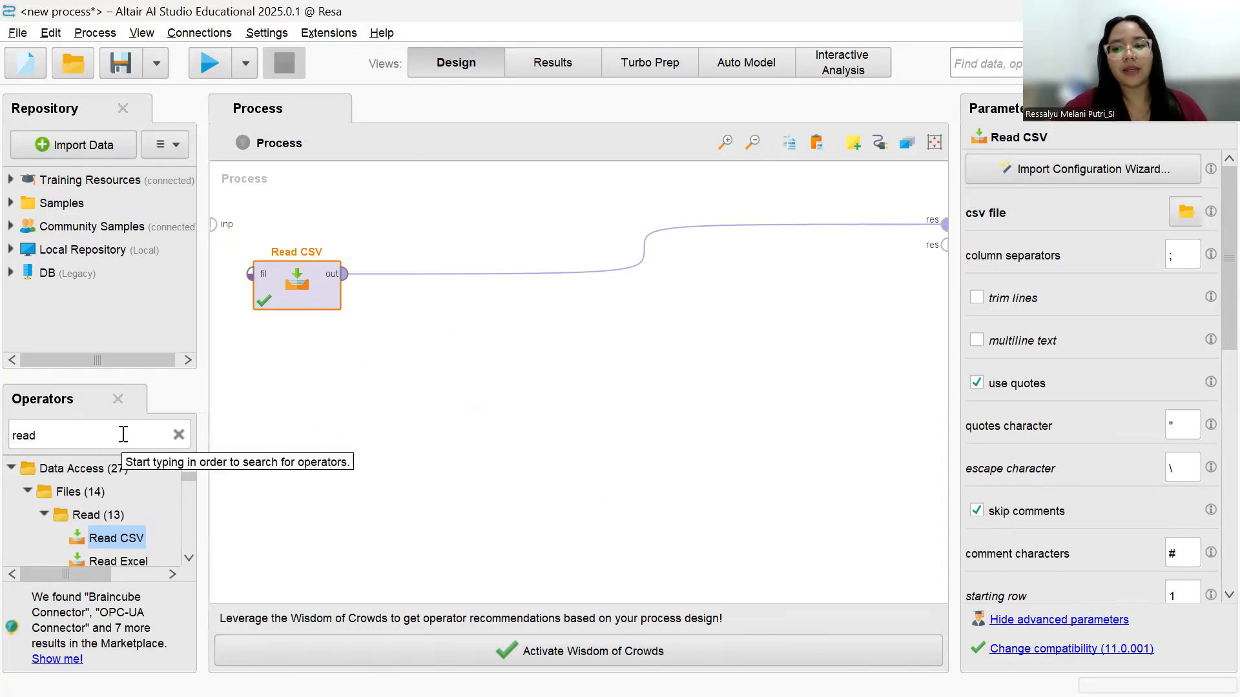
left_click(179, 435)
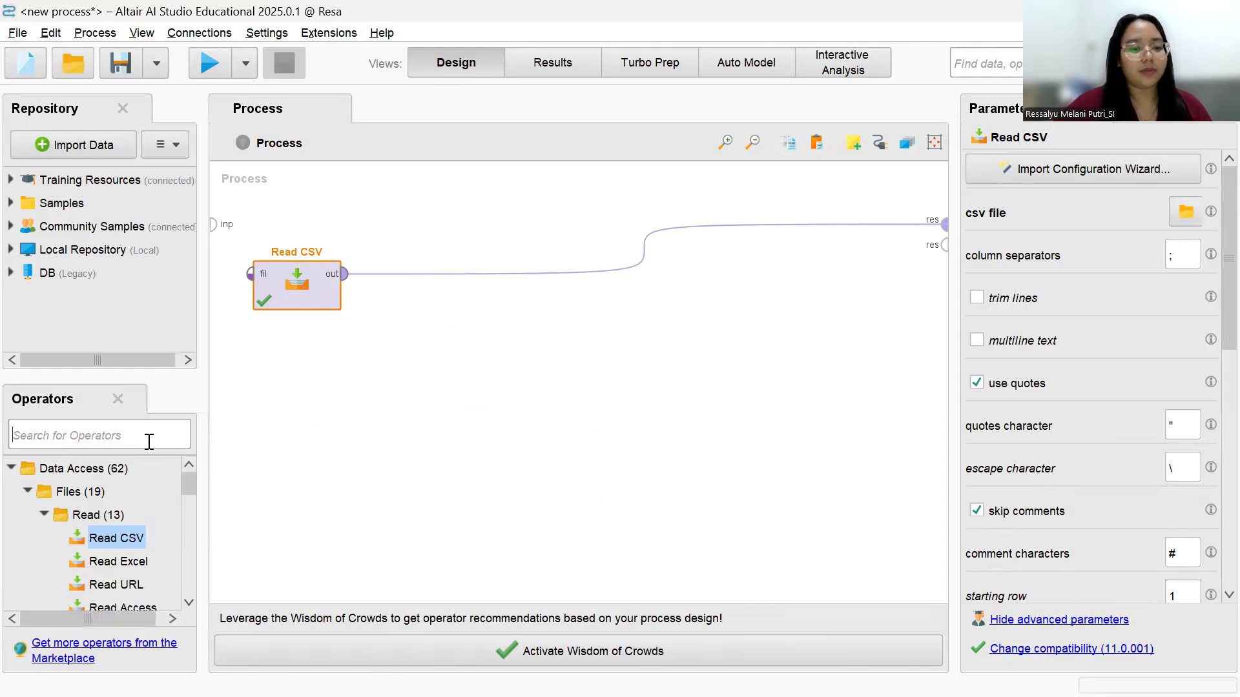
type("rep")
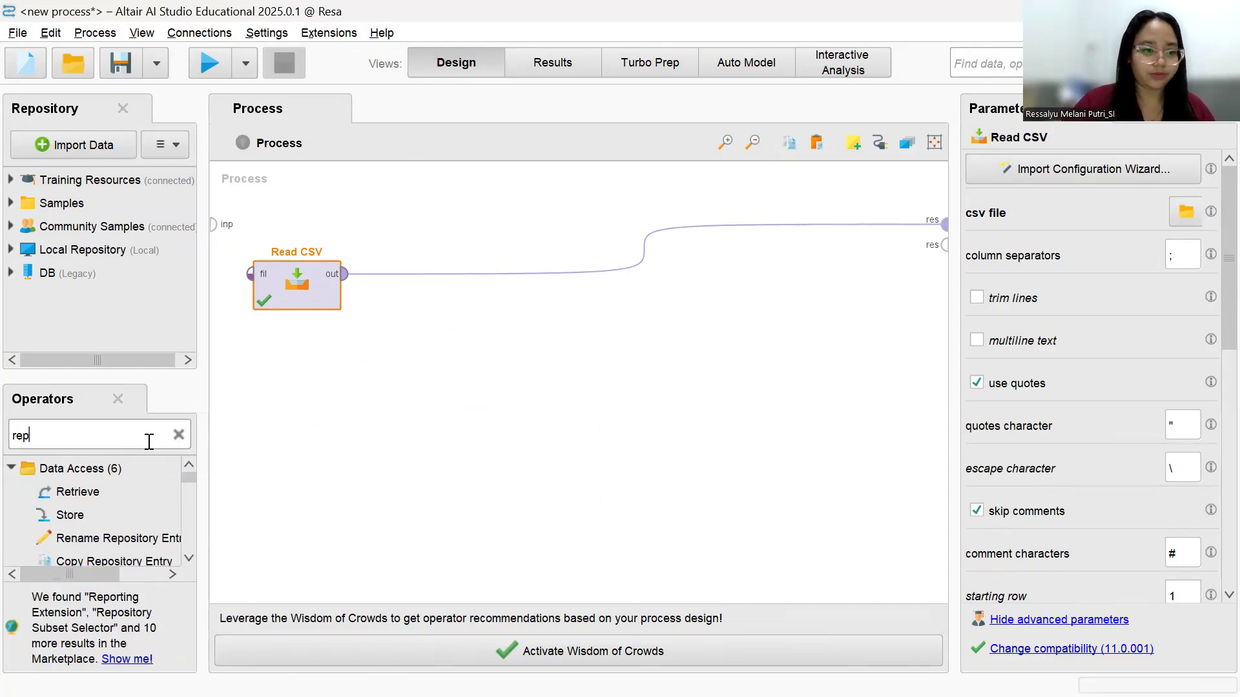
left_click_drag(92, 540, 93, 544)
type("la")
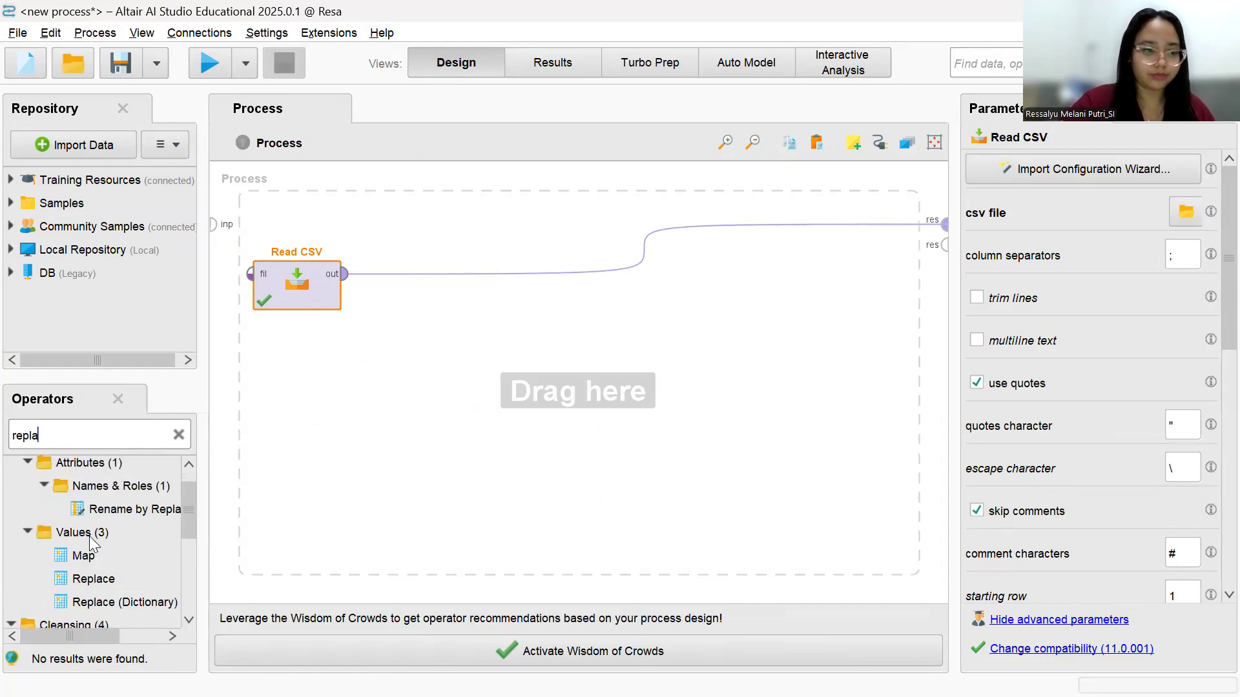
scroll(91, 543, "up", 1)
scroll(90, 542, "down", 4)
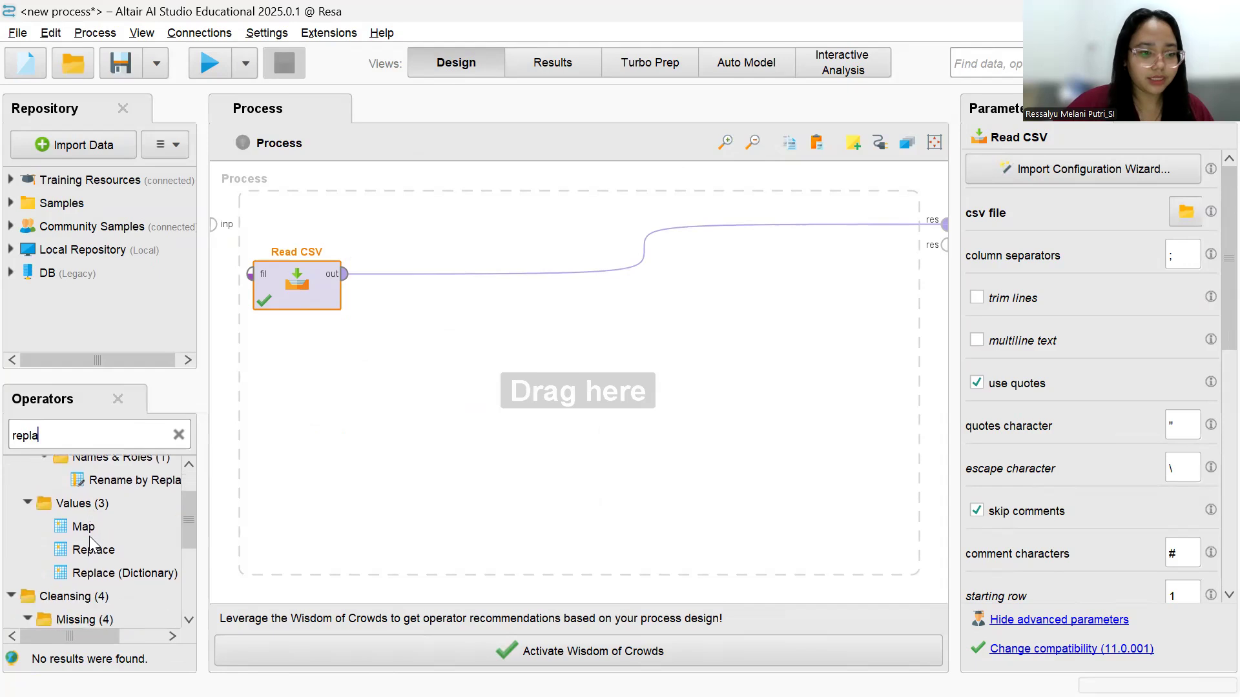
scroll(90, 539, "down", 3)
left_click_drag(84, 533, 439, 291)
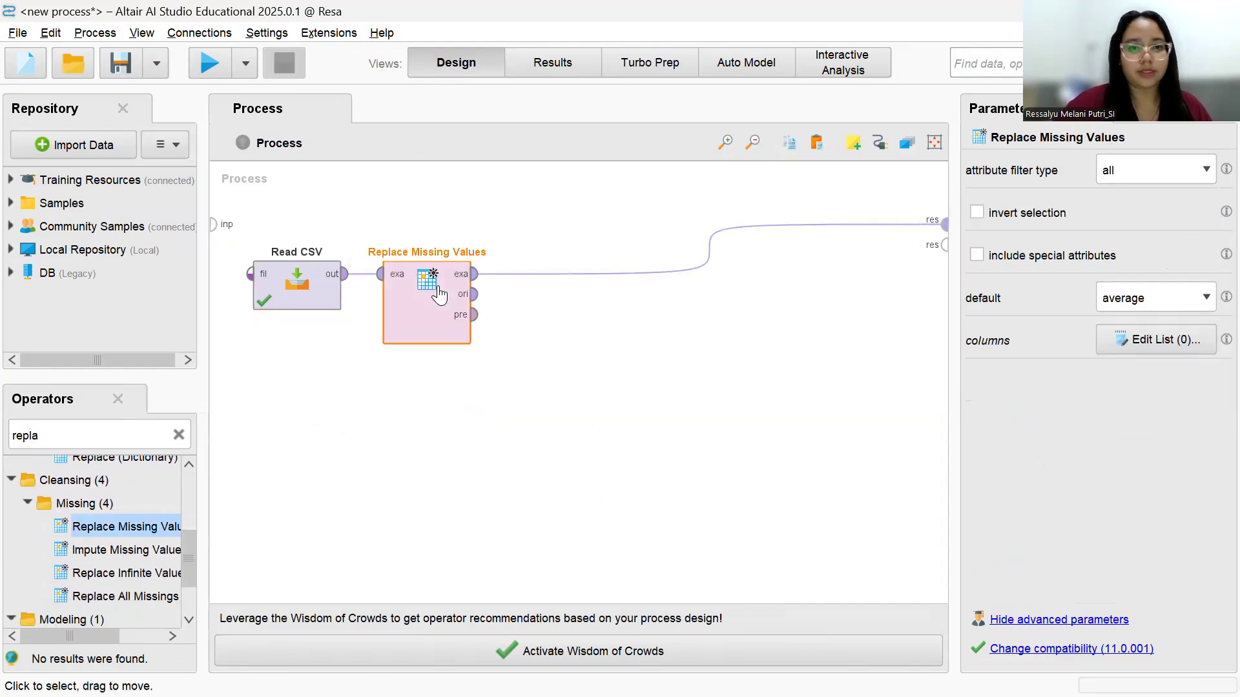
Disconnect Replace Missing Values from the process result and move the operator farther away from Read CSV
left_click(339, 279)
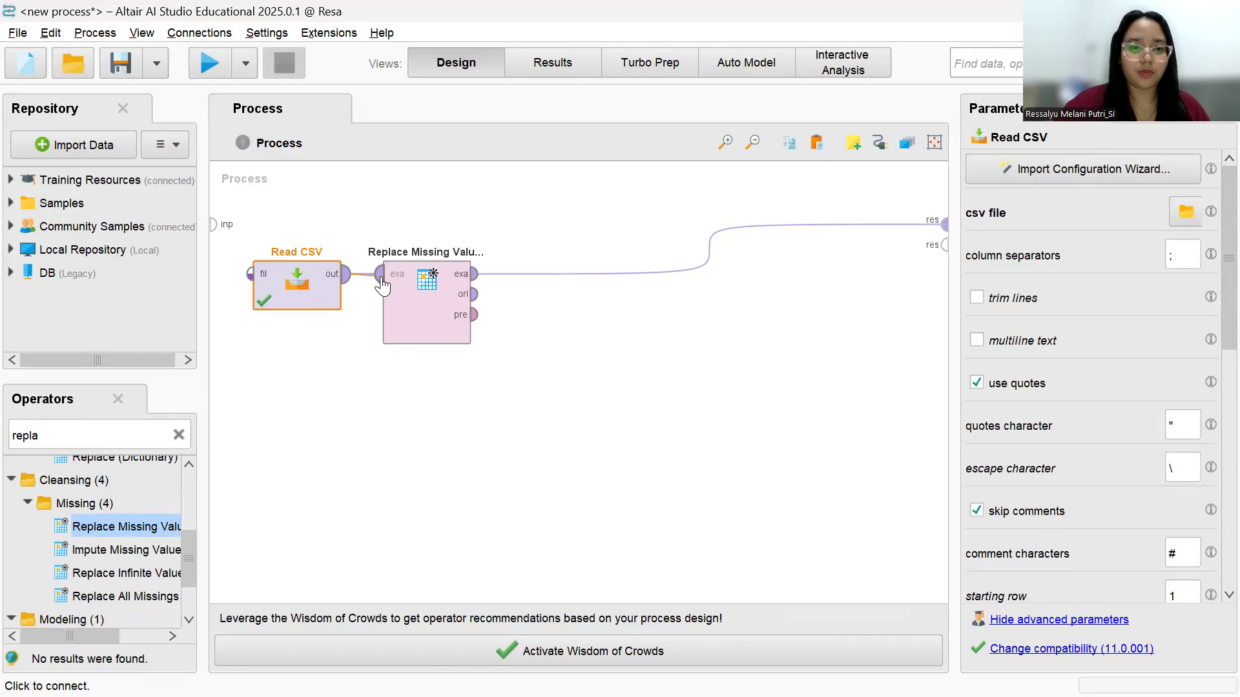
left_click(707, 251, "alt")
left_click(415, 284)
mouse_move(479, 282)
left_mouse_down()
mouse_move(944, 235)
mouse_move(414, 287)
mouse_move(489, 310)
mouse_move(554, 310)
left_mouse_up()
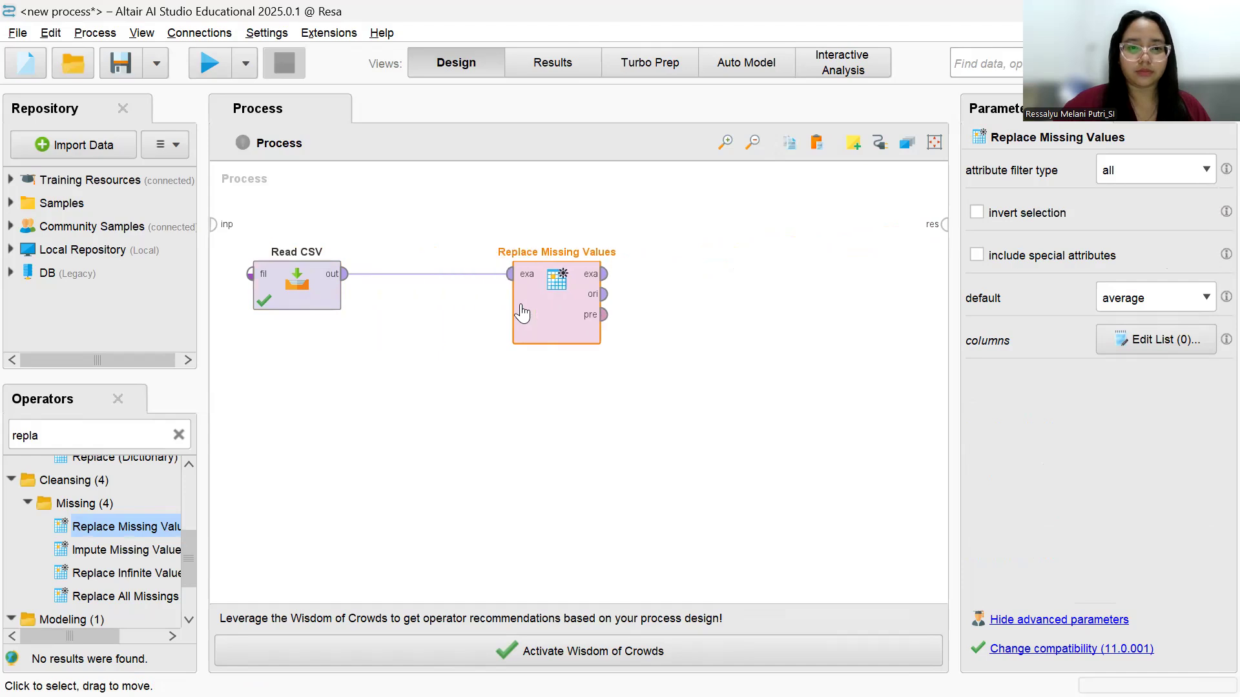
Connect the exa output of Replace Missing Values to the process result
left_click(607, 275)
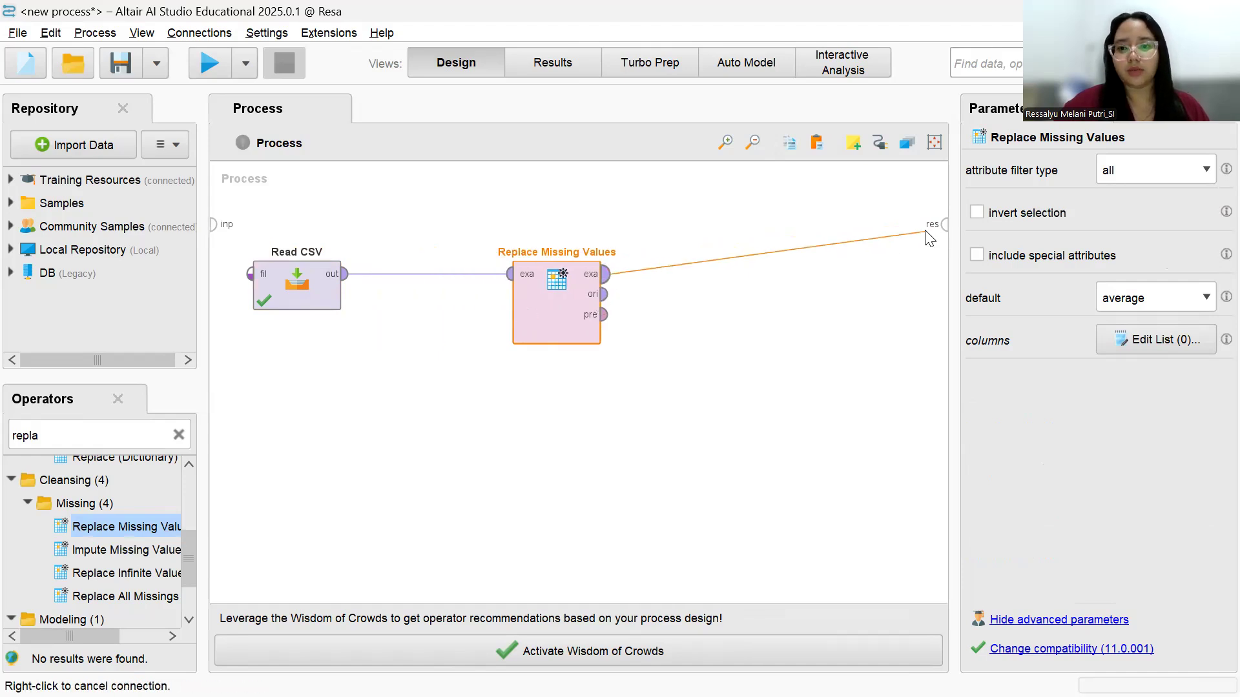
right_click(933, 234)
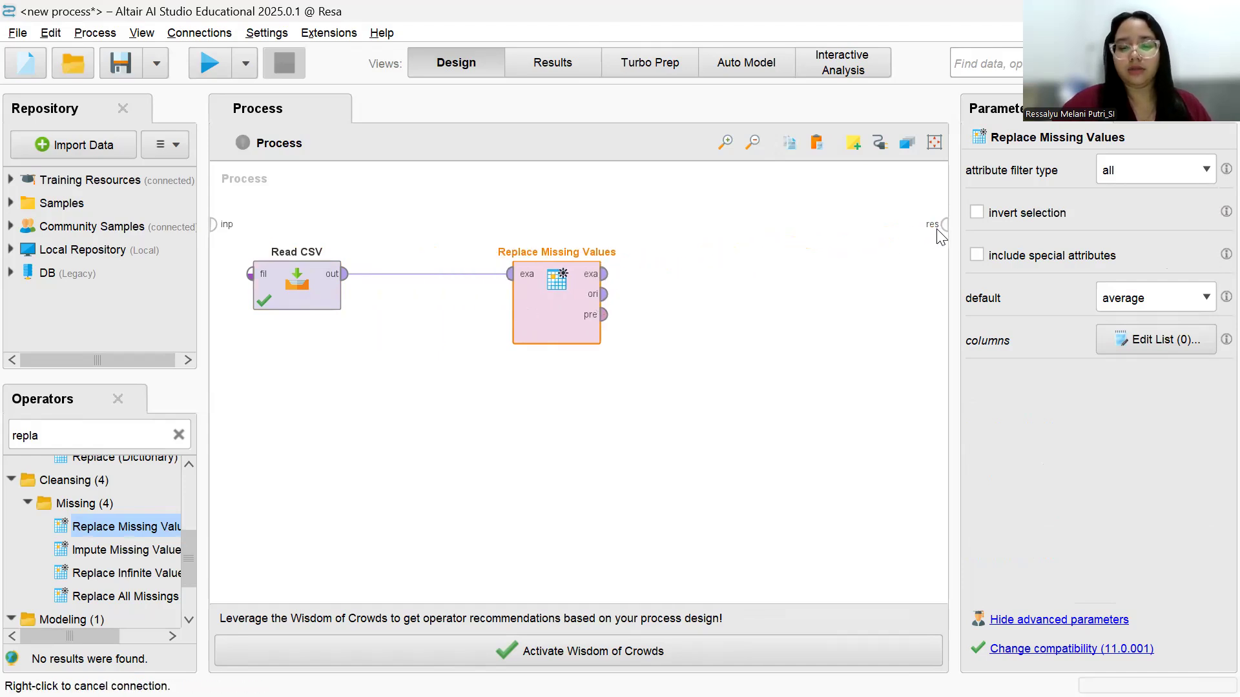
left_click(609, 281)
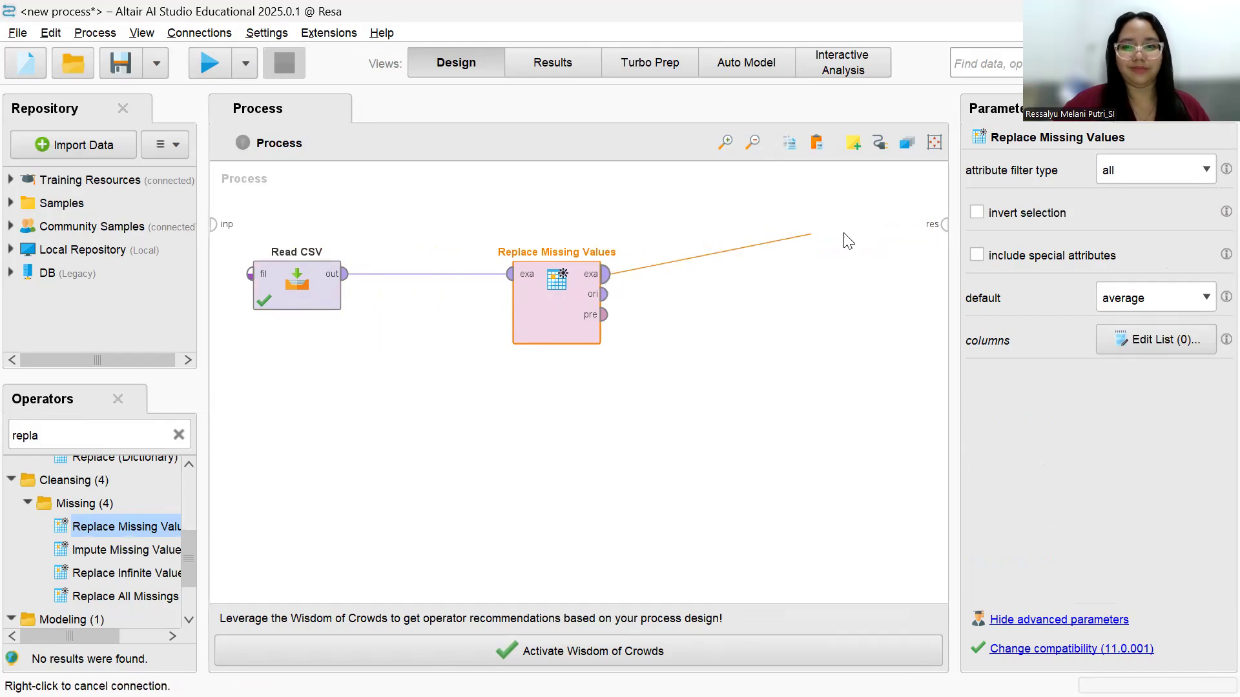
left_click(944, 226)
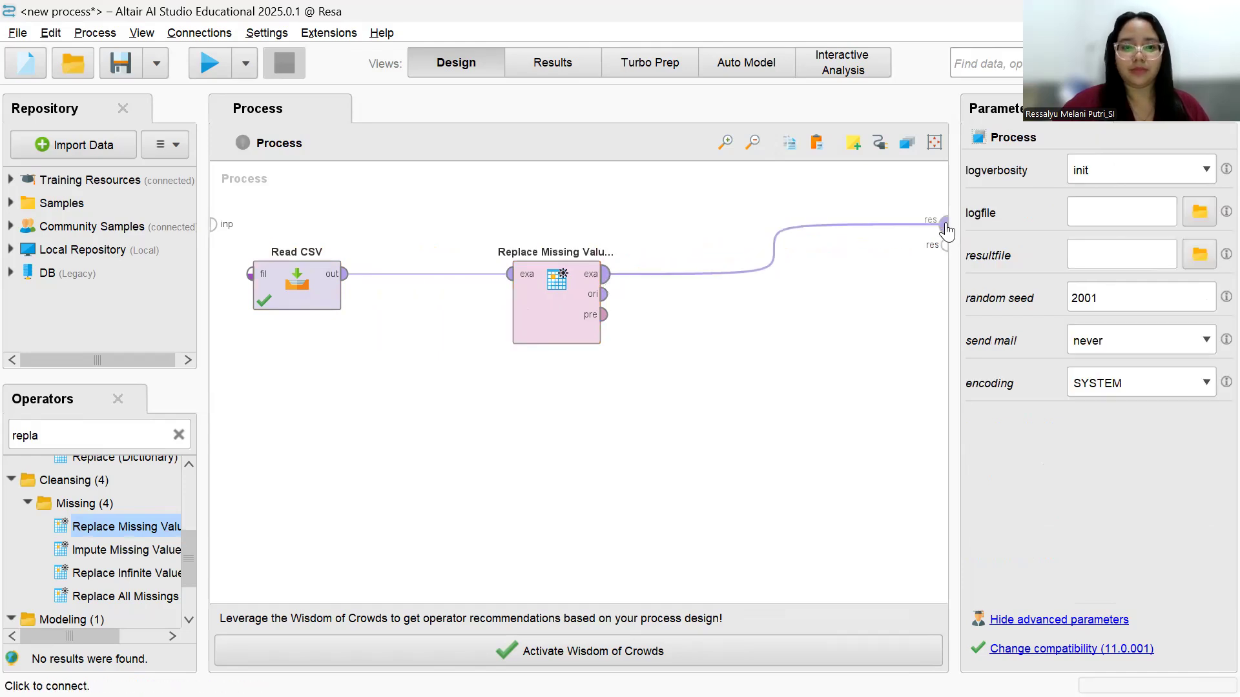
Configure Replace Missing Values to filter the single attribute last_name and use value as the default replacement
left_click(556, 283)
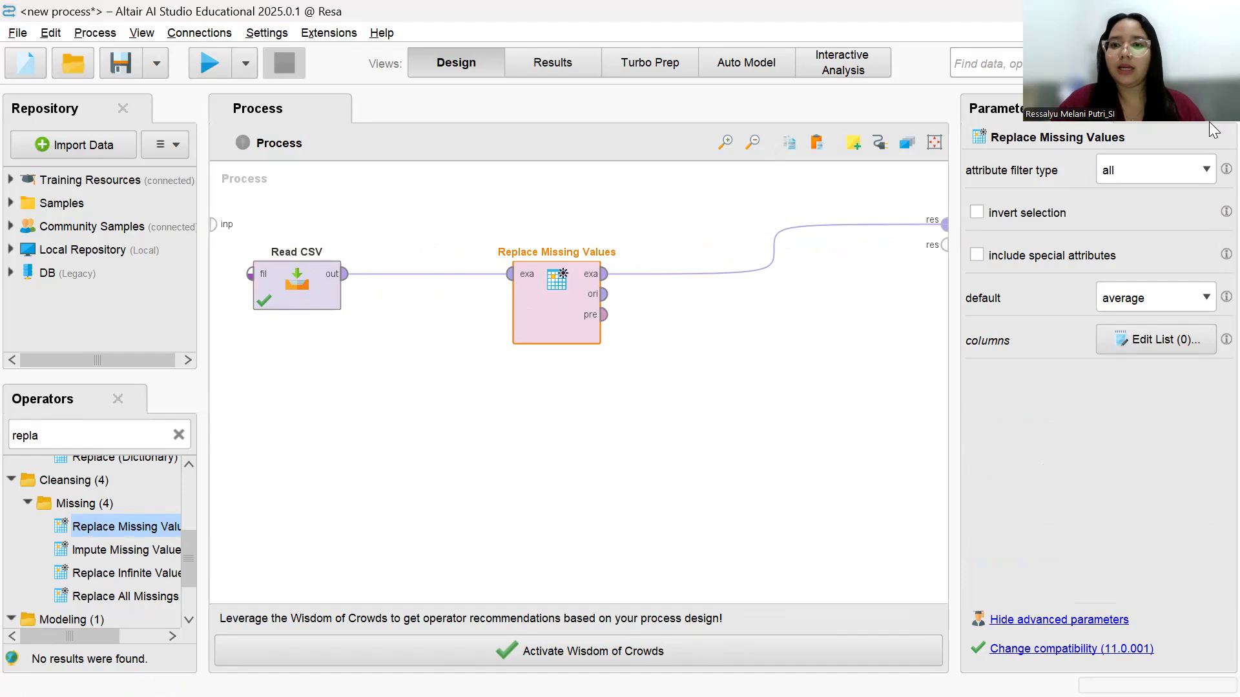
left_click(1198, 167)
left_click(1172, 205)
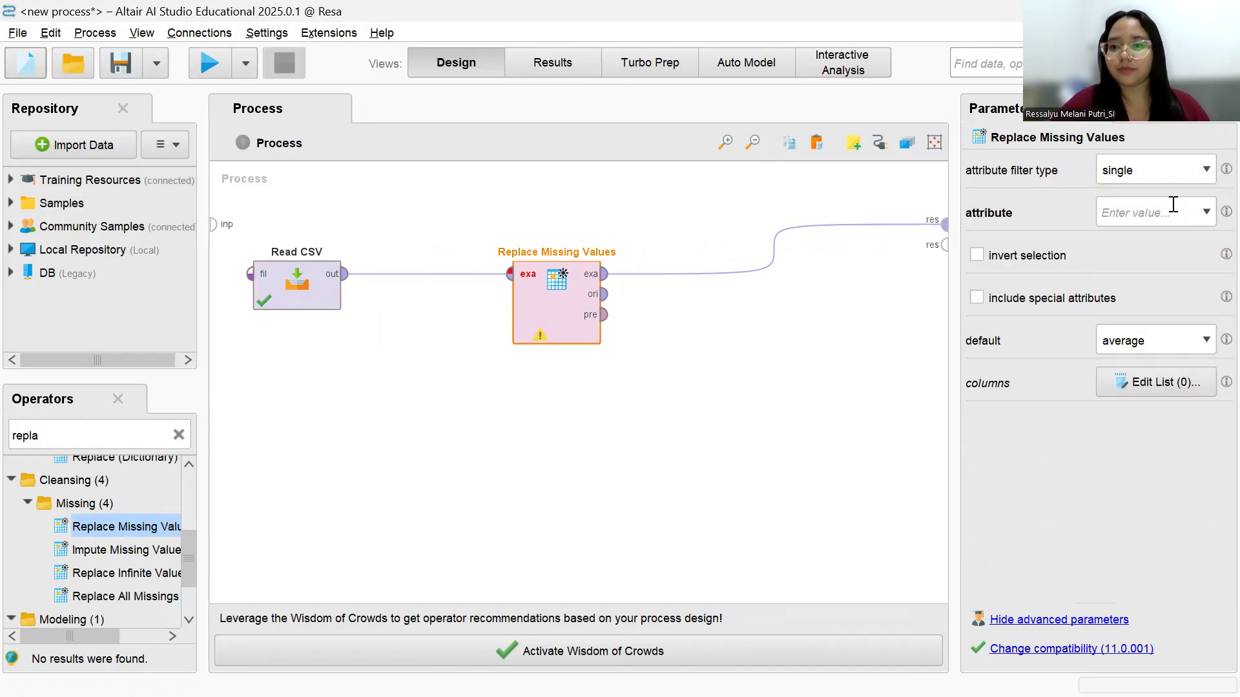
left_click(1207, 215)
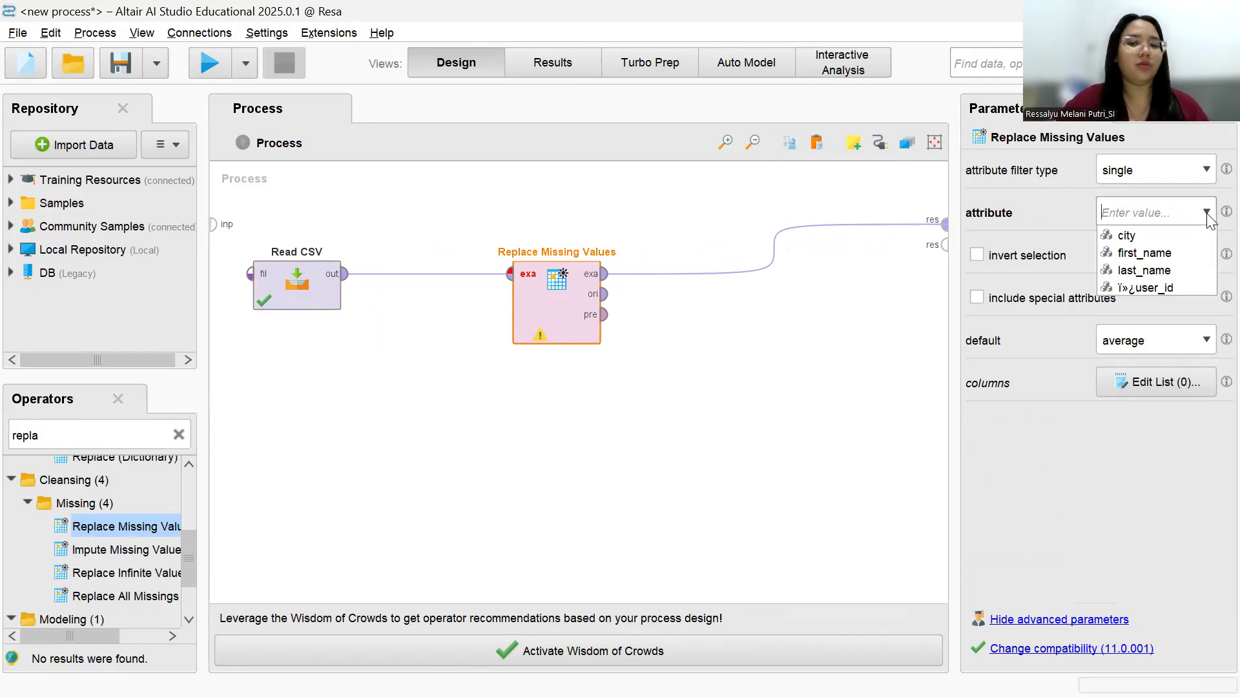
left_click(1161, 271)
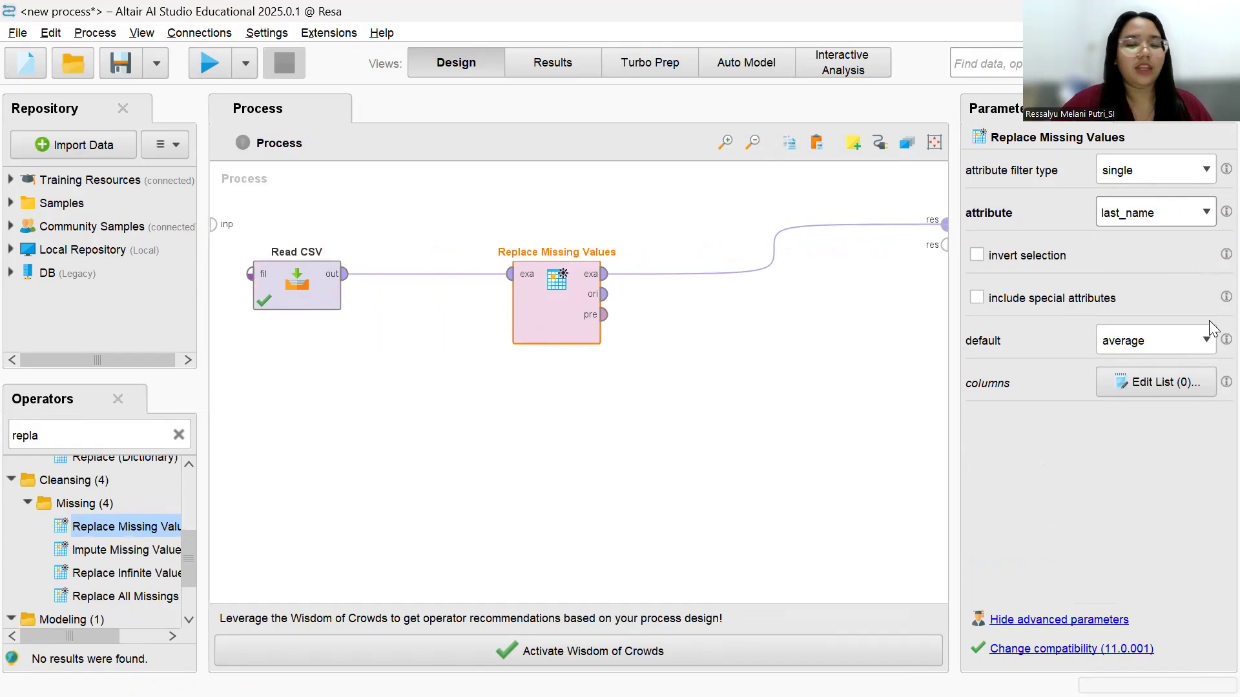
left_click(1201, 341)
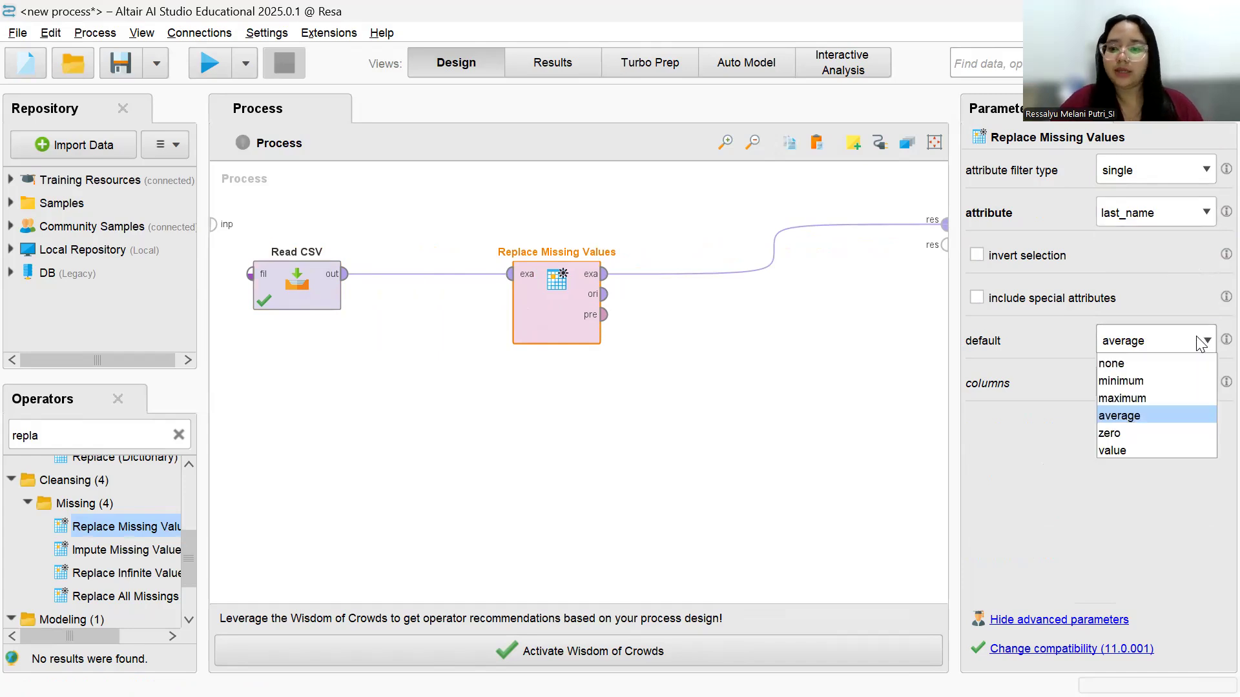
left_click(1120, 445)
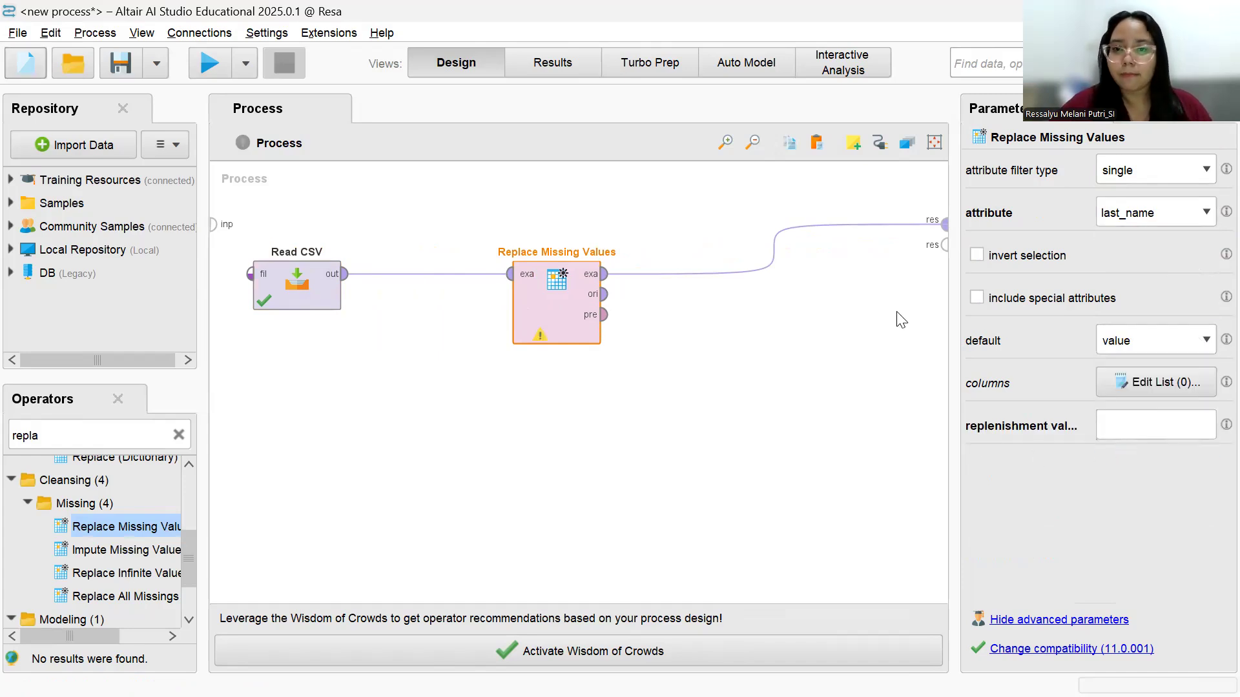
Move Replace Missing Values closer to Read CSV and fill in a blank replenishment value
left_click(215, 67)
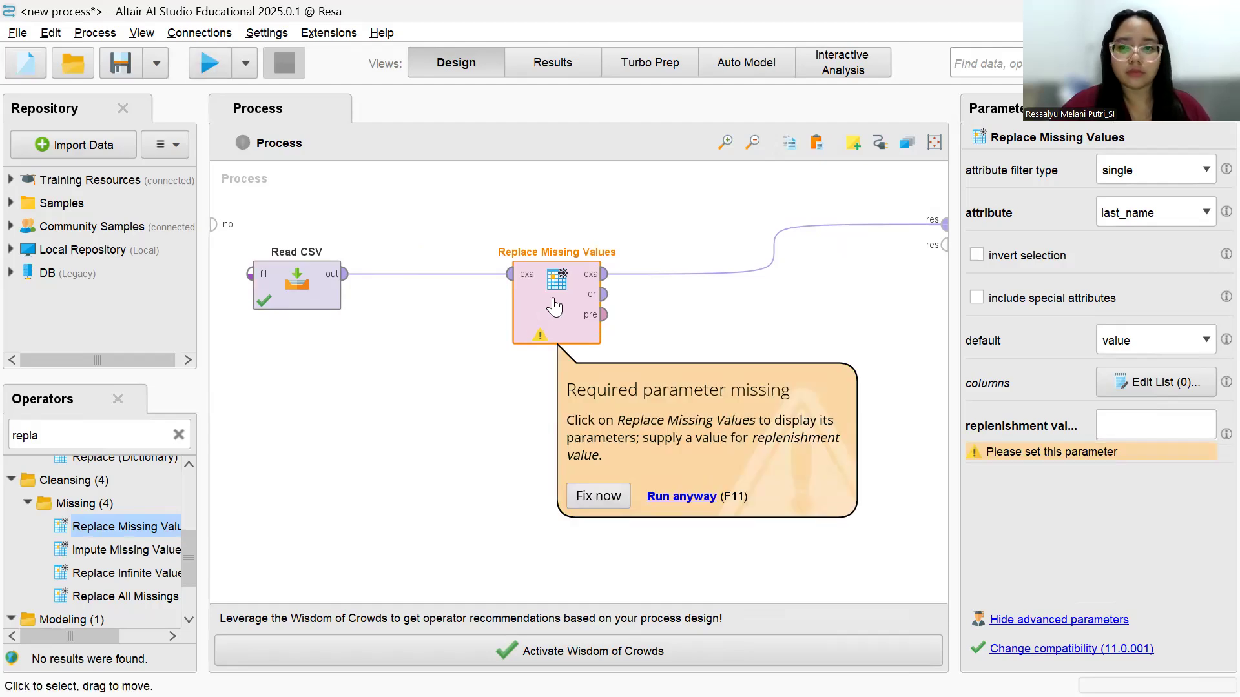
left_click_drag(536, 297, 471, 297)
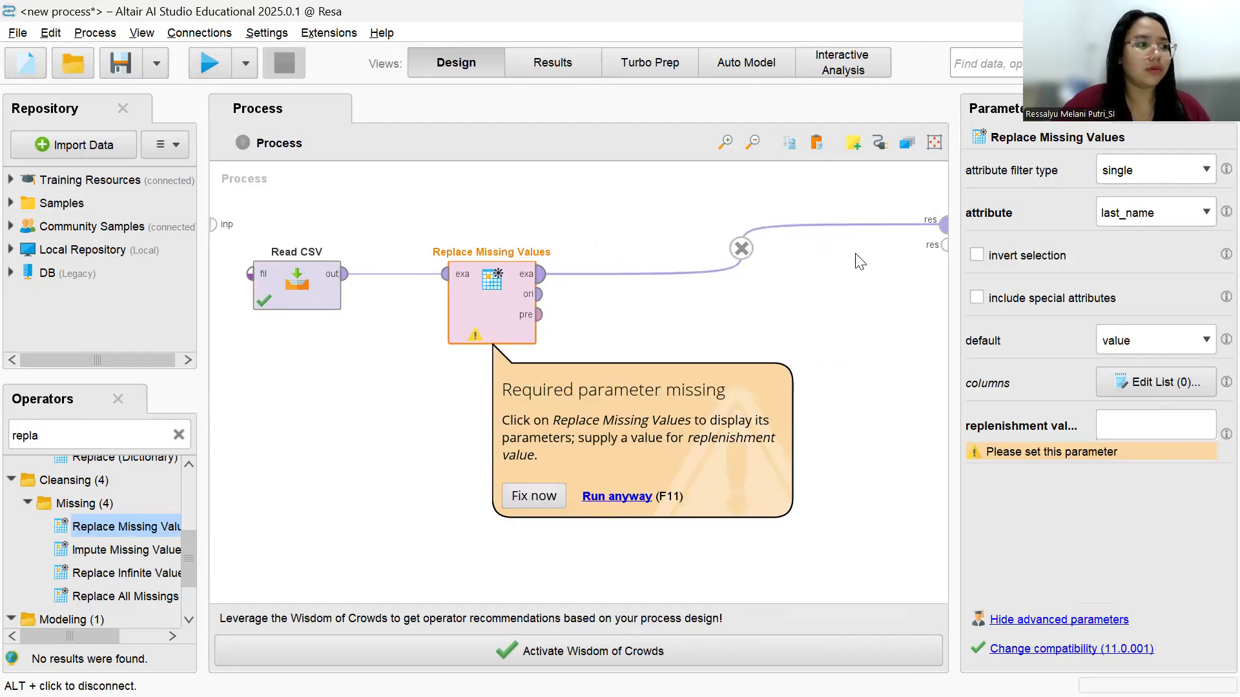
left_click(1112, 427)
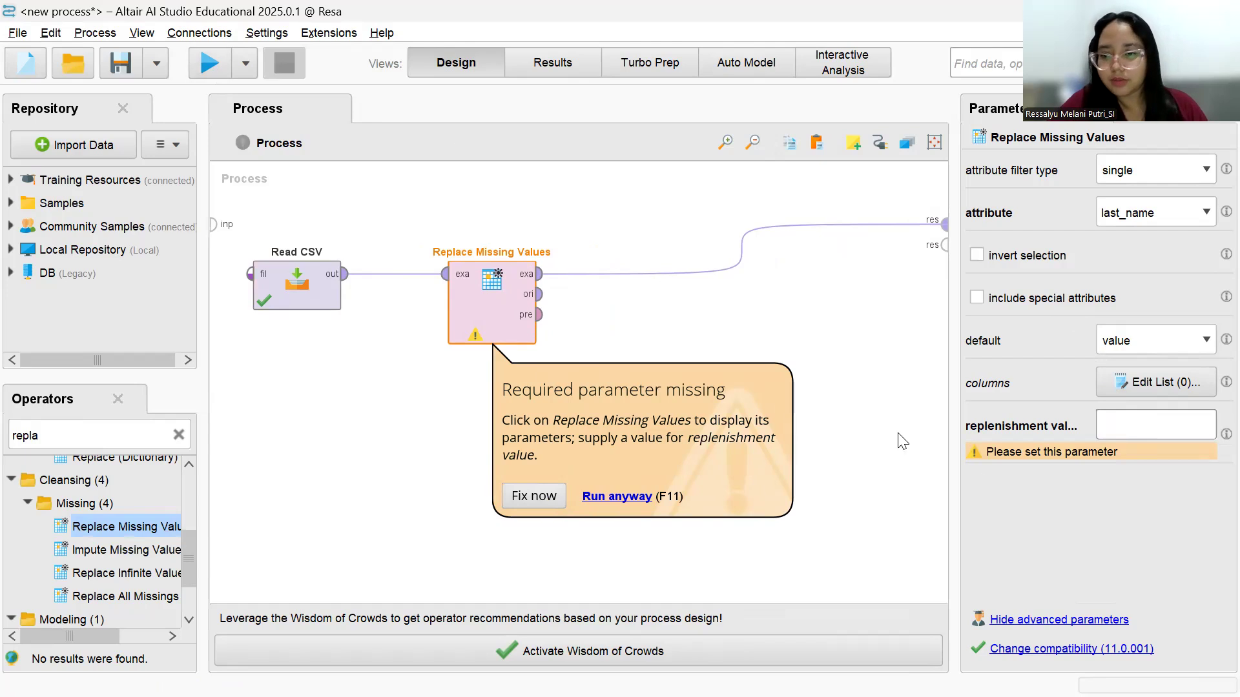
Run the process and examine the last_name column in the resulting rows
left_click(209, 62)
scroll(484, 480, "down", 2)
scroll(484, 480, "up", 2)
scroll(485, 480, "down", 14)
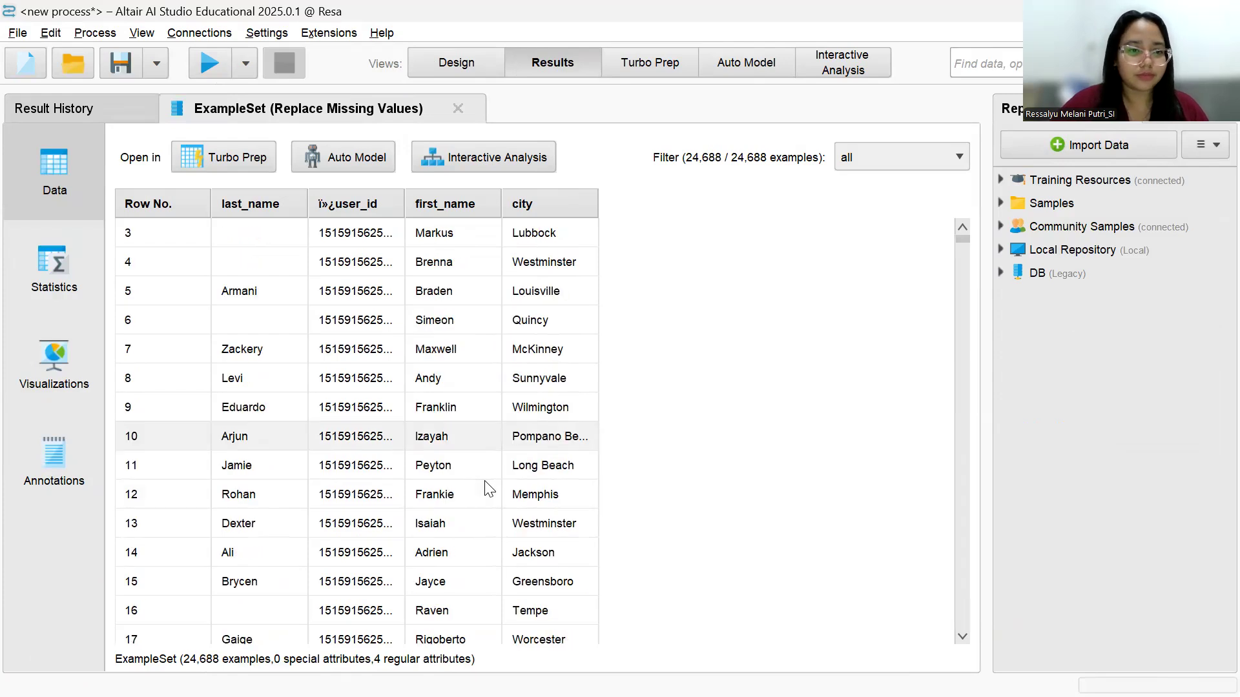
scroll(489, 489, "down", 6)
scroll(484, 480, "up", 20)
Move Replace Missing Values right beside Read CSV, and find the Rename by Replacing operator and add it to the process
left_click(454, 48)
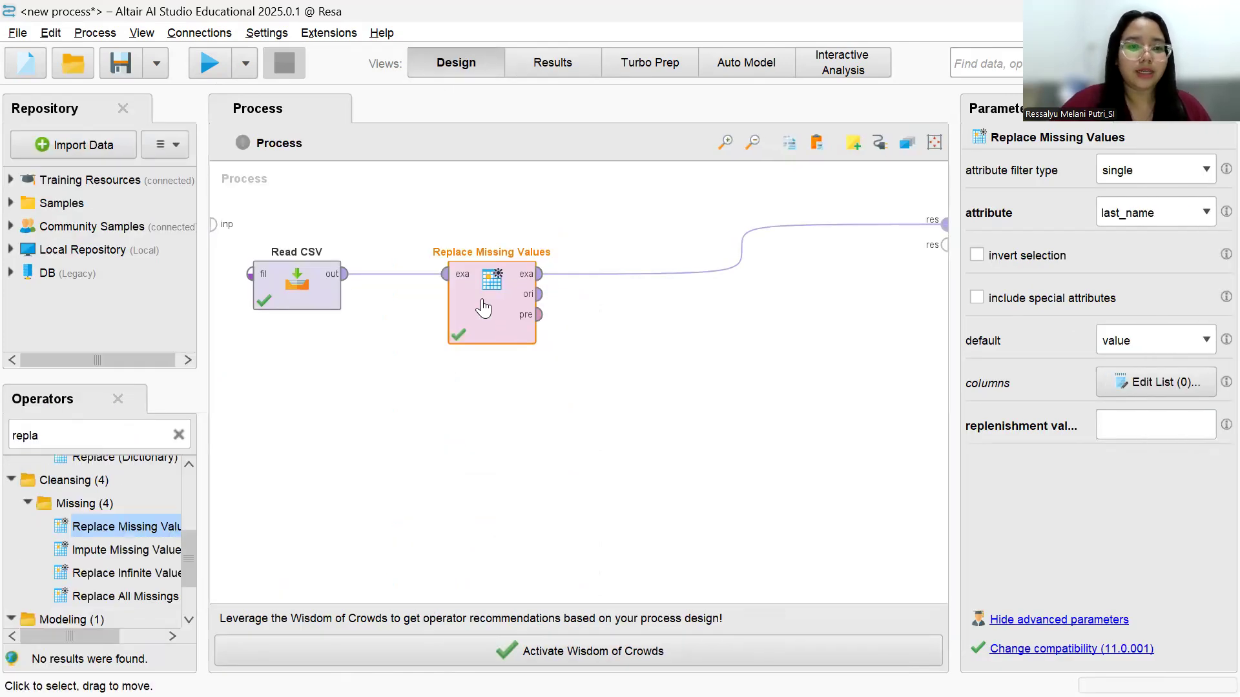
left_click_drag(483, 308, 465, 308)
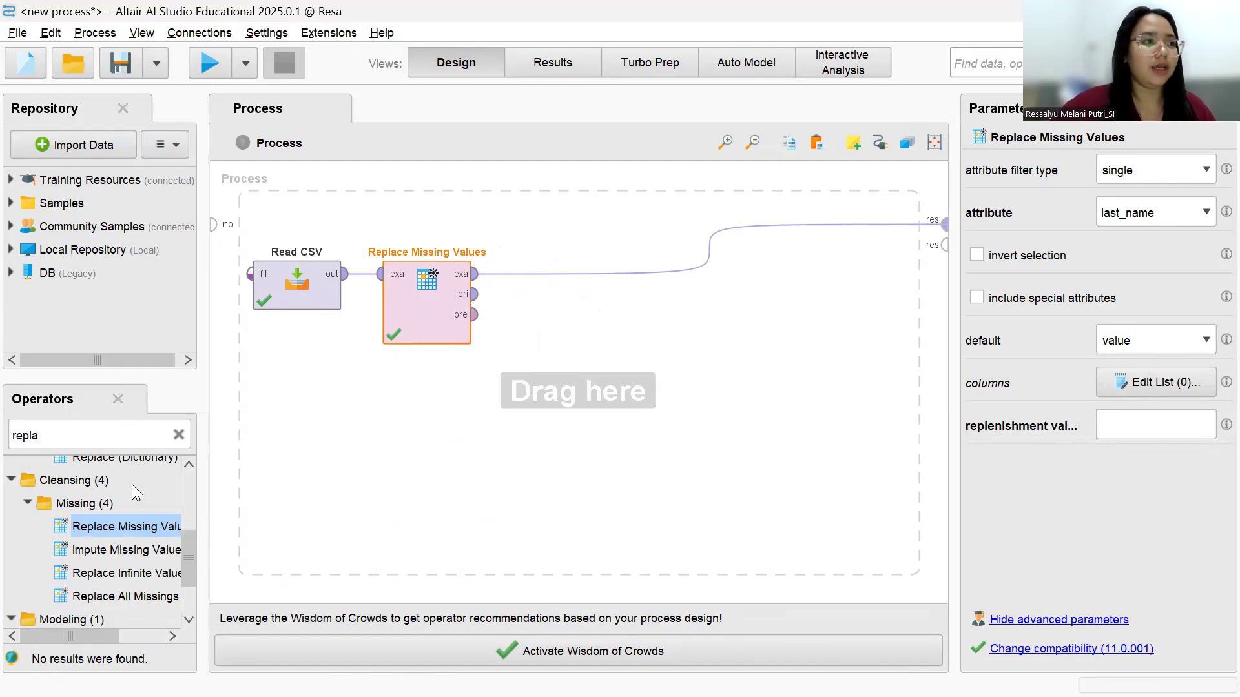
scroll(132, 487, "up", 3)
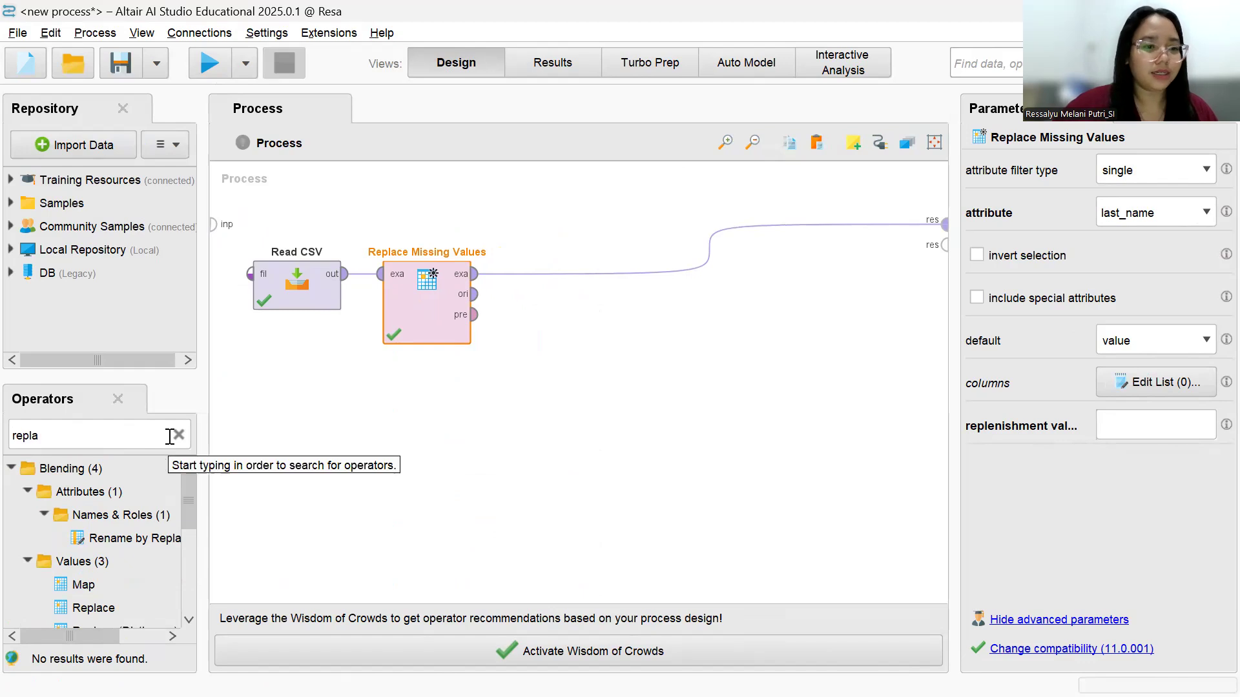
scroll(126, 549, "down", 1)
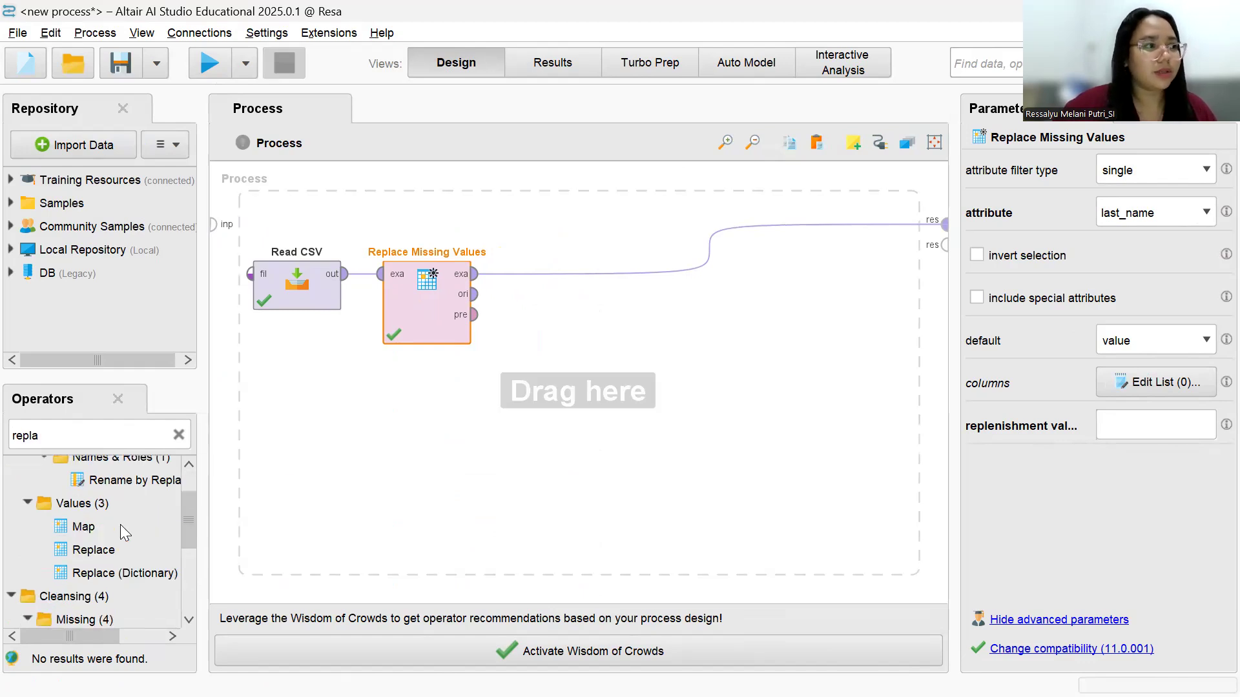
double_click(85, 429)
key("BackSpace")
type("re")
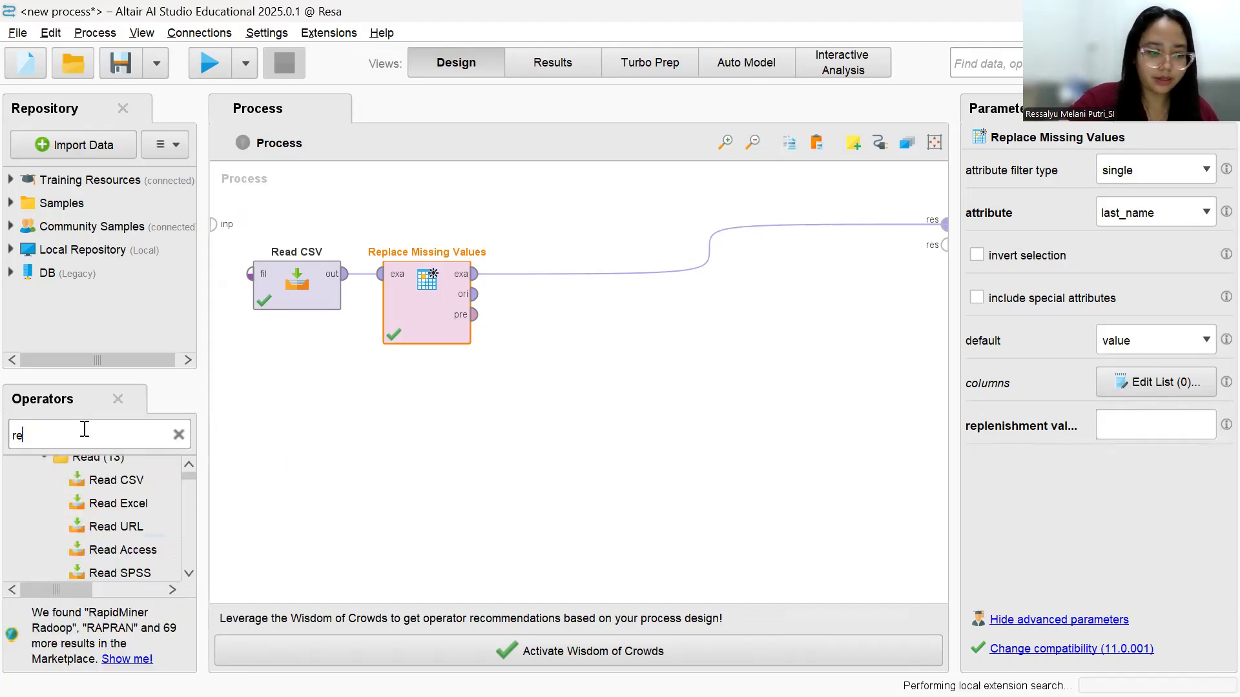
type("name")
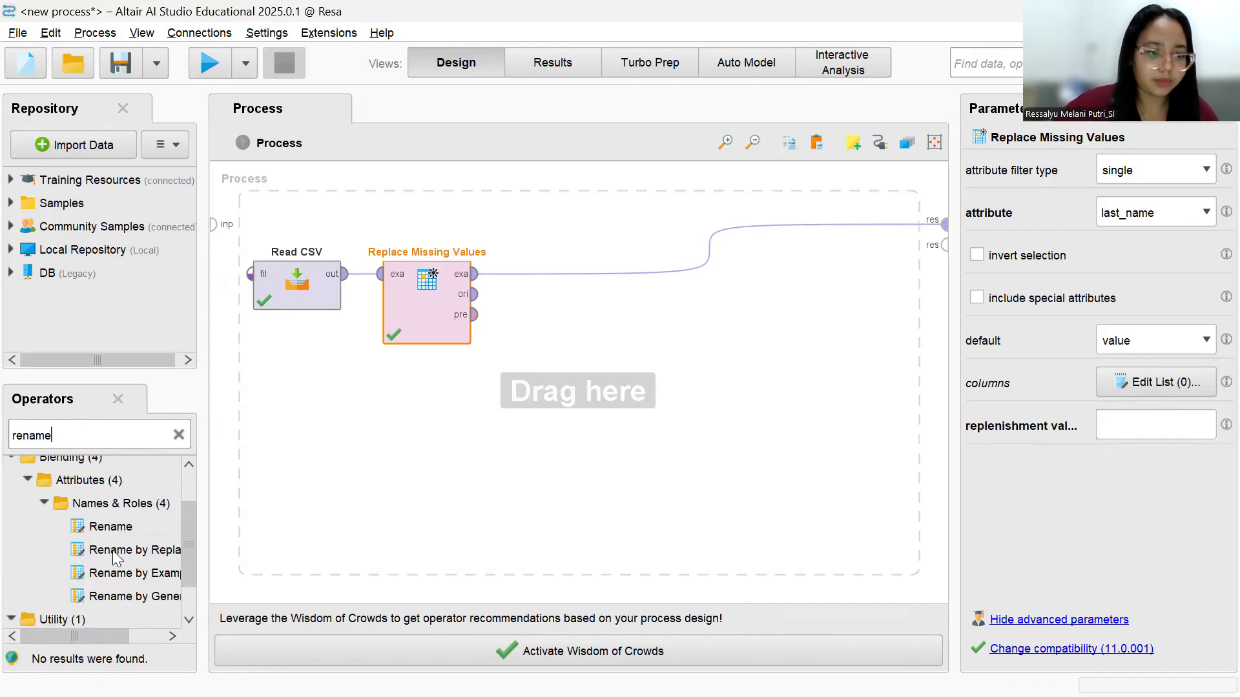
left_click_drag(118, 549, 574, 352)
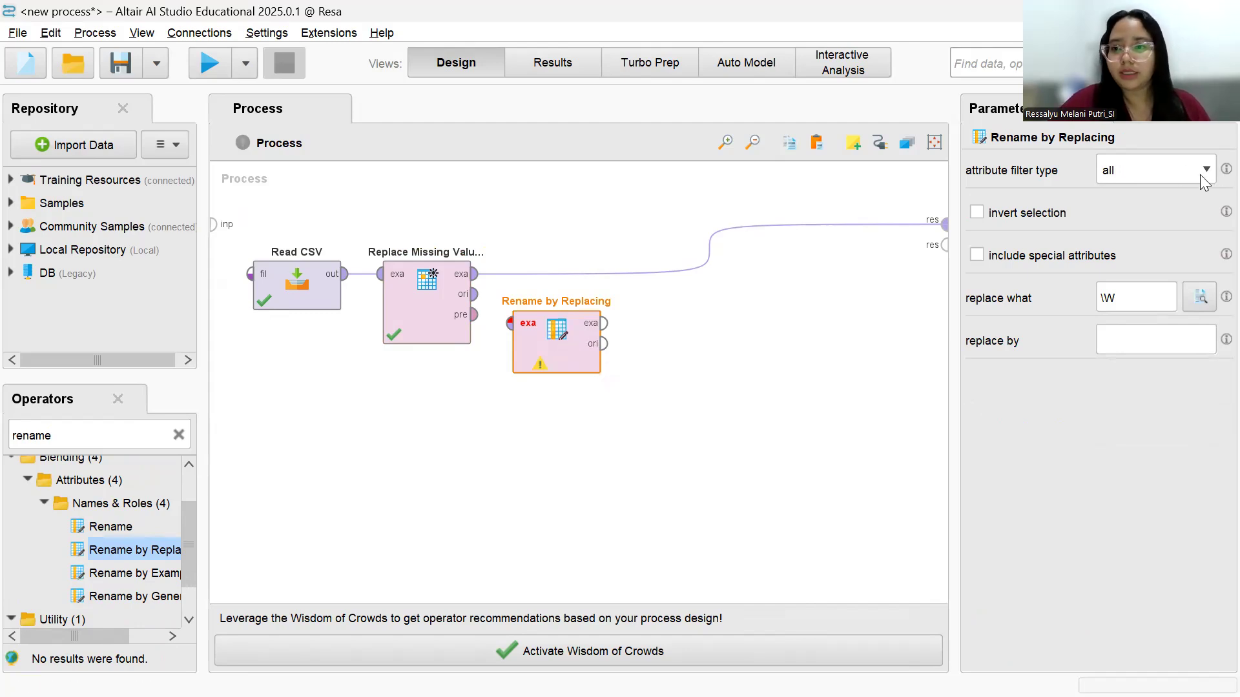
Connect Rename by Replacing between Replace Missing Values and the process result with some spacing, and run the process
left_click(1181, 170)
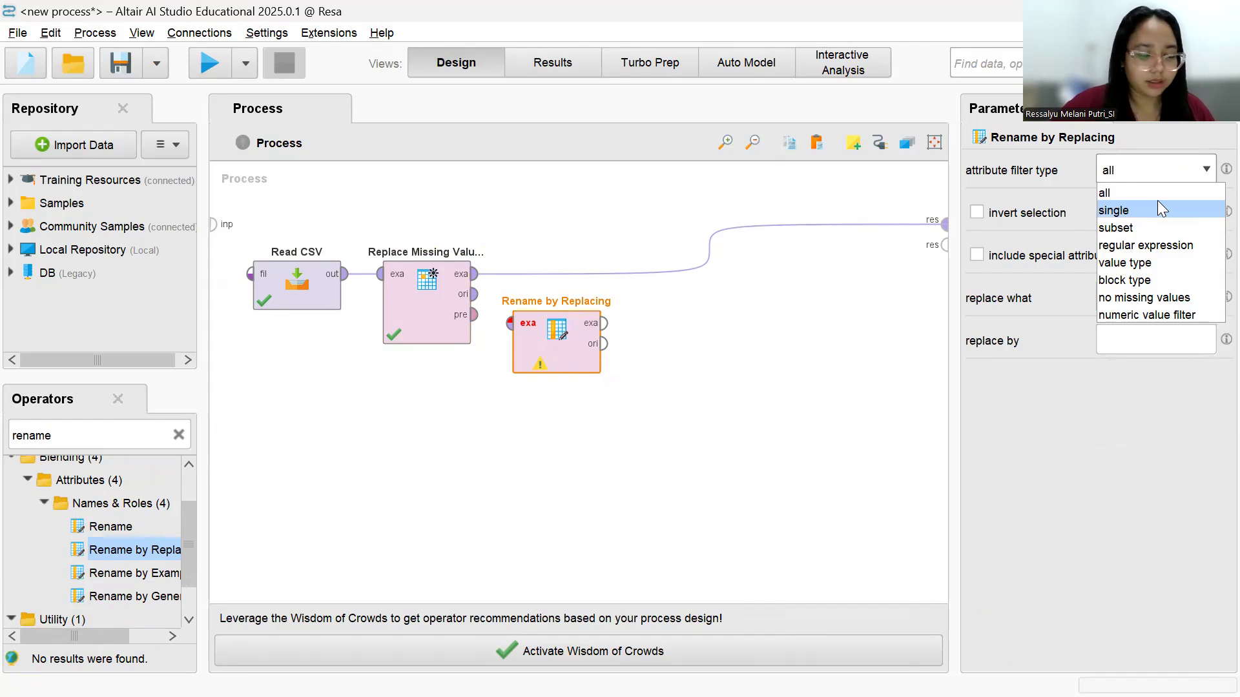
left_click(1166, 168)
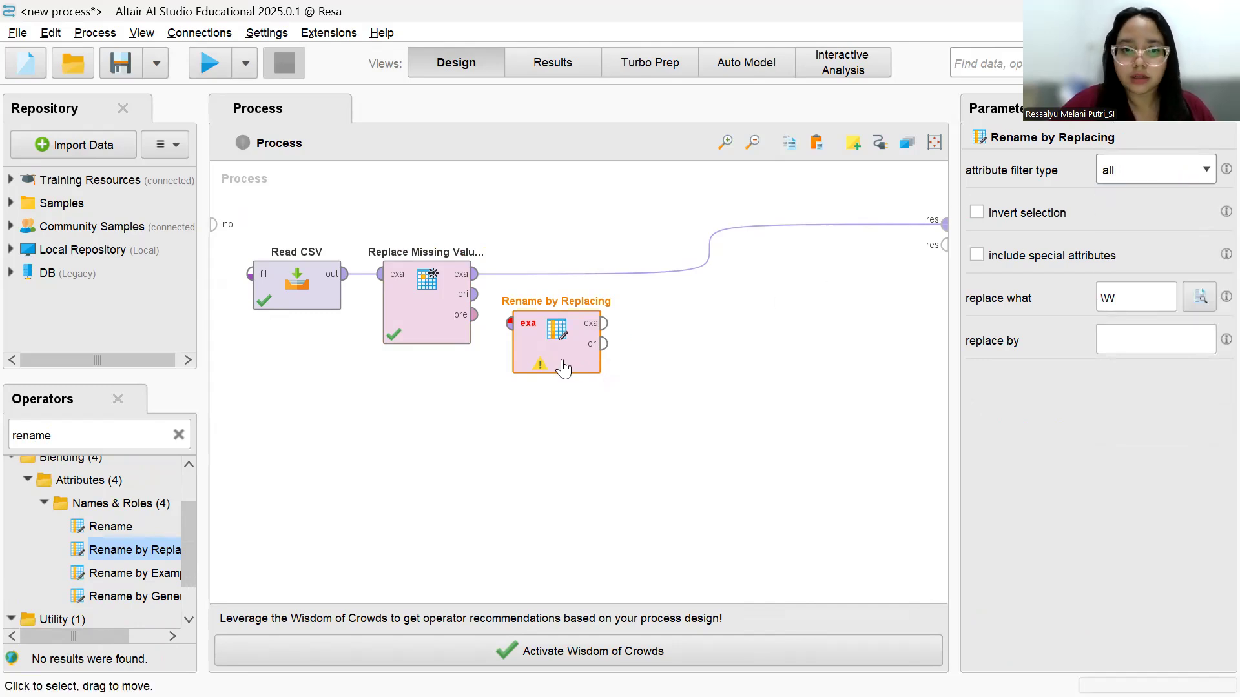
left_click_drag(568, 364, 633, 364)
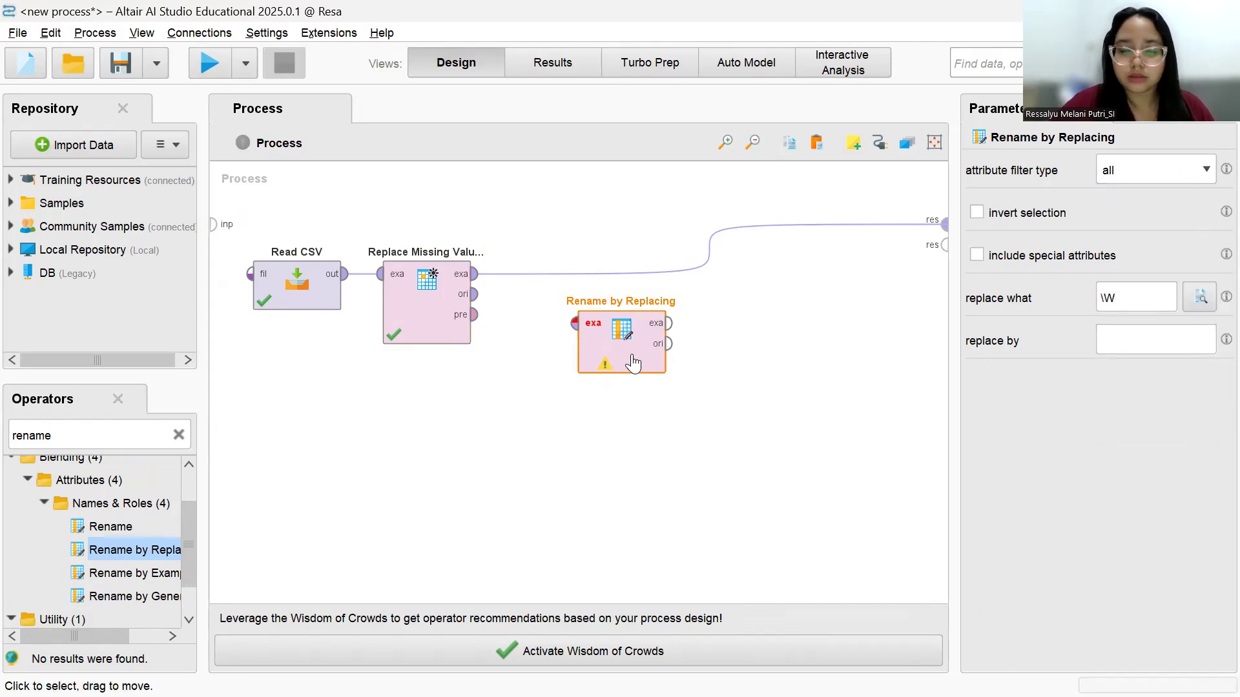
left_click(475, 274)
left_click(573, 322)
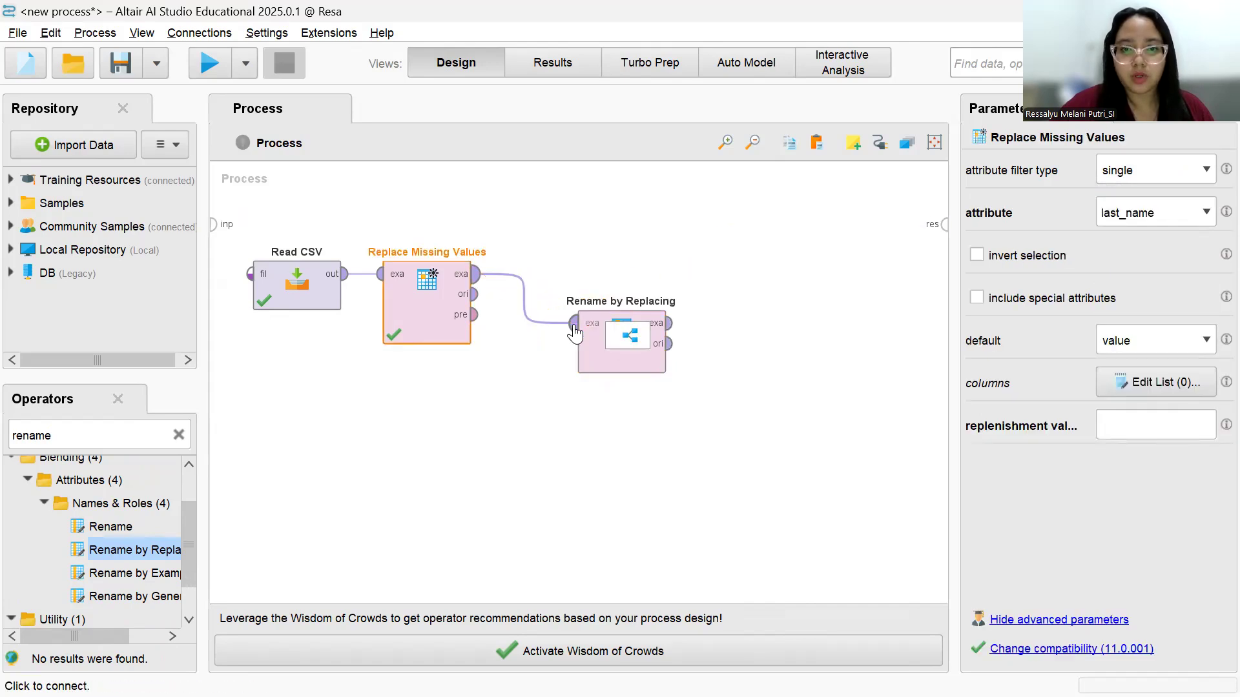
left_click(669, 323)
left_click(944, 224)
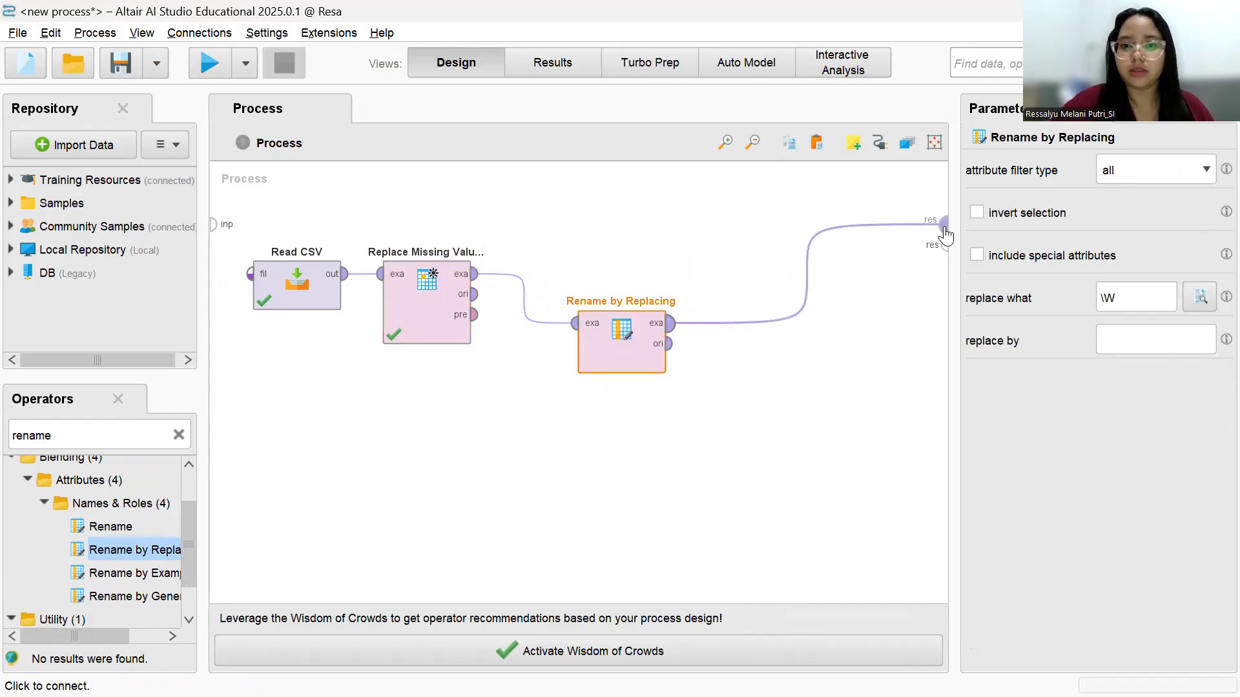
left_click(216, 67)
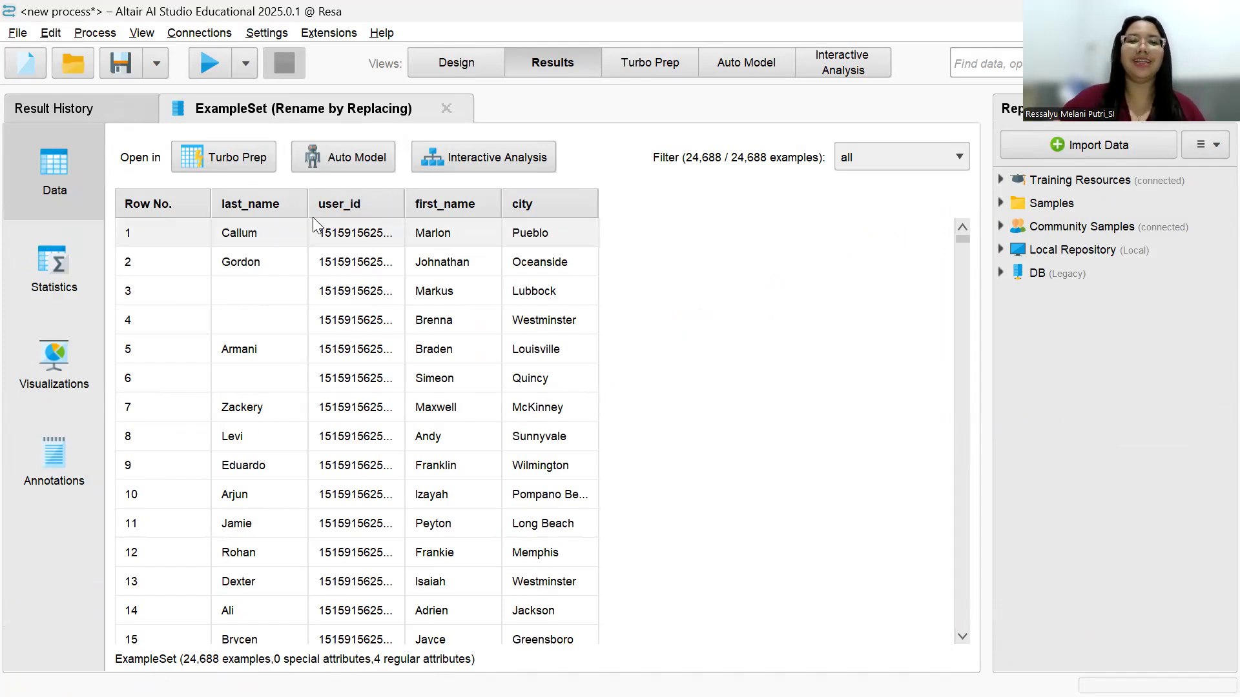
Return to the process design, find the Generate Concatenation operator and add it after Rename by Replacing
left_click(475, 67)
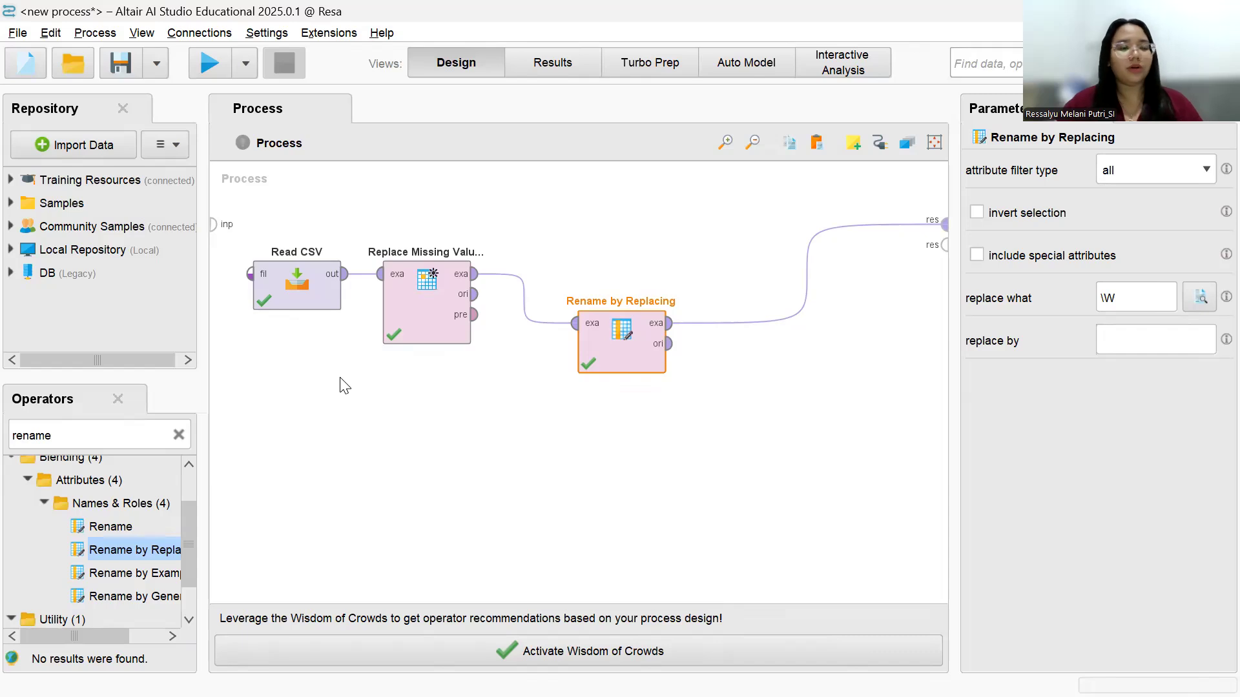
left_click(136, 438)
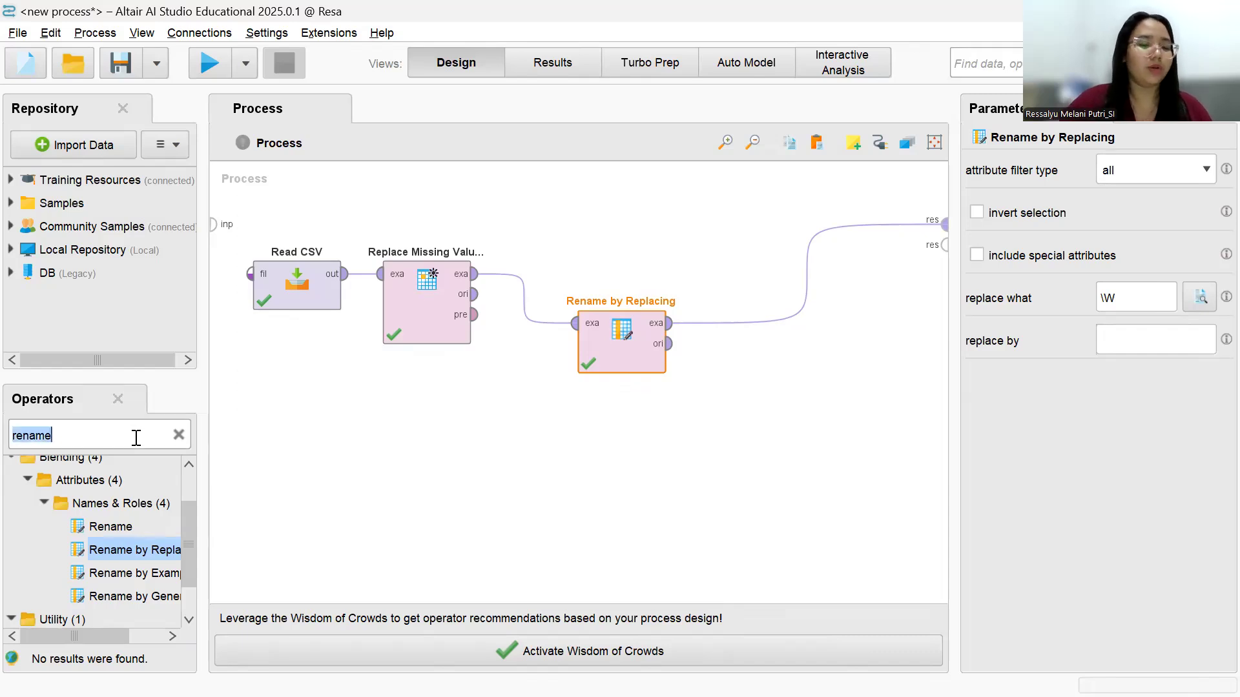
key("BackSpace")
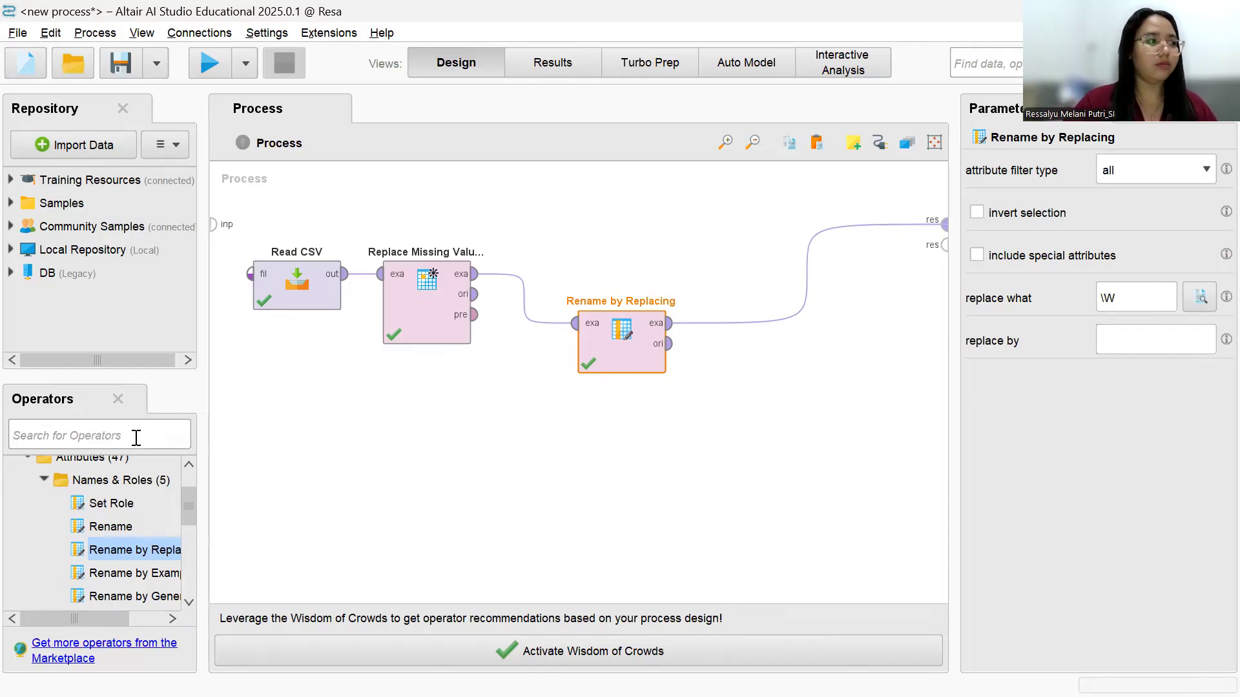
type("gen")
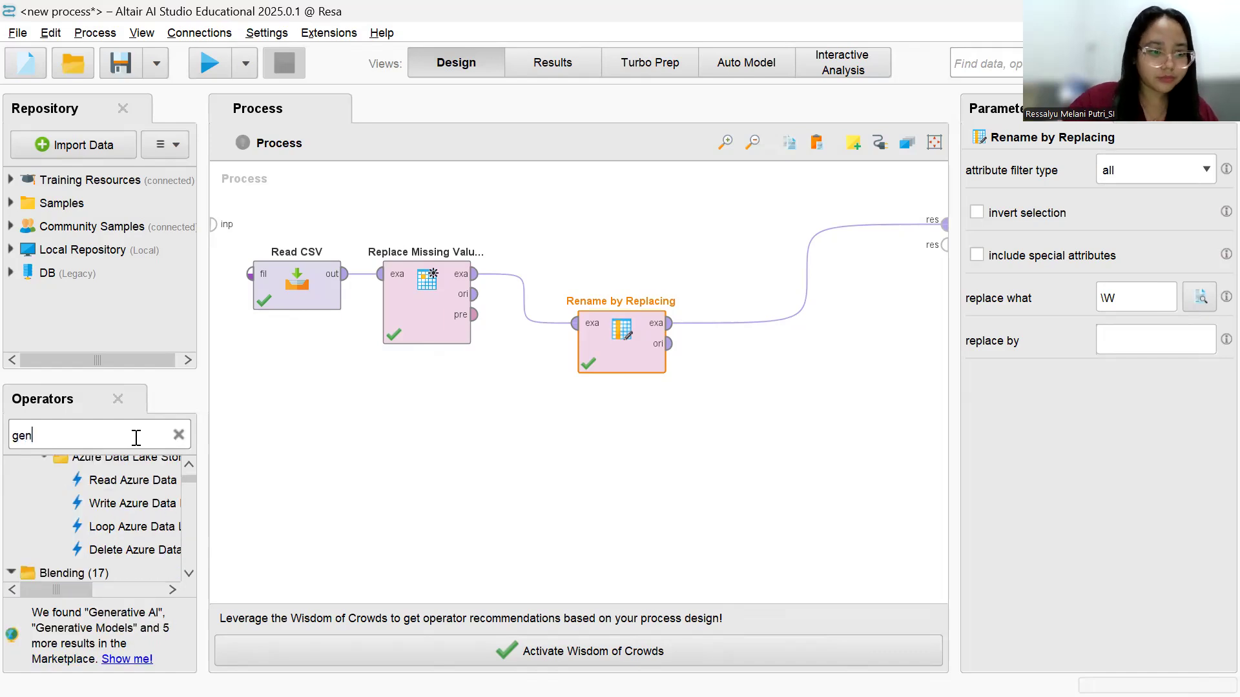
type("er")
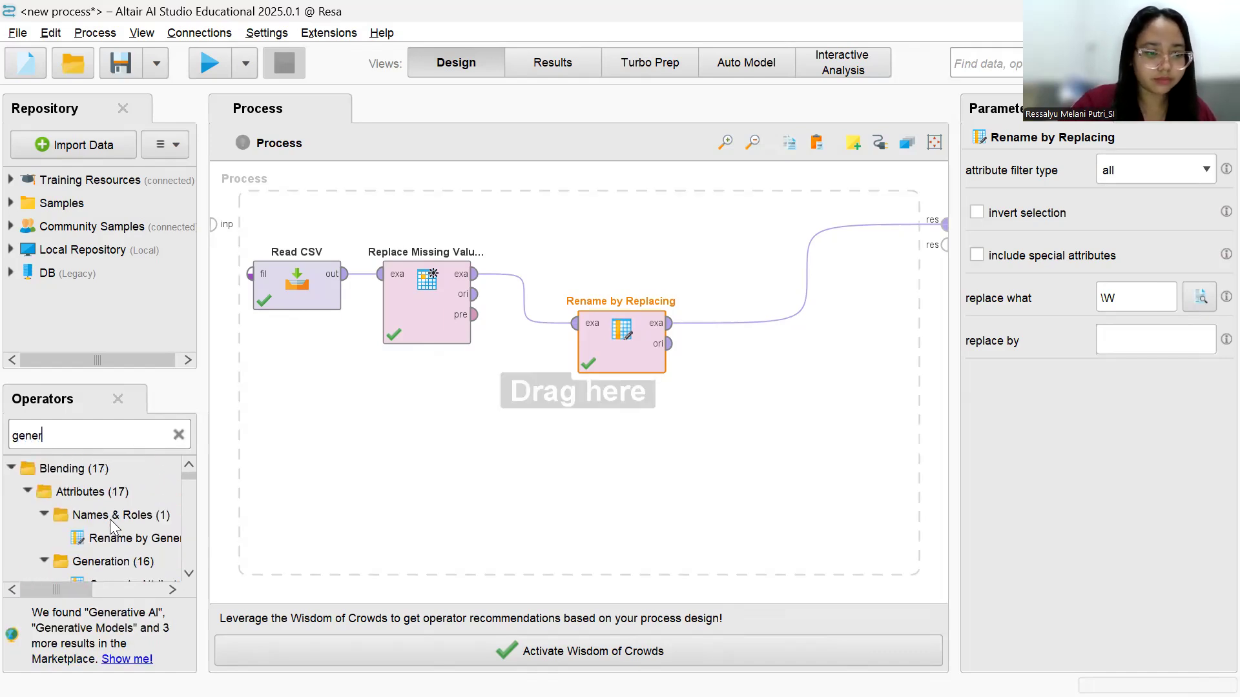
scroll(113, 527, "down", 2)
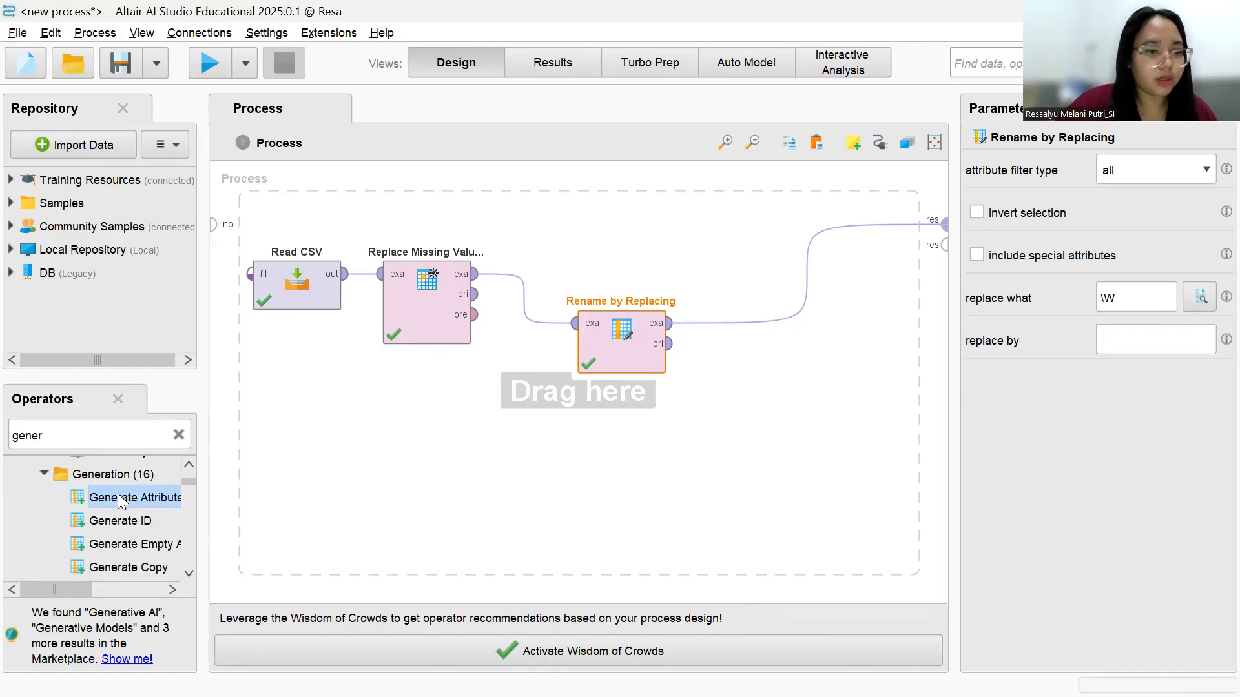
scroll(118, 516, "down", 1)
left_click(117, 534)
left_click_drag(117, 541, 739, 354)
Move Rename by Replacing closer to Replace Missing Values, and connect Generate Concatenation between it and the process result
left_click_drag(619, 328, 554, 329)
left_click(609, 327)
left_click(704, 374)
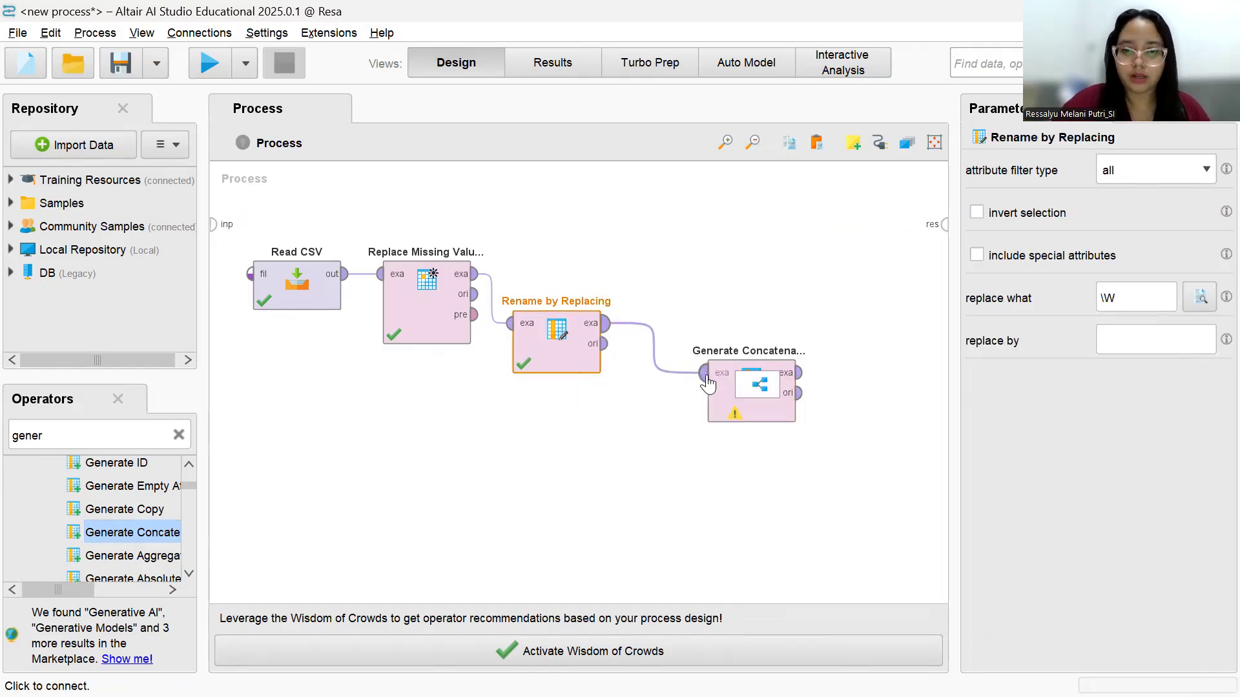
left_click(795, 375)
left_click(944, 223)
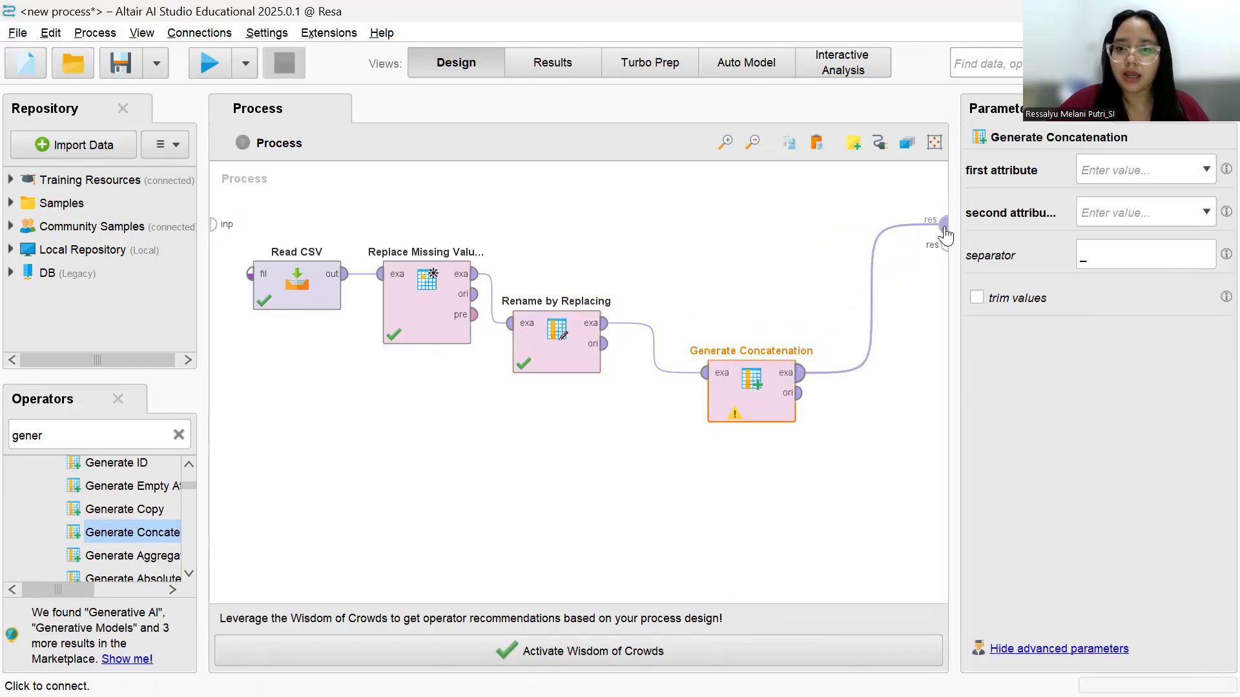
Set Generate Concatenation to join first_name and last_name with an underscore separator, and run the process
left_click(1209, 167)
left_click(1176, 209)
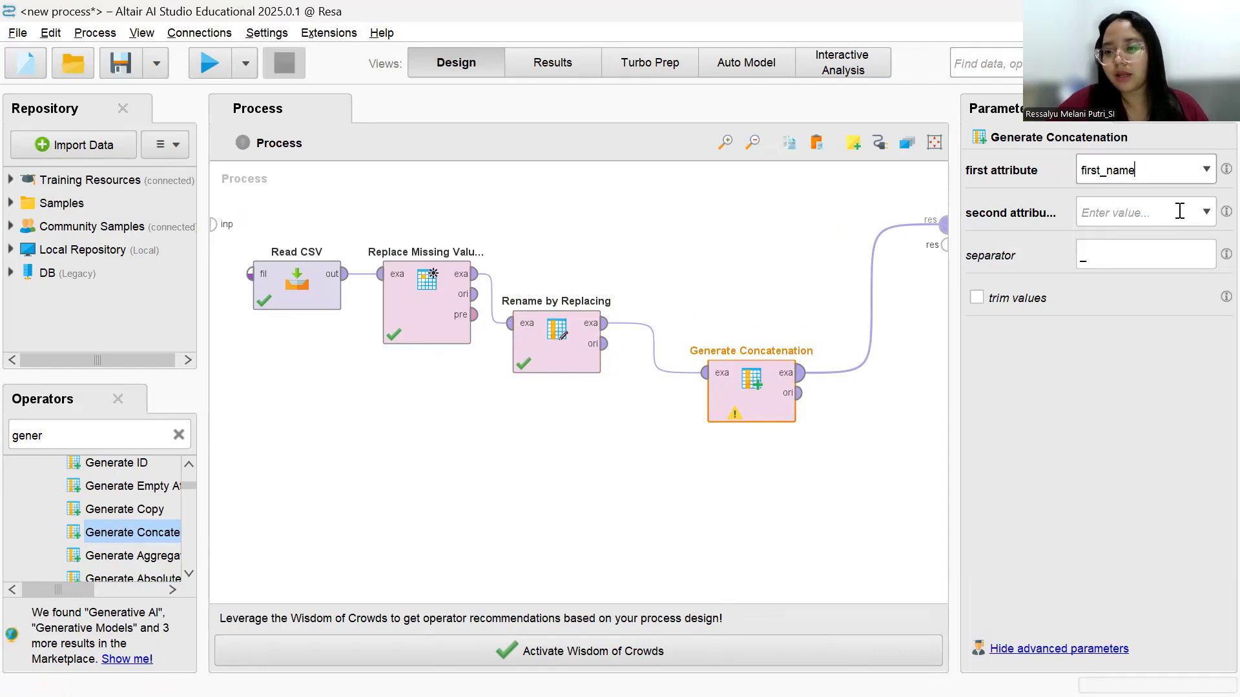
left_click(1206, 212)
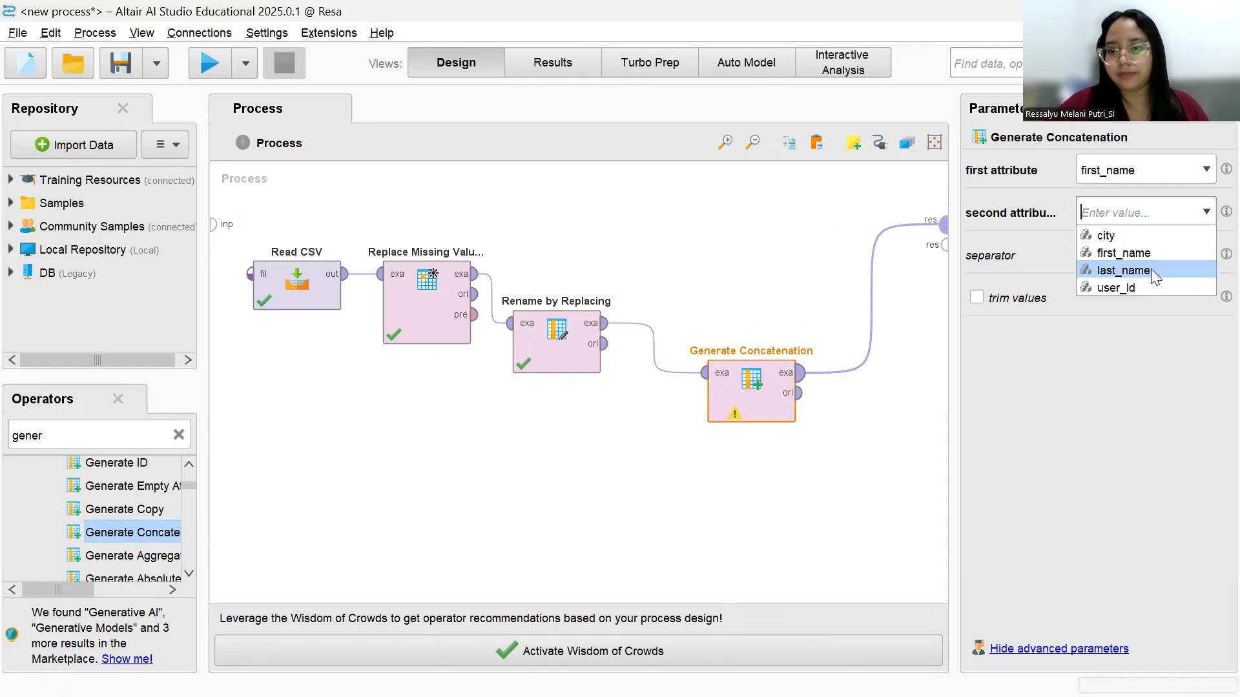
left_click(1151, 270)
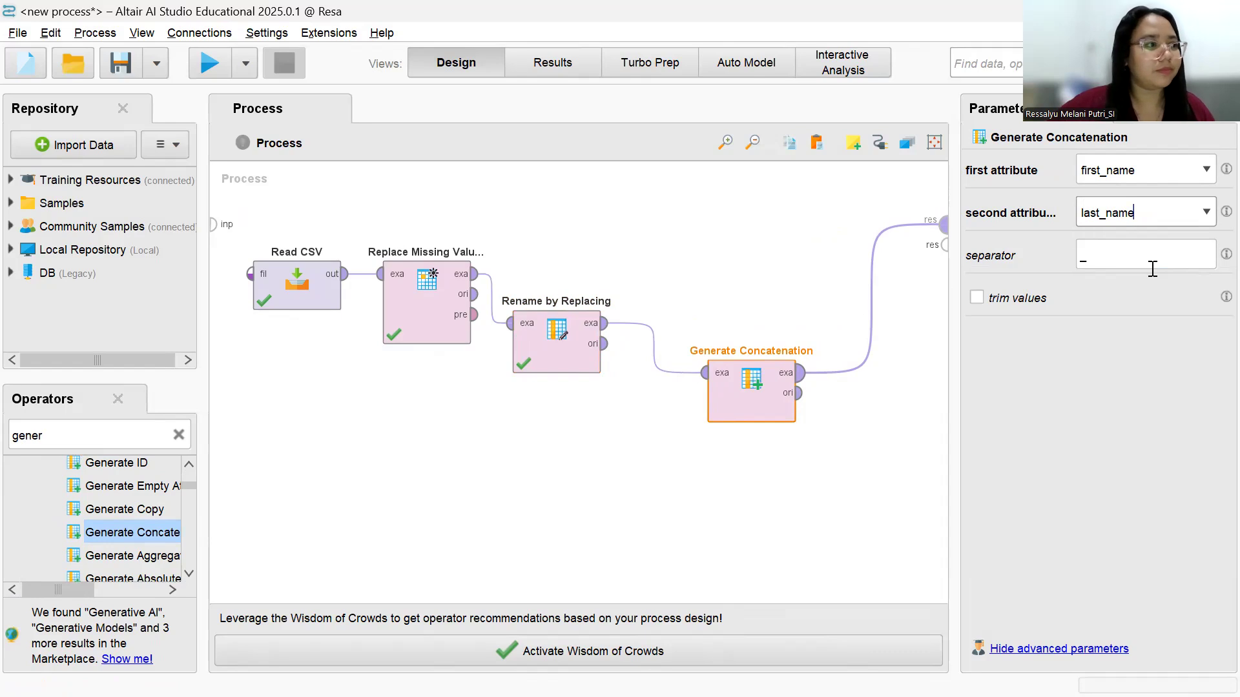
left_click(1125, 268)
key("BackSpace")
left_click(199, 69)
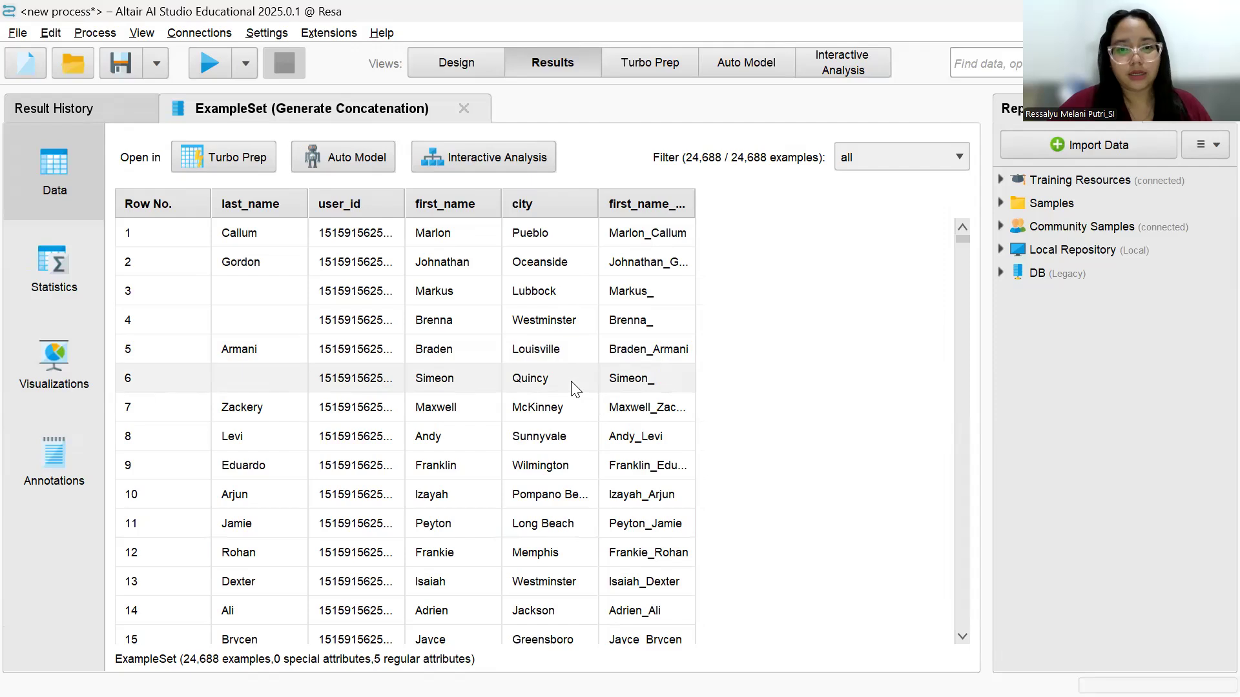
Widen the first_name_last_name column and look through the concatenated names in the result rows
left_click_drag(693, 205, 796, 204)
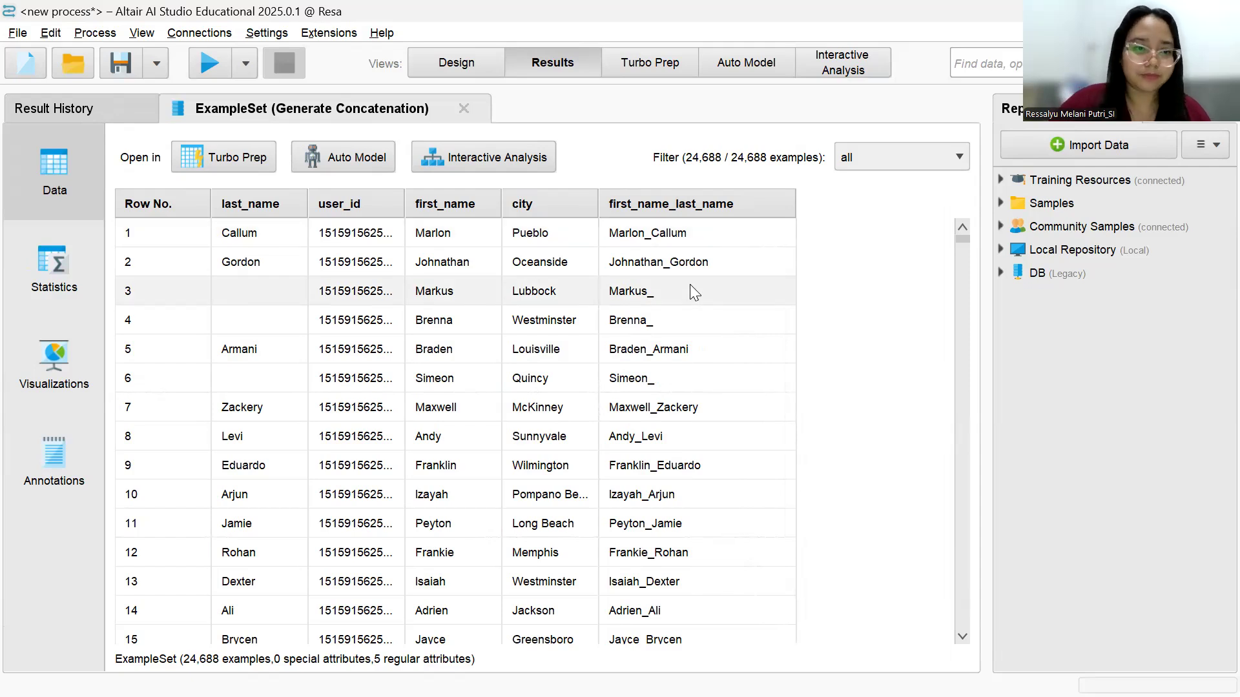
scroll(690, 285, "down", 20)
scroll(692, 292, "down", 20)
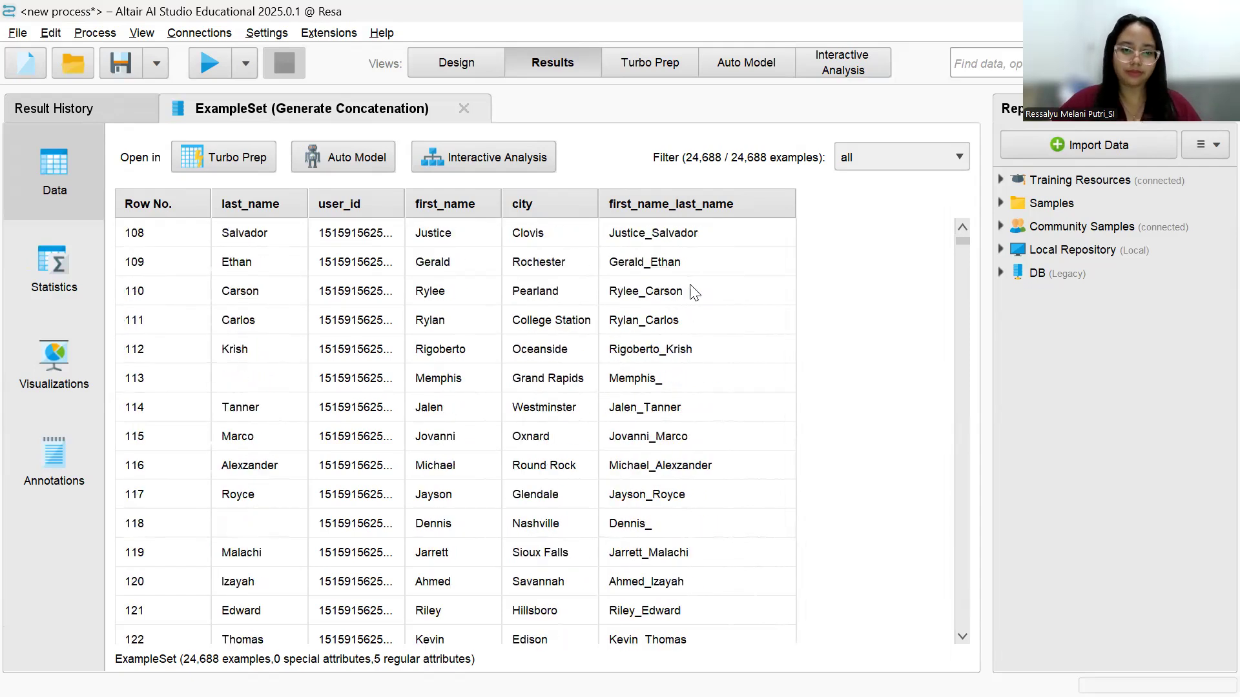
scroll(691, 289, "up", 16)
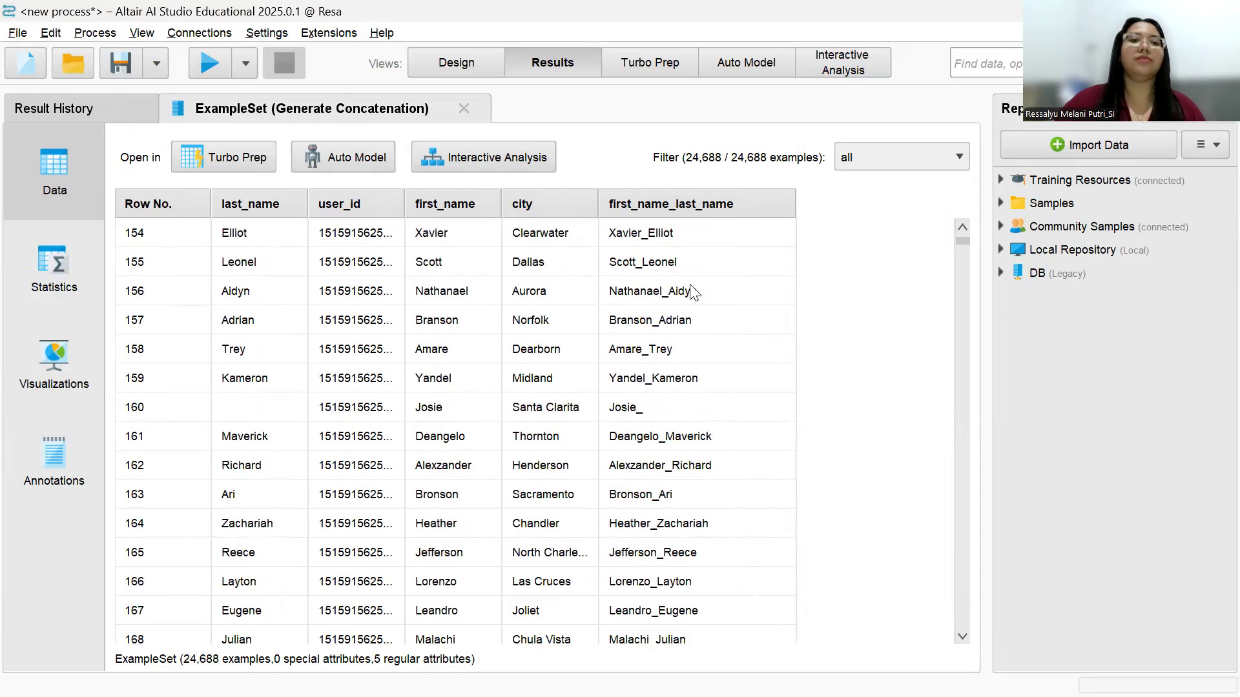
Return to the process design and delete Replace Missing Values, Rename by Replacing and Generate Concatenation, keeping only Read CSV
left_click(477, 70)
left_click_drag(865, 418, 385, 250)
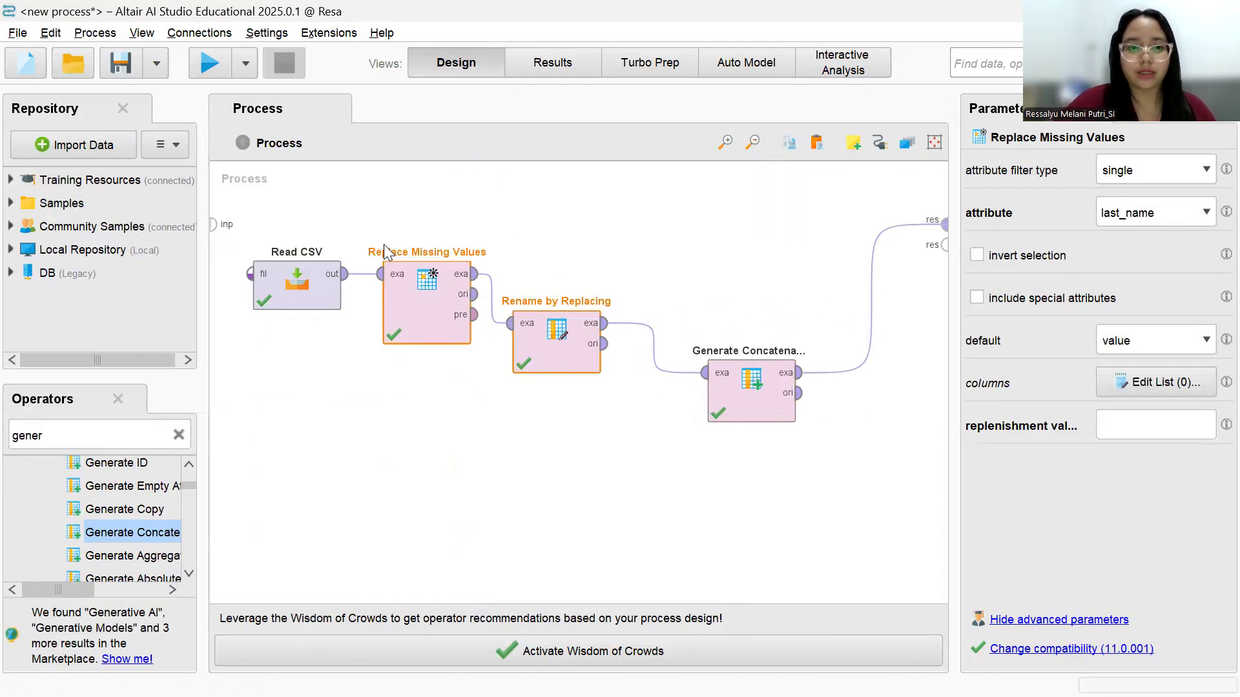
key("Delete")
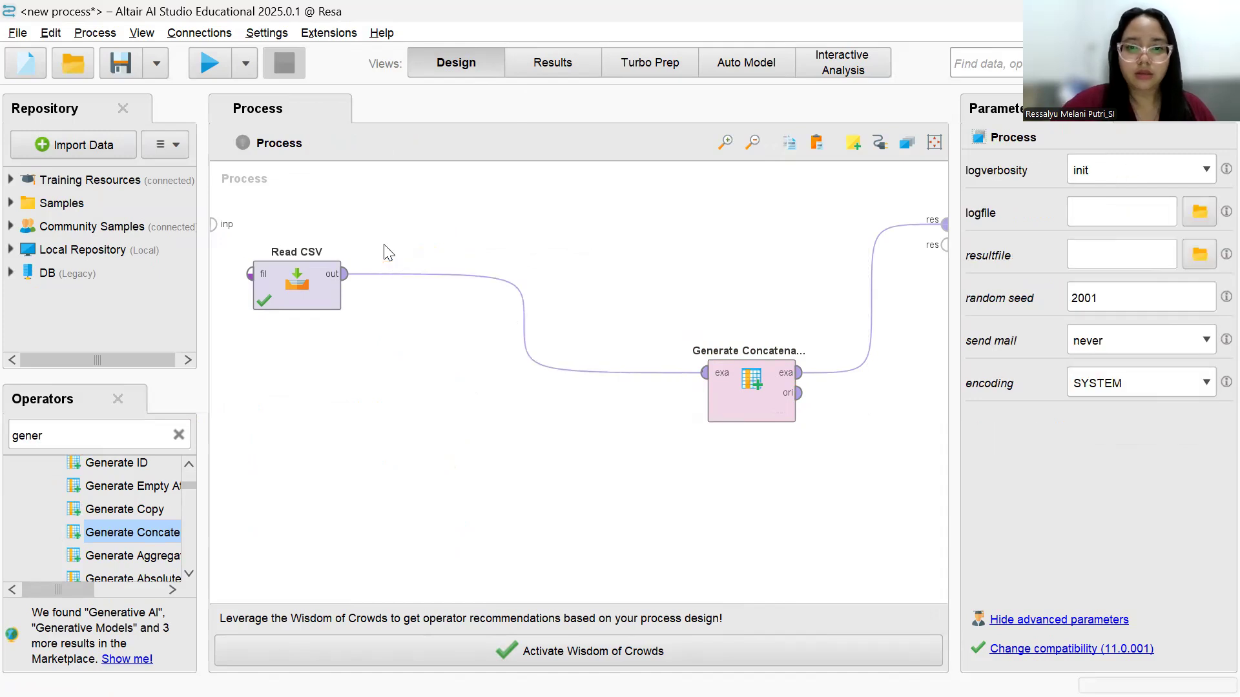
left_click(788, 356)
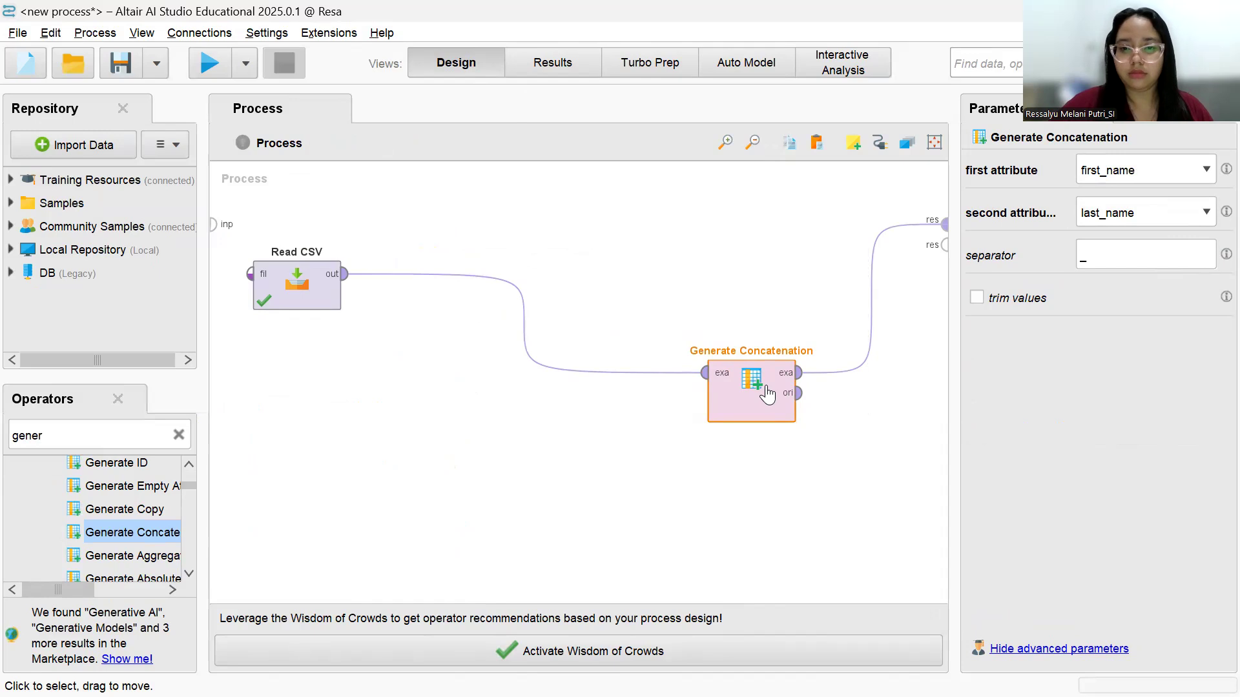
key("Delete")
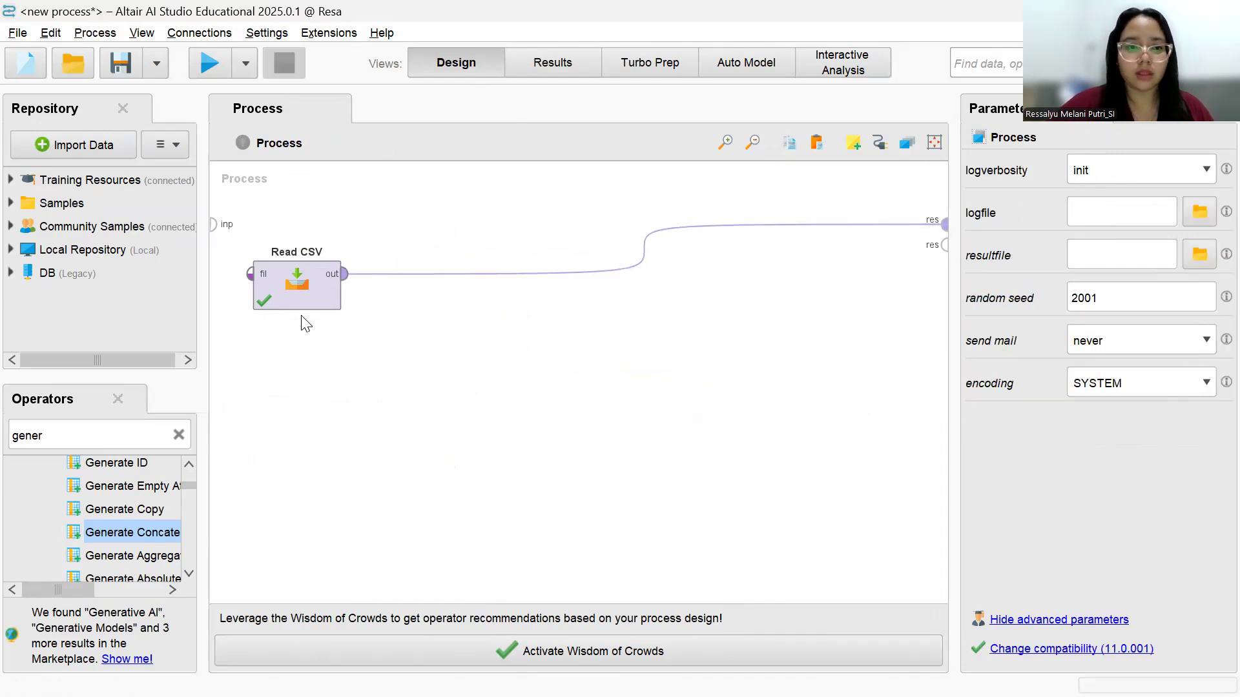
Open the Read CSV import configuration and choose electronics-c-500k.csv from the Downloads folder as the data file
left_click(299, 288)
double_click(300, 286)
left_click(377, 185)
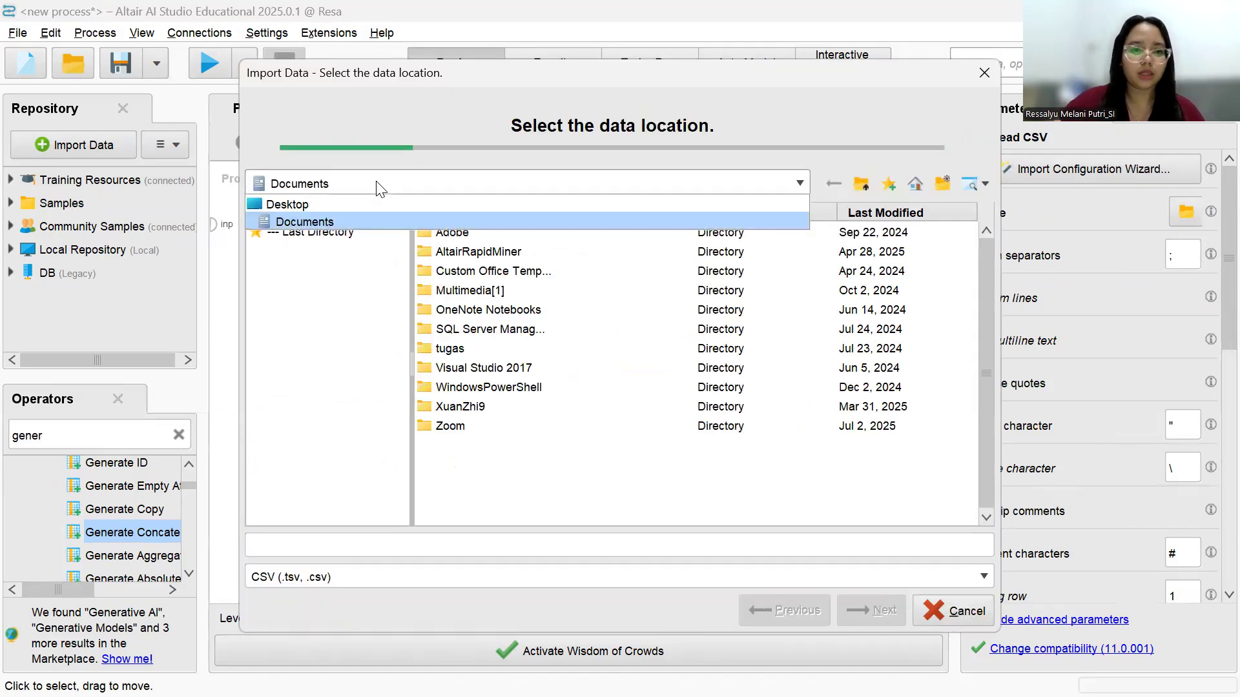
left_click(373, 199)
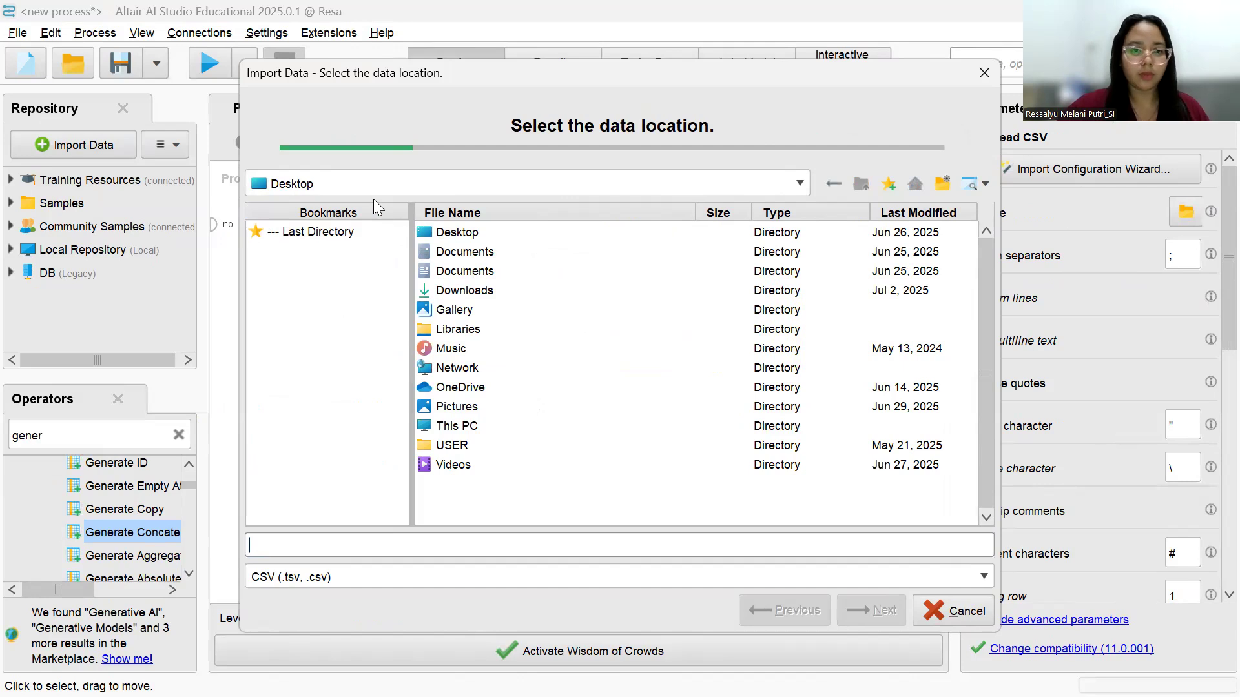
double_click(483, 296)
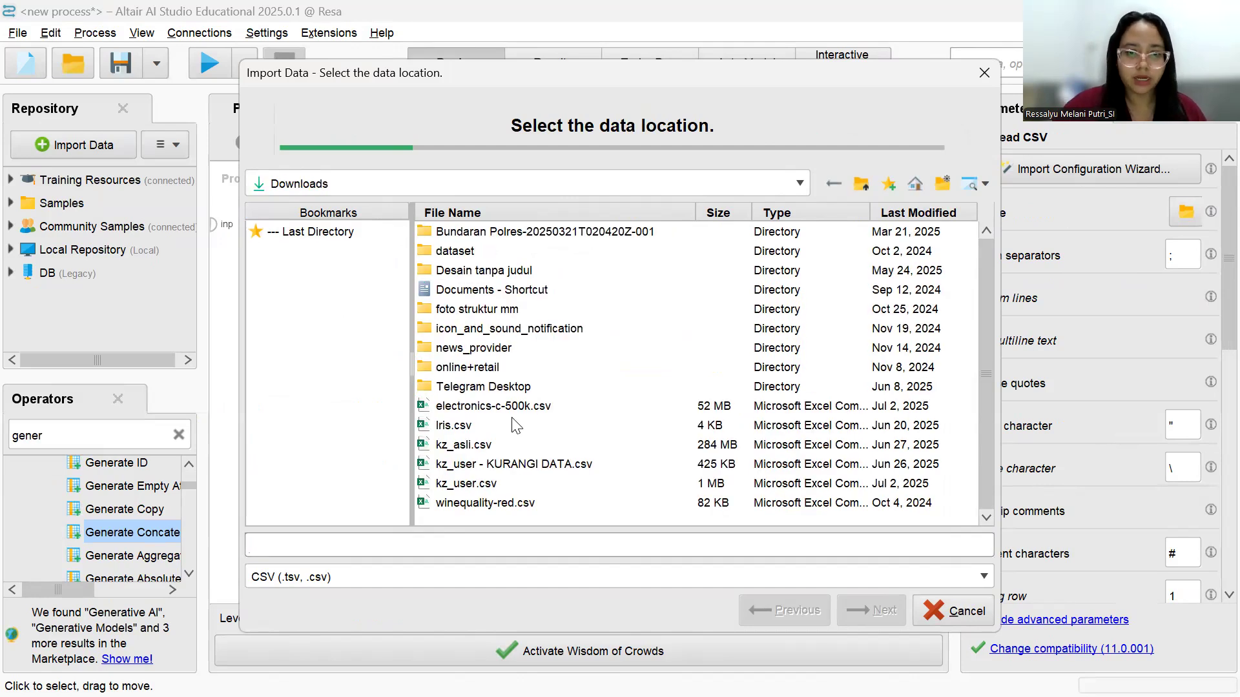
left_click(499, 408)
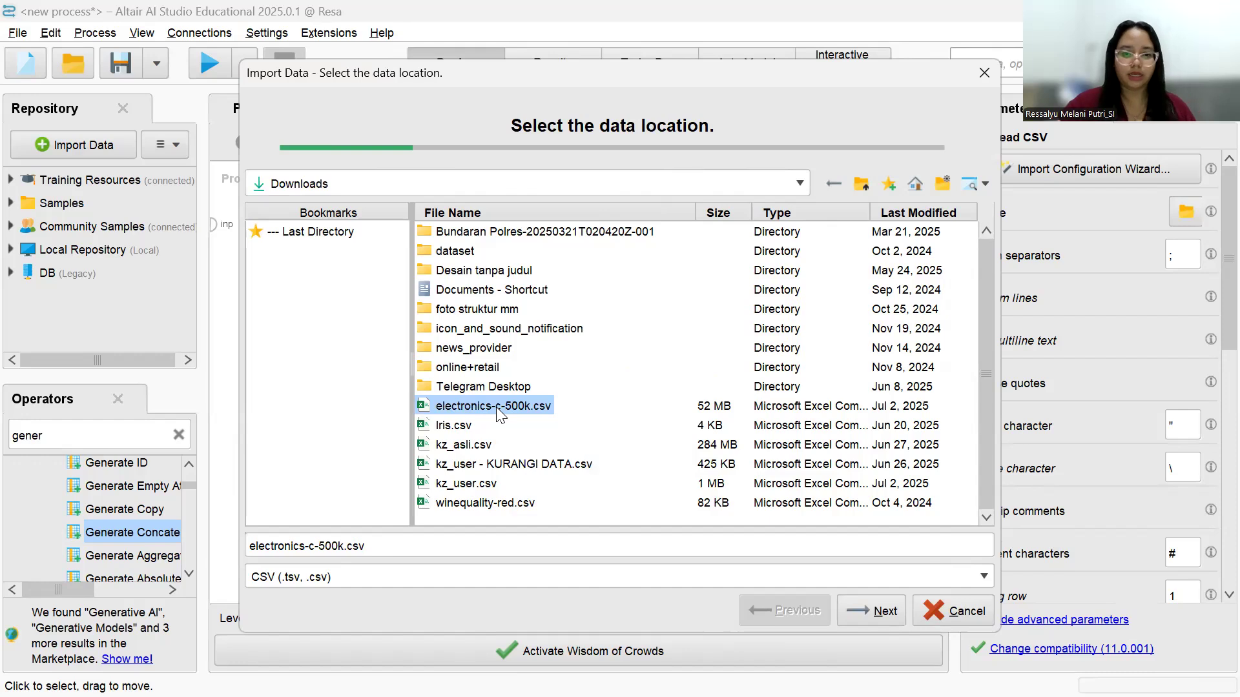
left_click(883, 619)
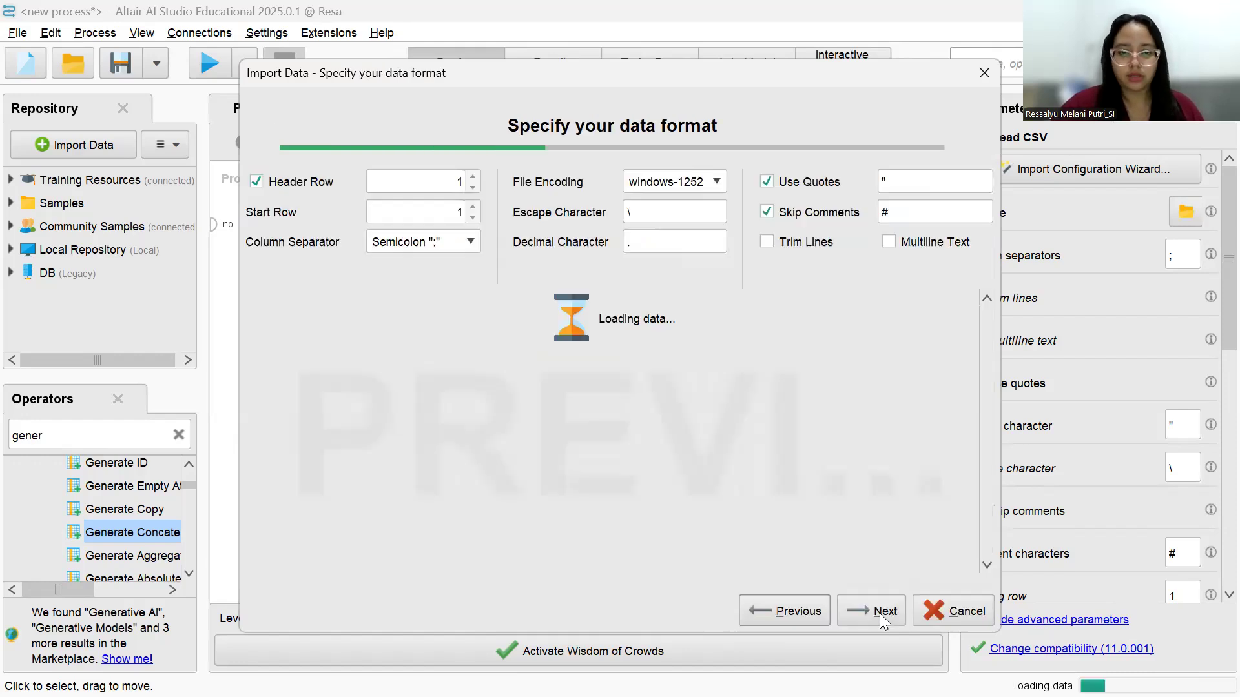
Look over the previewed electronics rows and accept the data format with the semicolon column separator
scroll(589, 457, "down", 20)
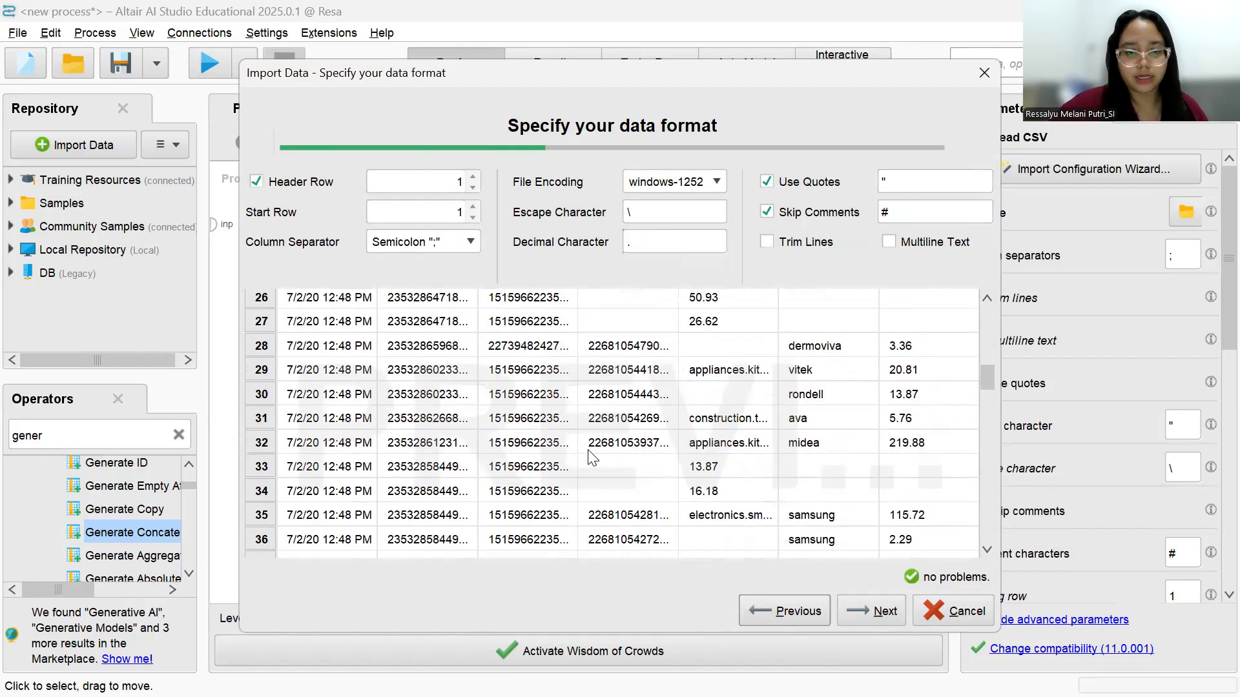
scroll(589, 458, "up", 20)
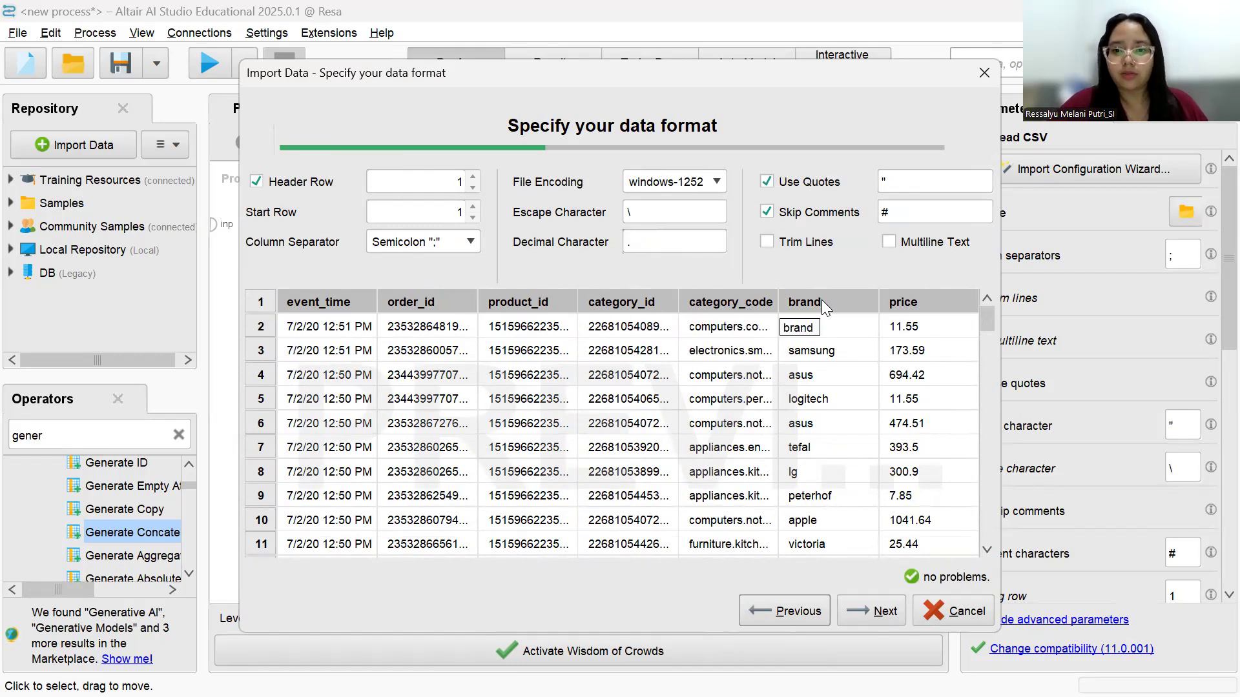
left_click(867, 618)
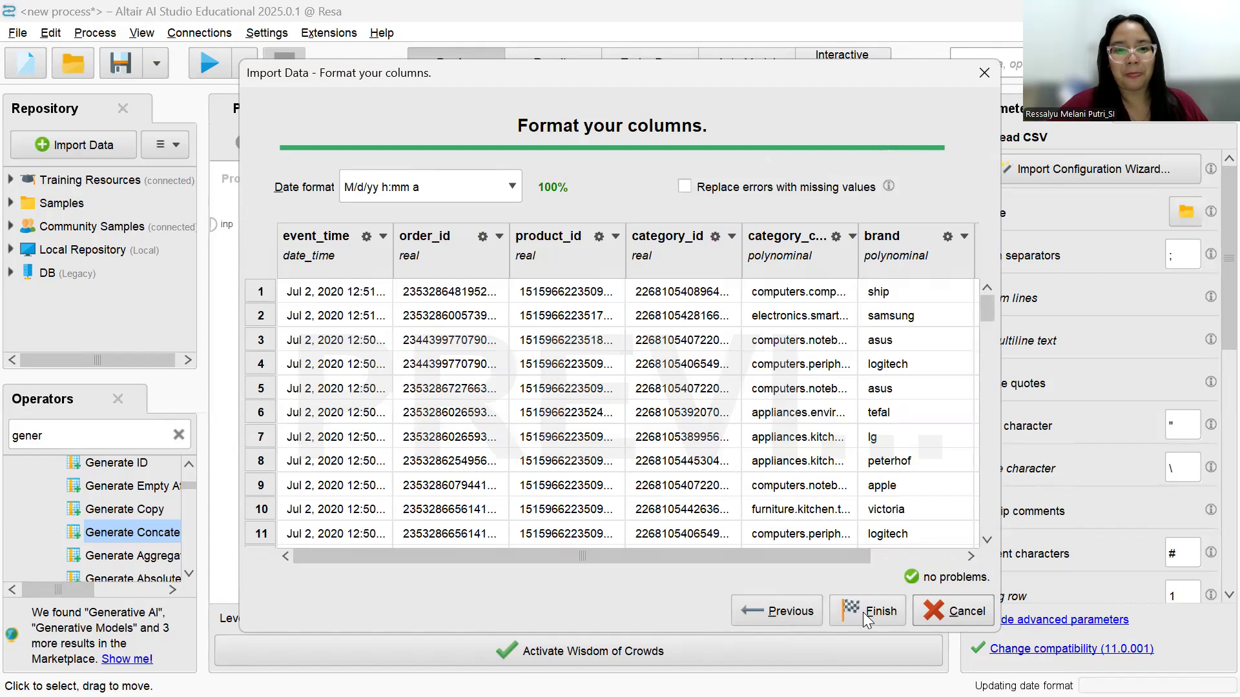
Change the type of the event_time and order_id columns to polynominal
left_click(383, 237)
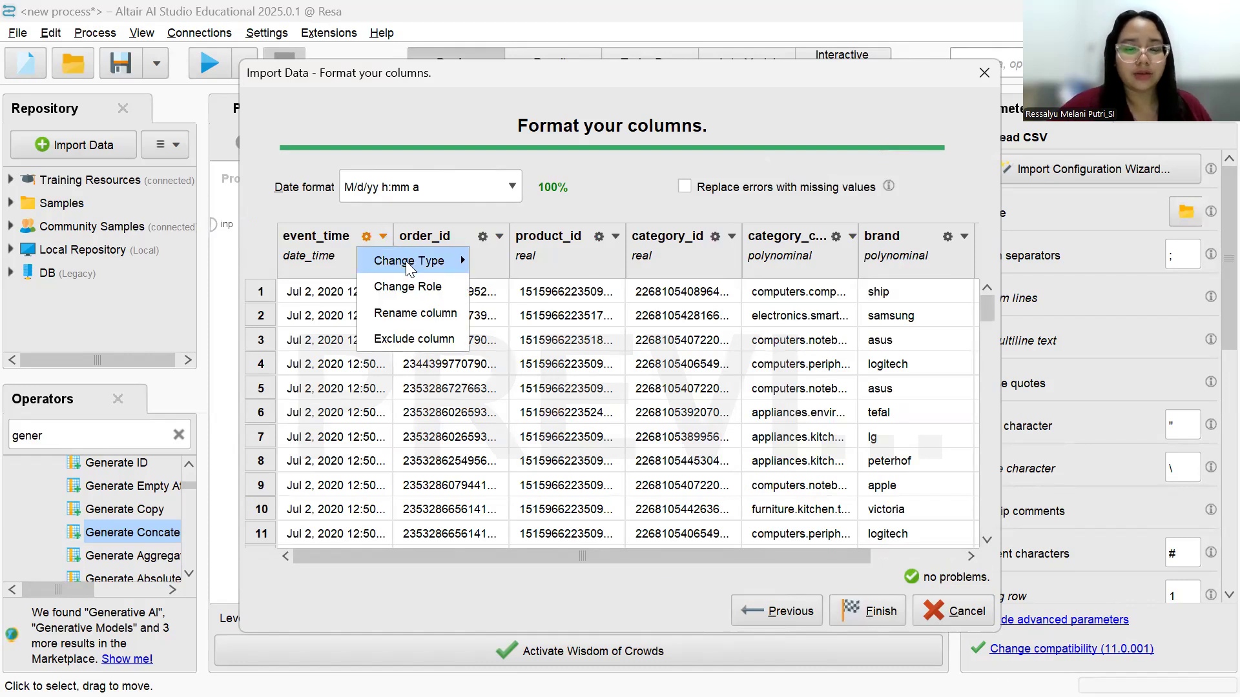
mouse_move(421, 259)
left_click(501, 262)
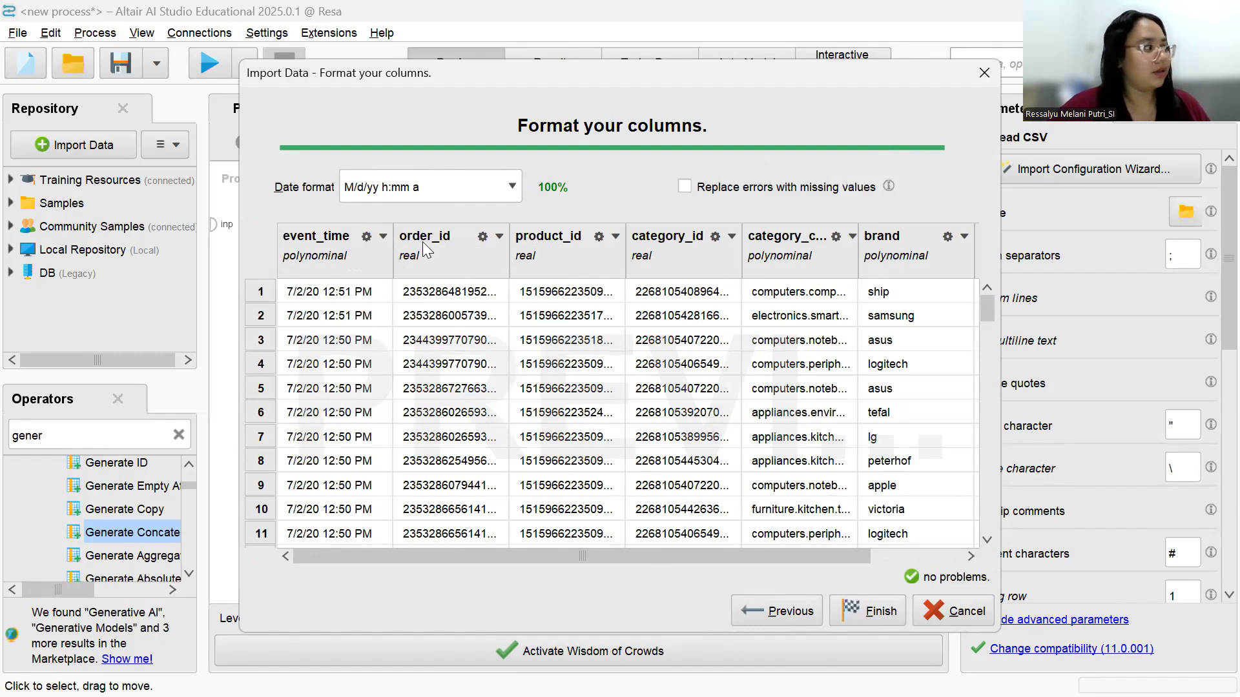
left_click(500, 237)
mouse_move(528, 265)
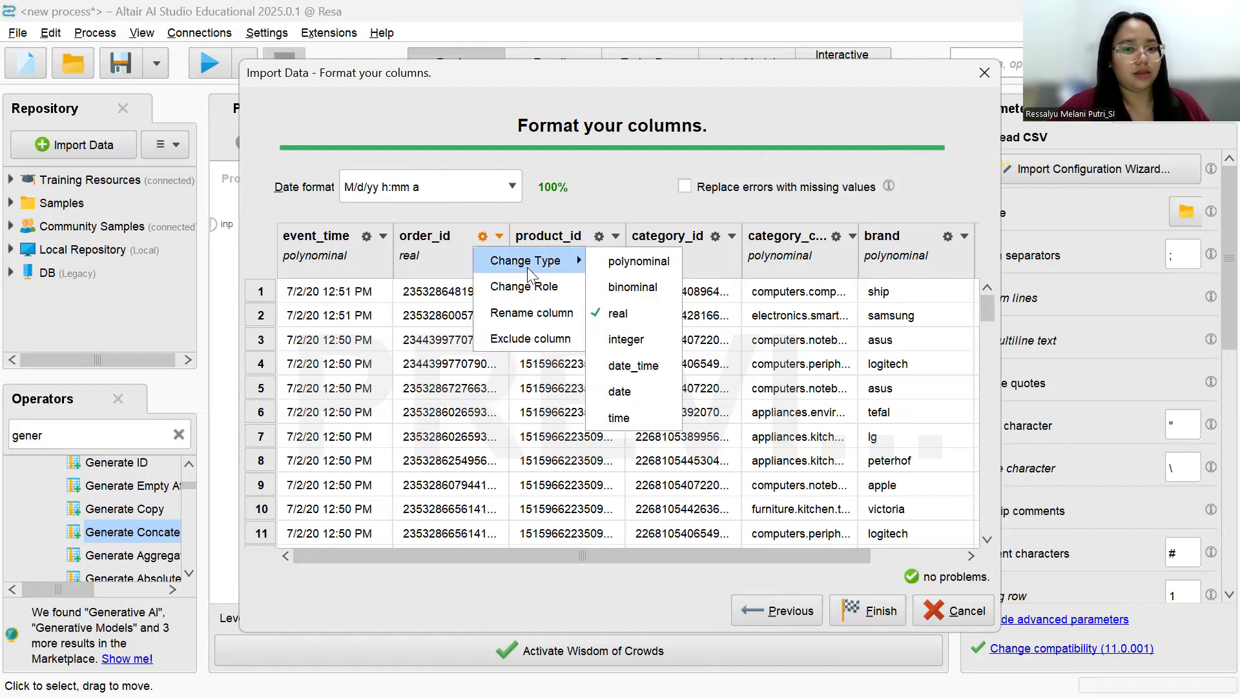
left_click(615, 262)
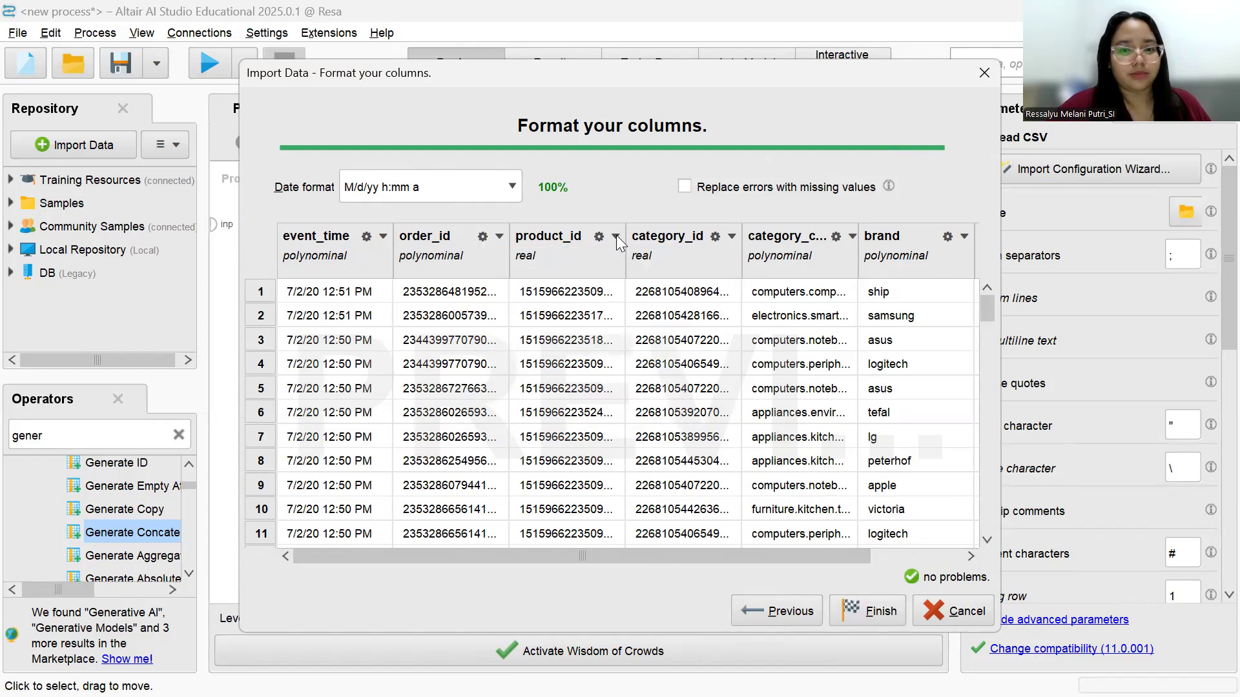
Change the type of the product_id and category_id columns to polynominal, and finish the import
left_click(615, 238)
mouse_move(634, 265)
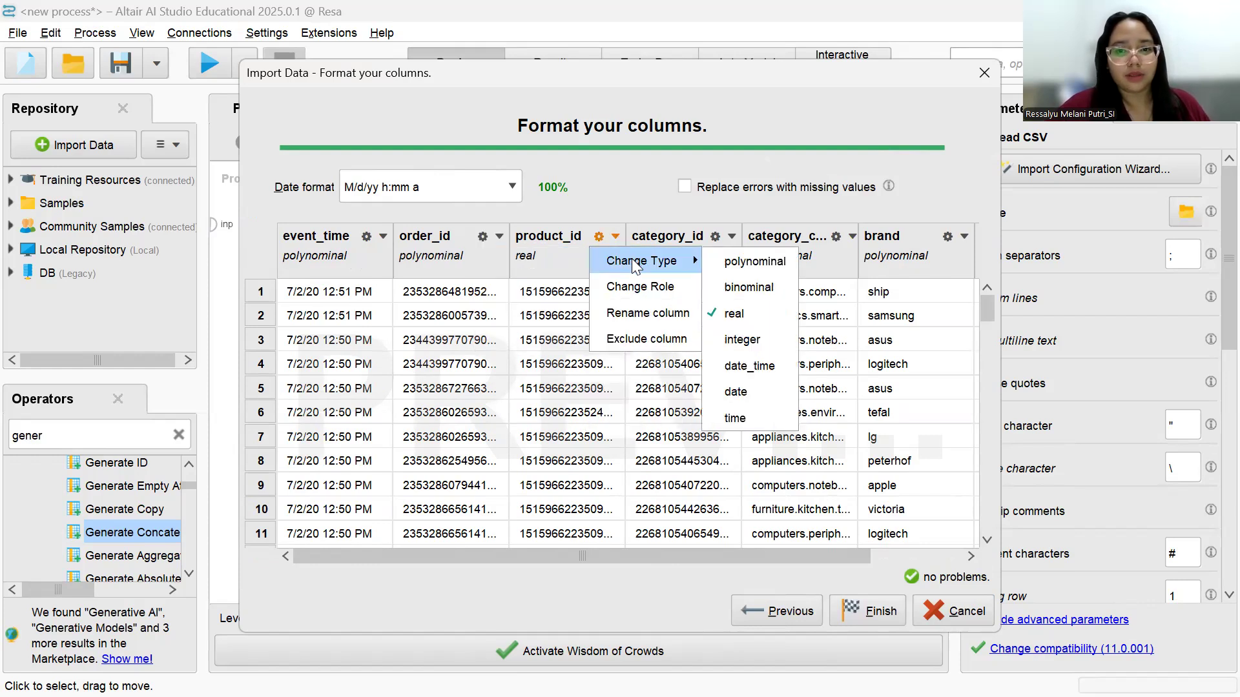
left_click(730, 263)
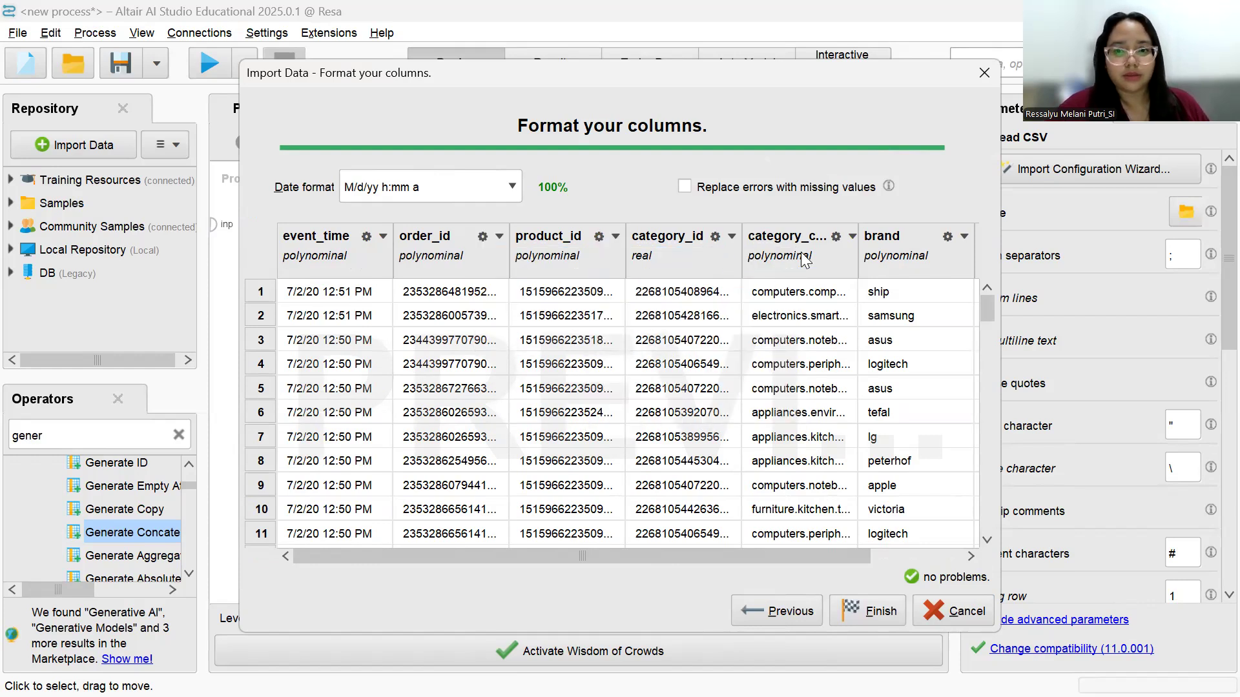
left_click(732, 237)
mouse_move(739, 268)
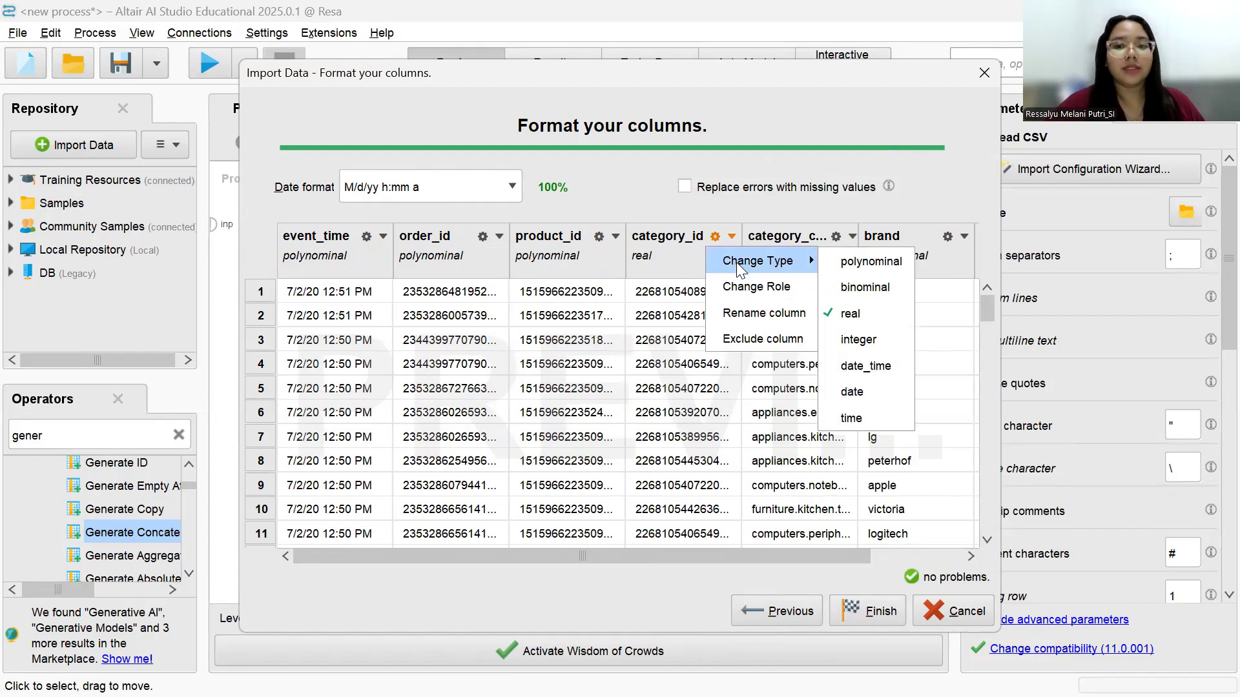
left_click(869, 261)
scroll(741, 402, "down", 10)
scroll(741, 401, "down", 16)
left_click(868, 620)
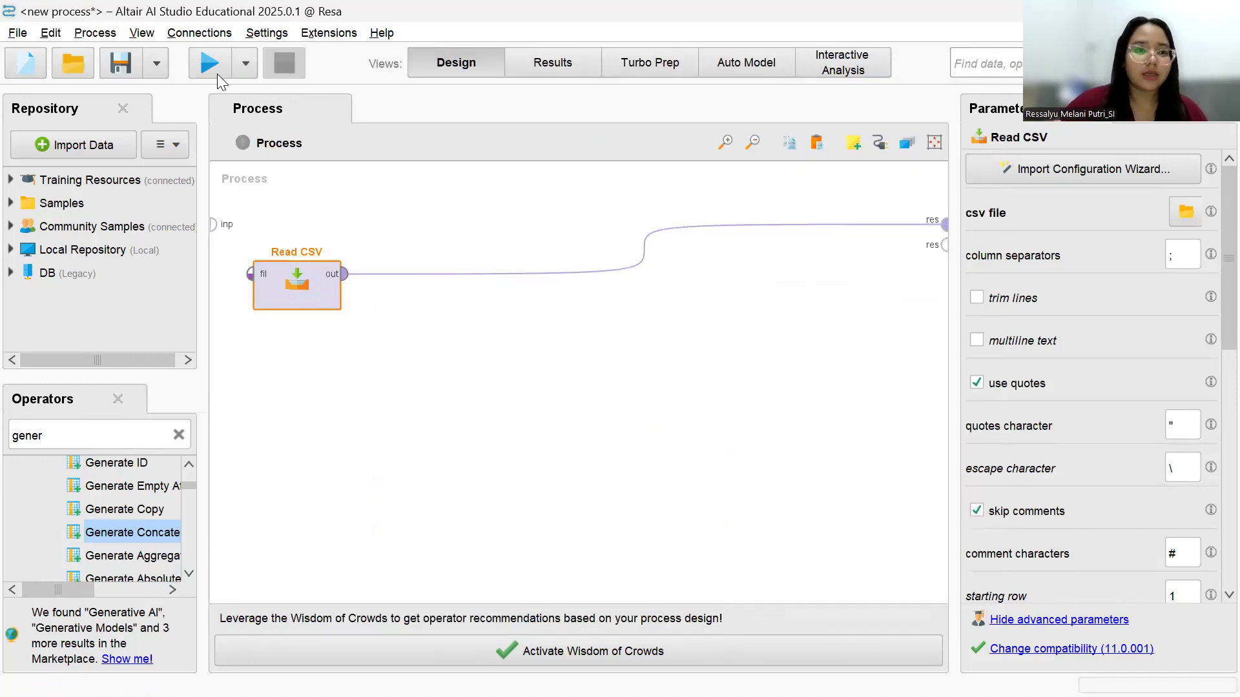
Run the process and look through the imported electronics rows for missing values
left_click(210, 60)
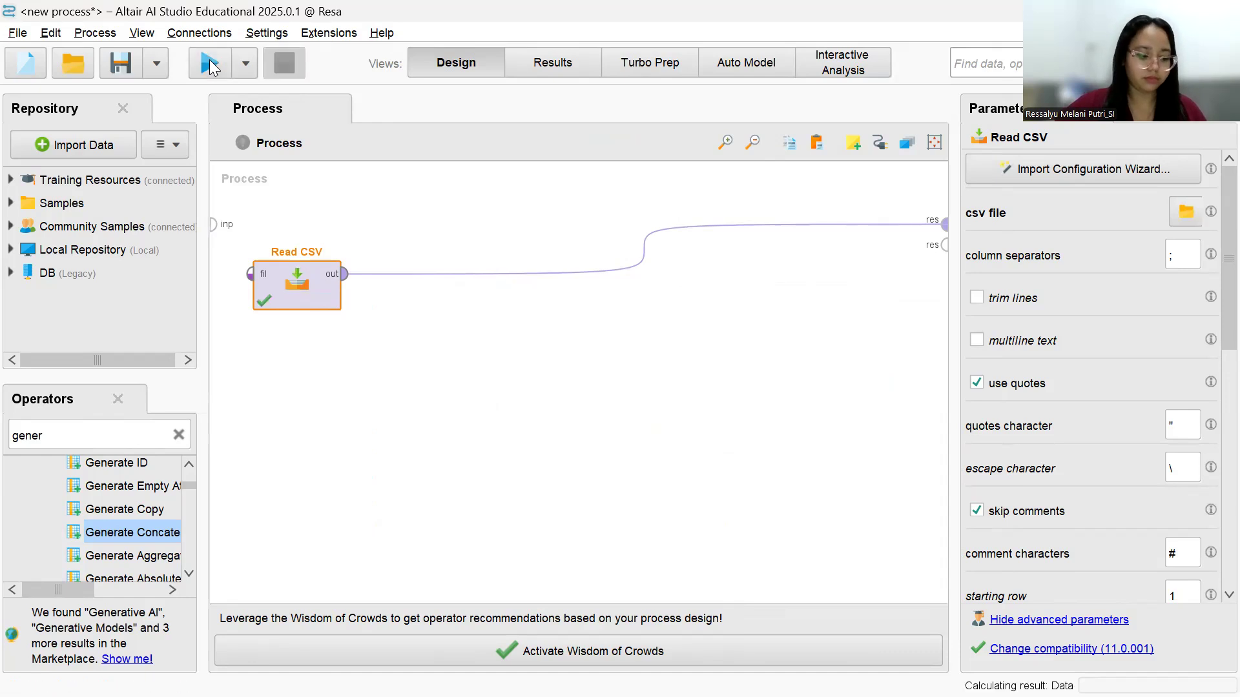
scroll(533, 214, "down", 20)
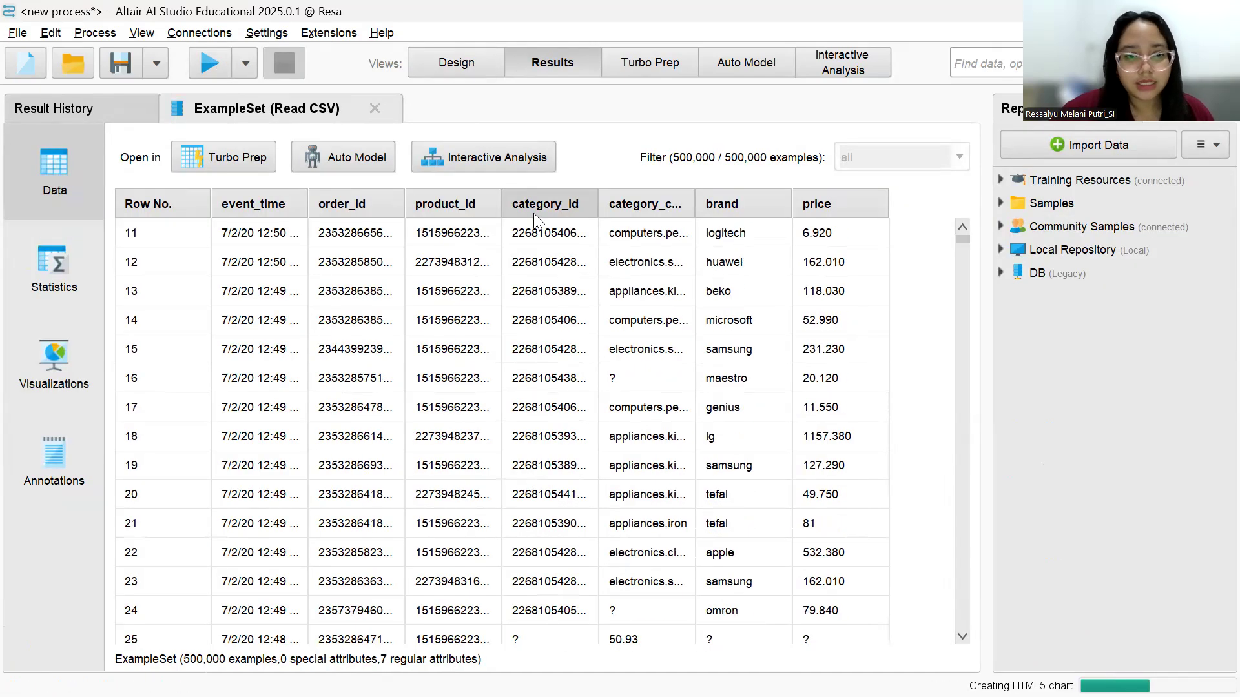
scroll(534, 213, "down", 17)
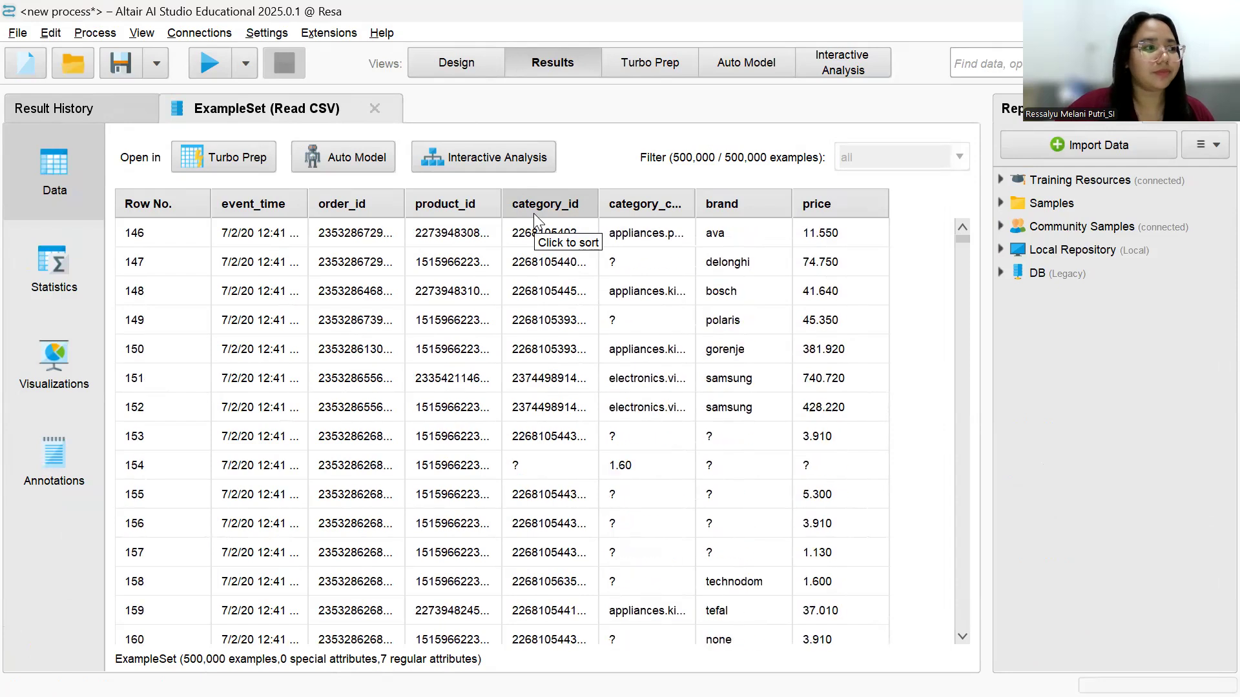
scroll(533, 213, "down", 2)
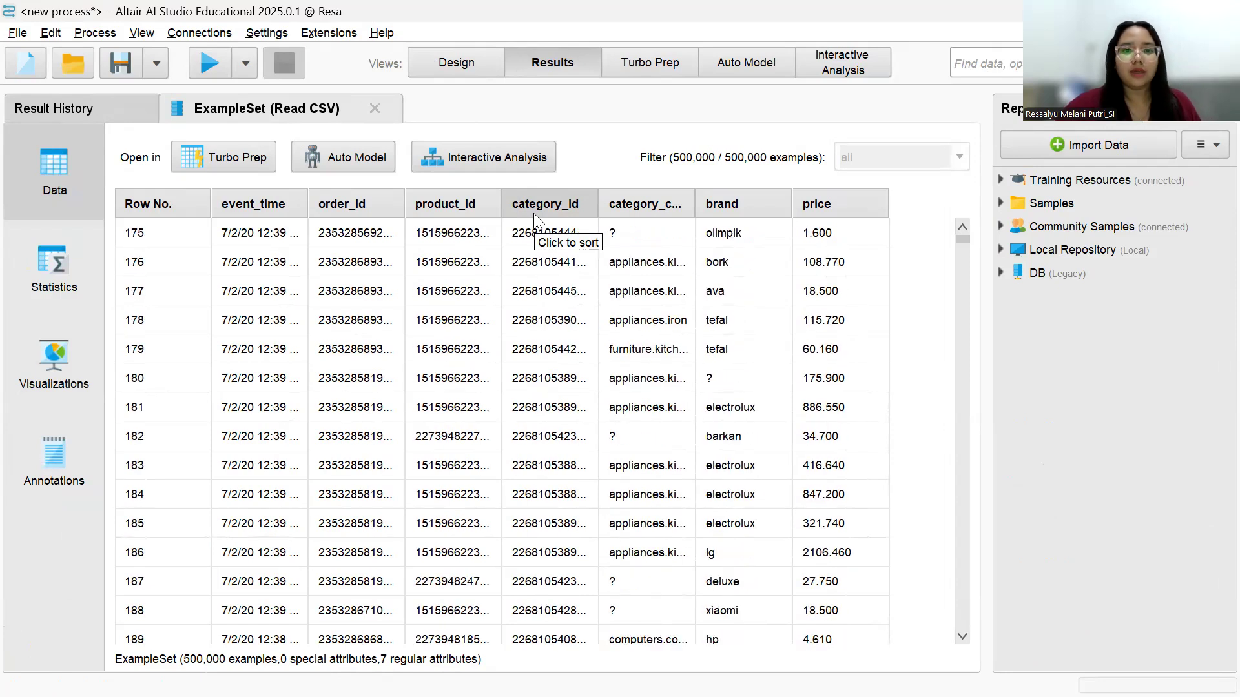
Return to the process design, search the operators for "filter" and add Filter Examples after Read CSV
left_click(478, 52)
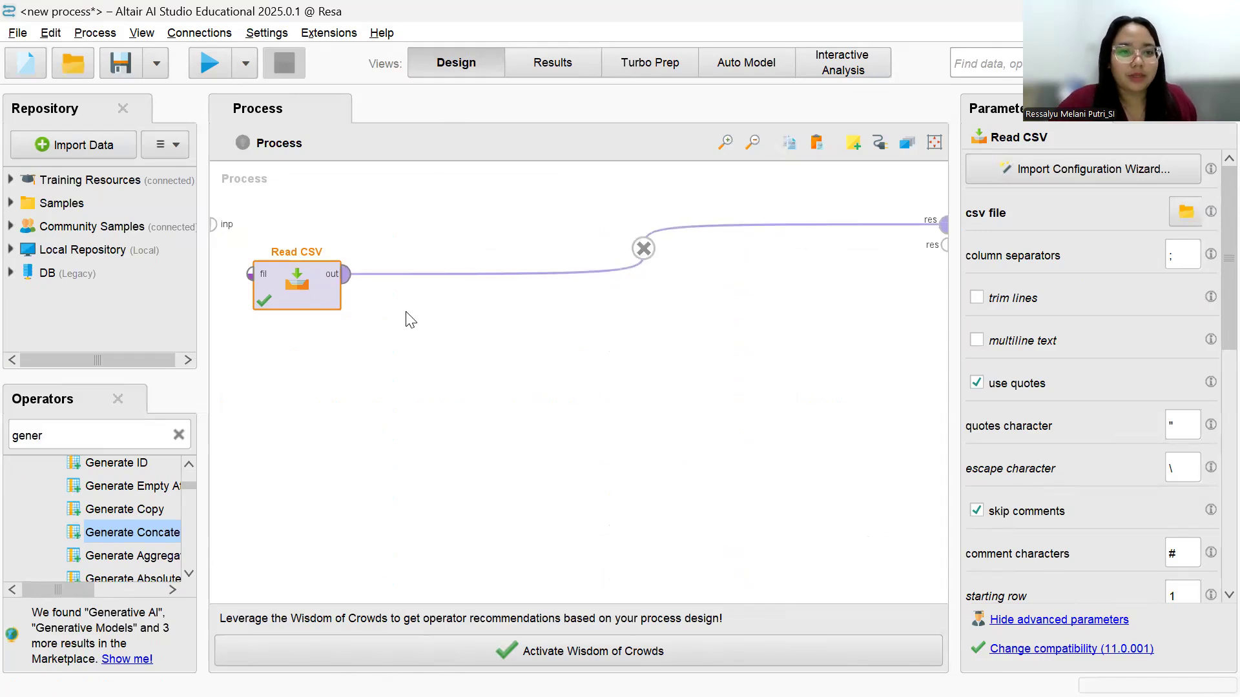
left_click(134, 433)
type("fil")
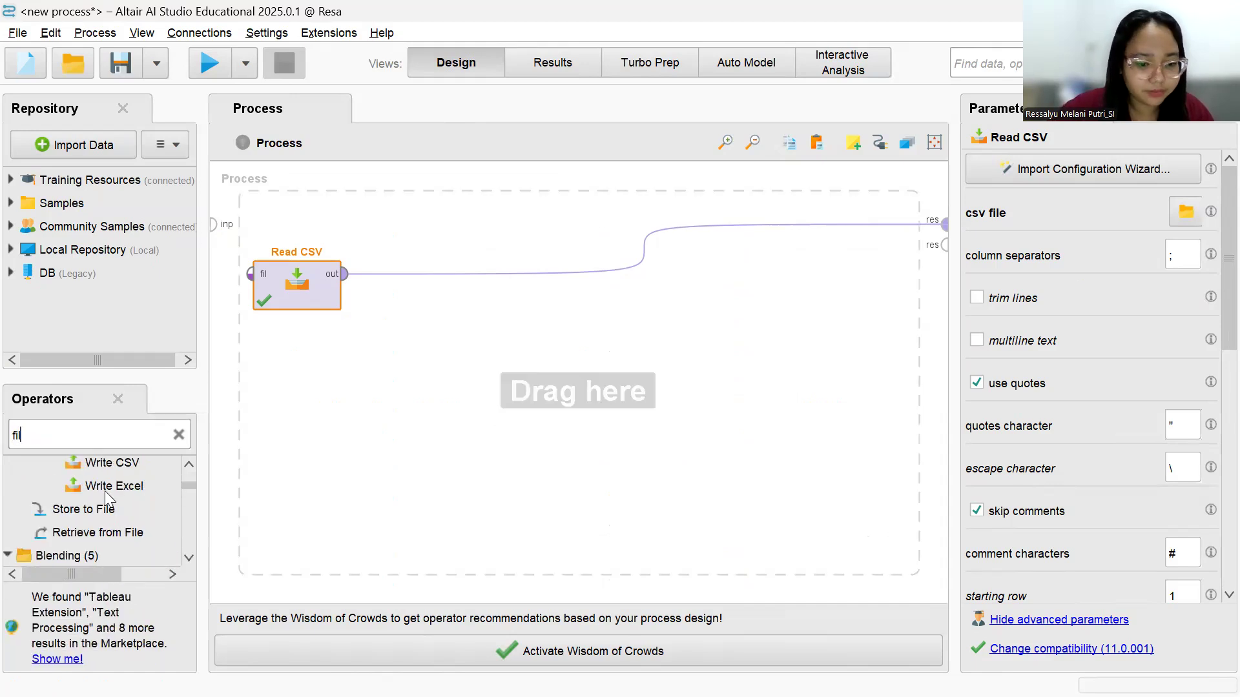
type("ter")
left_click_drag(110, 510, 446, 303)
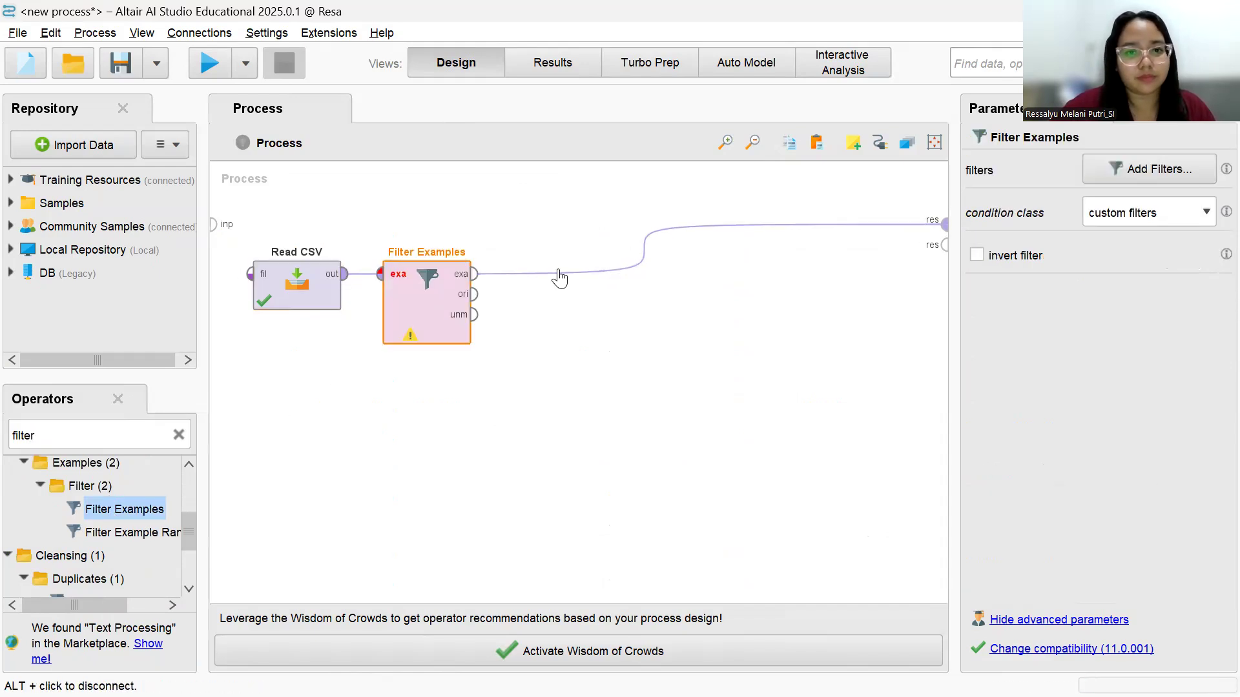
Replace Read CSV's direct result connection with one to Filter Examples, and set the filter's condition class to no missing attributes
left_click(647, 254, "alt")
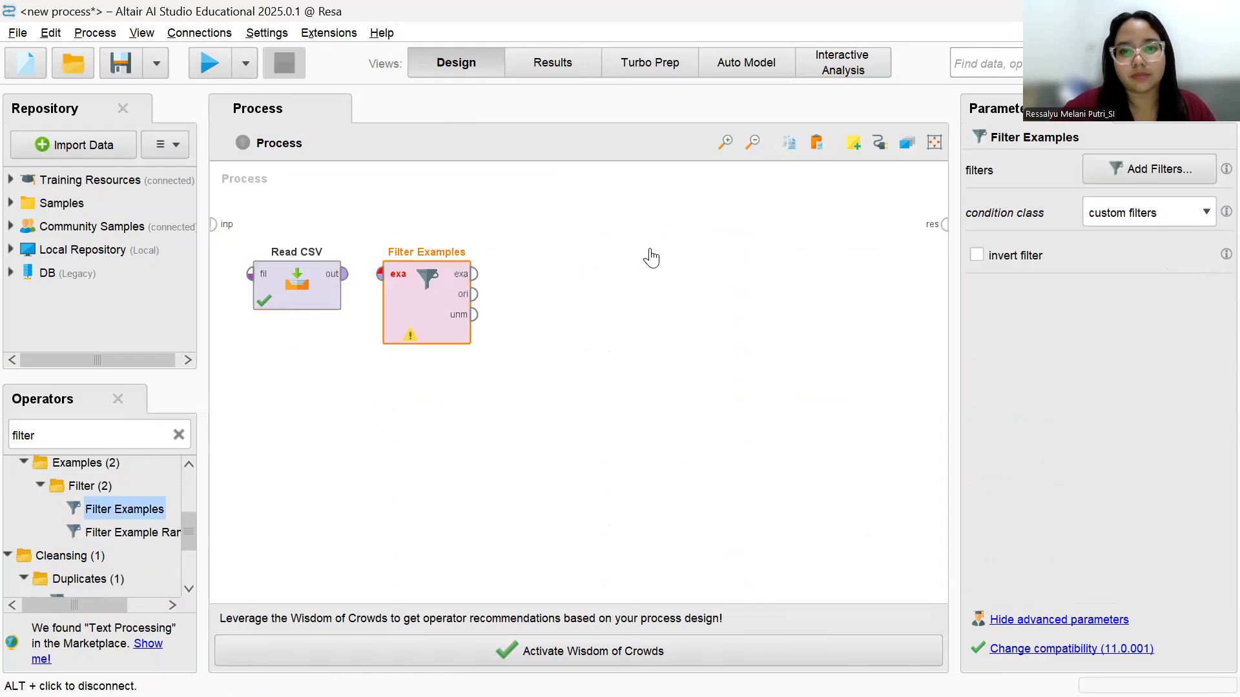
left_click(346, 273)
left_click(385, 277)
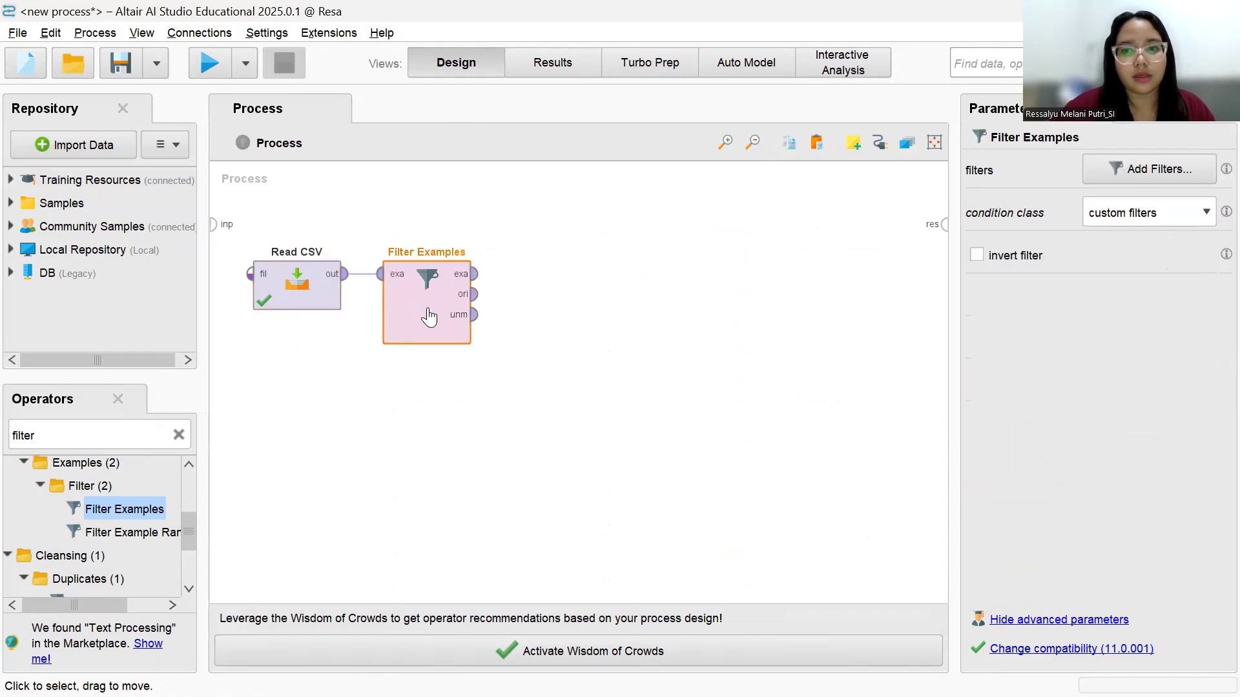
left_click(1164, 219)
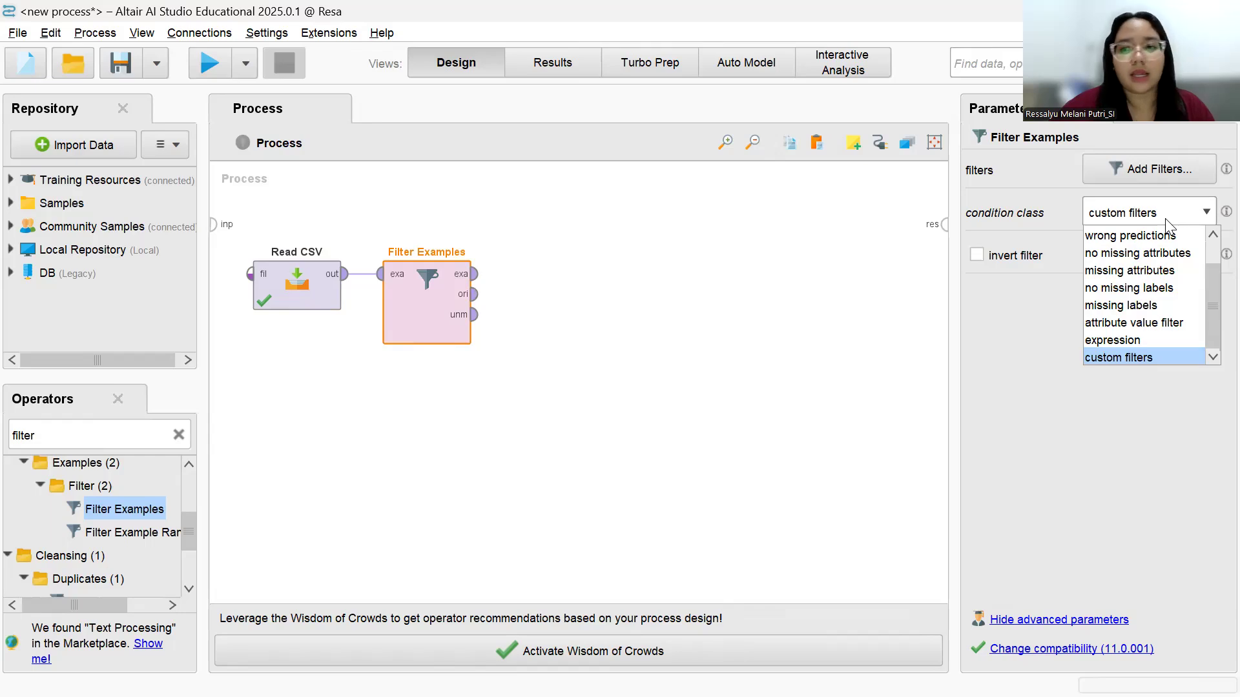
left_click(1156, 254)
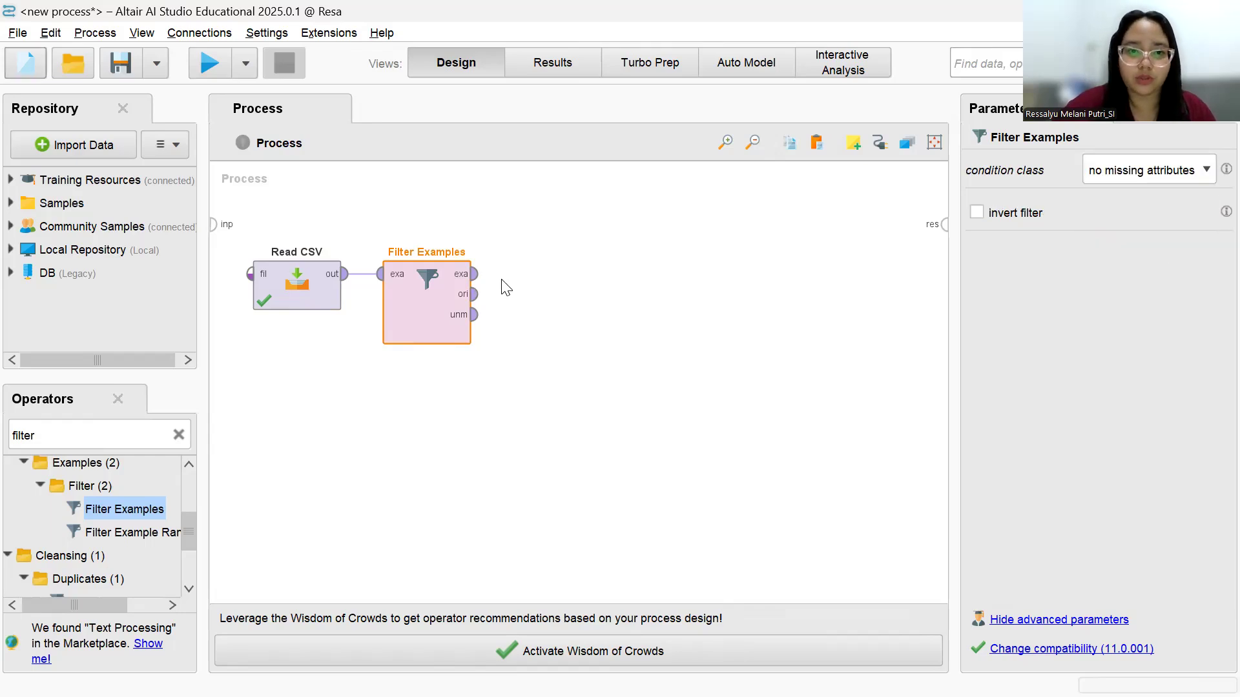
Connect the example set output of Filter Examples to the process result, and run the process
left_click(475, 274)
left_click(944, 224)
left_click(206, 65)
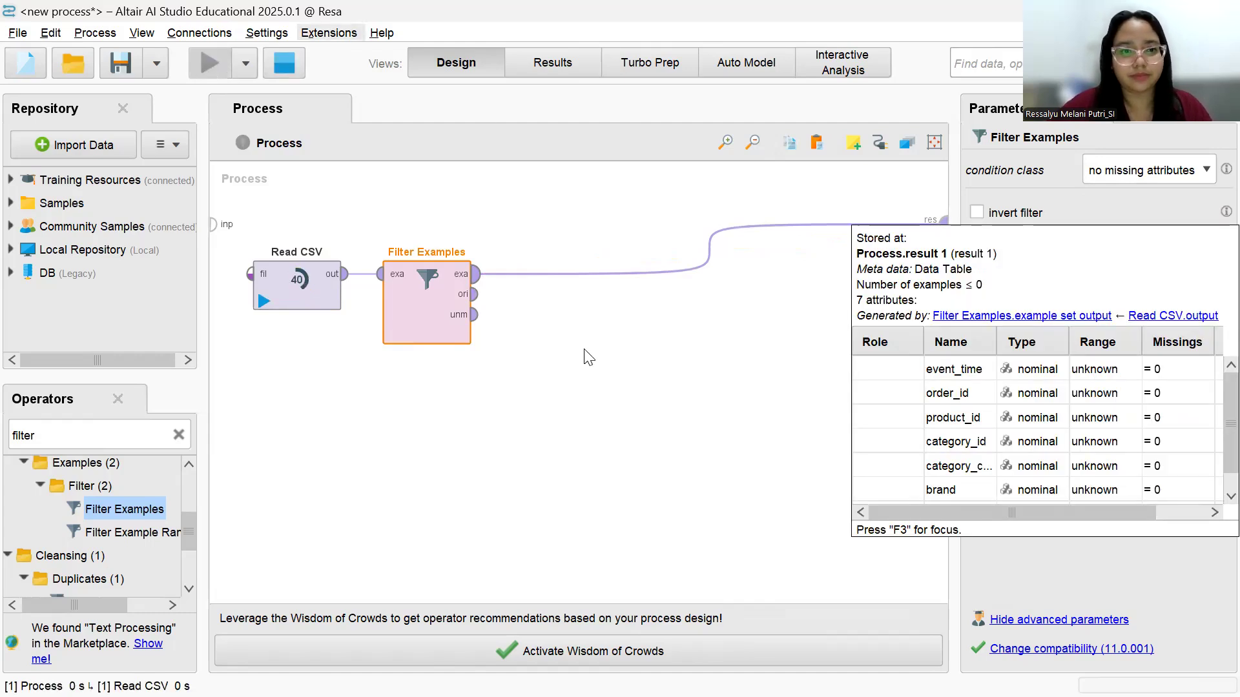
Look through the filtered electronics rows to check that no attribute values are missing
scroll(588, 355, "down", 14)
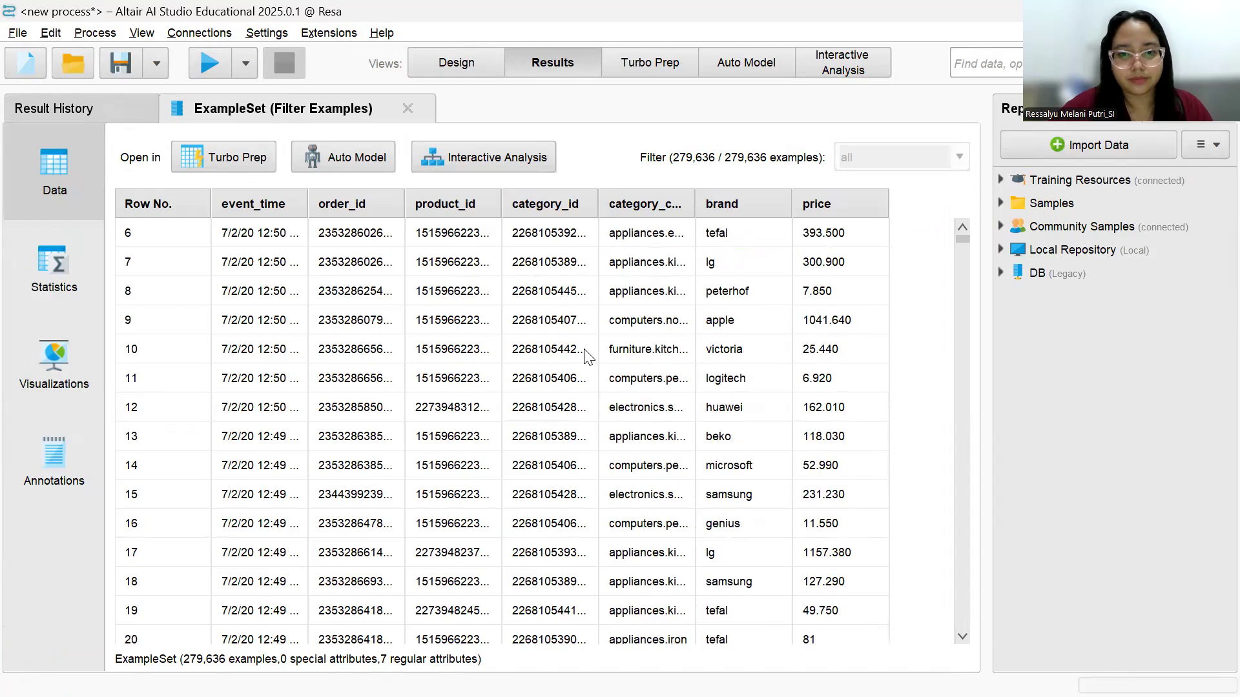
scroll(587, 355, "down", 20)
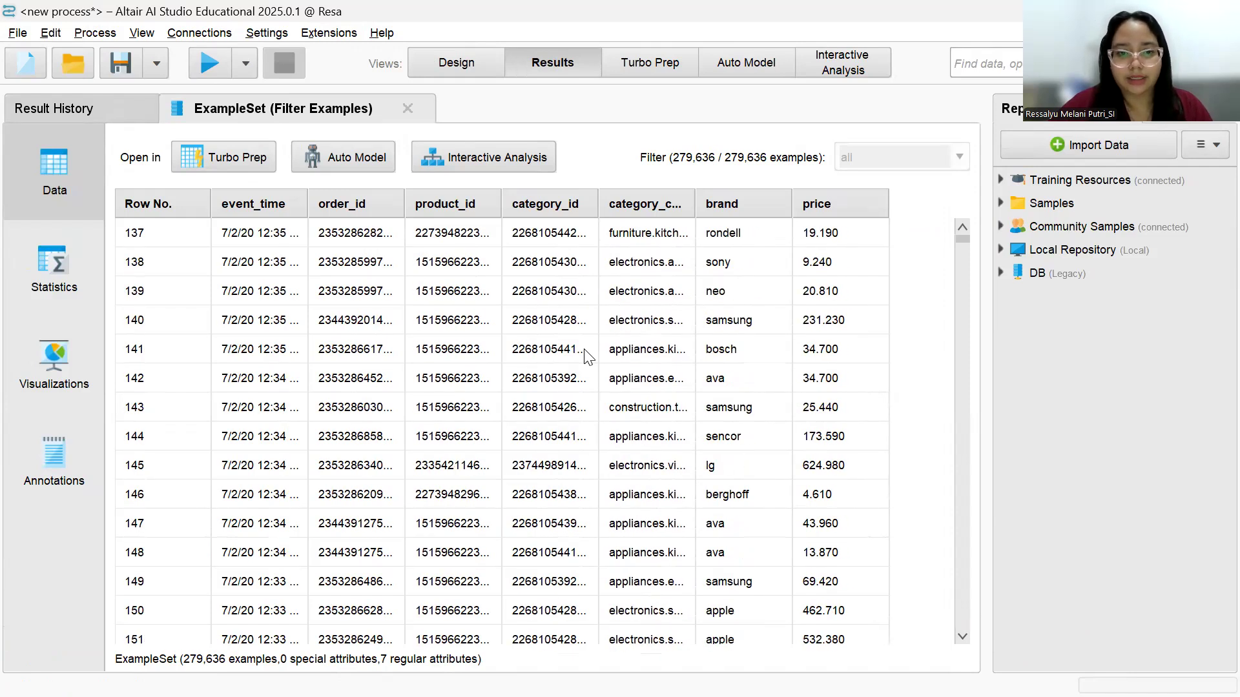
scroll(588, 356, "down", 20)
scroll(587, 355, "down", 16)
scroll(587, 356, "up", 20)
scroll(587, 355, "up", 20)
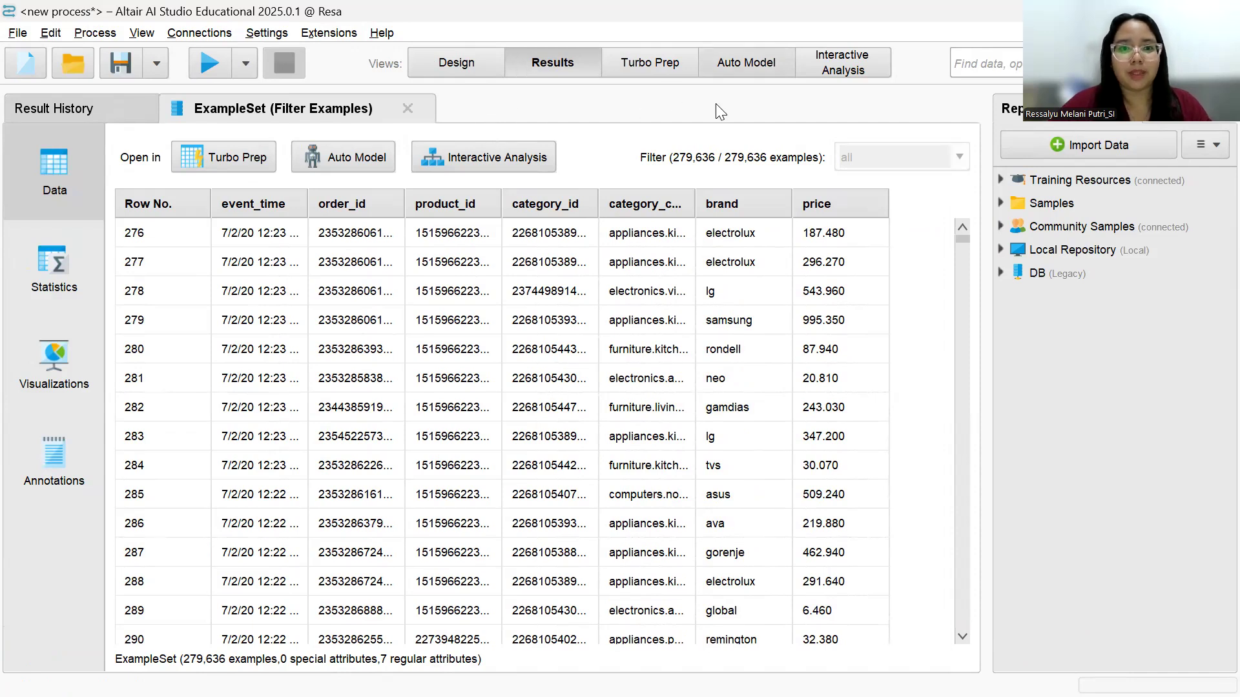
Return to the process design and add a second Filter Examples operator after the first one
left_click(472, 62)
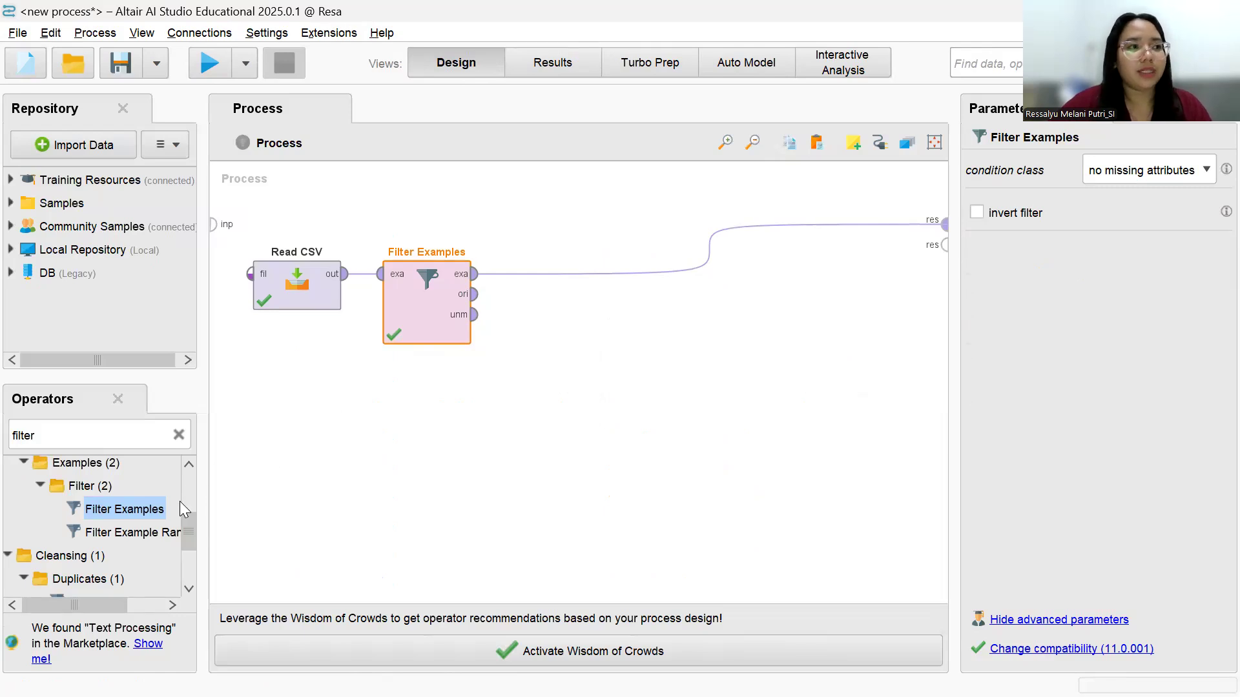
left_click_drag(179, 503, 107, 594)
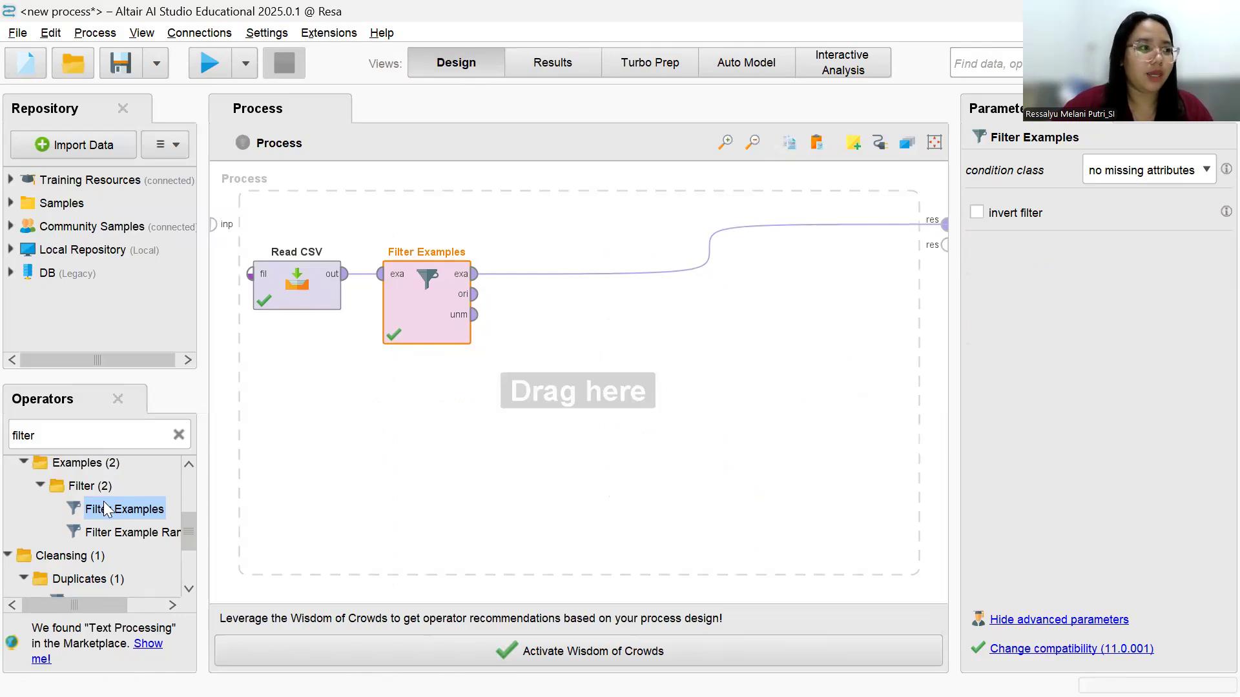
left_click_drag(102, 486, 89, 442)
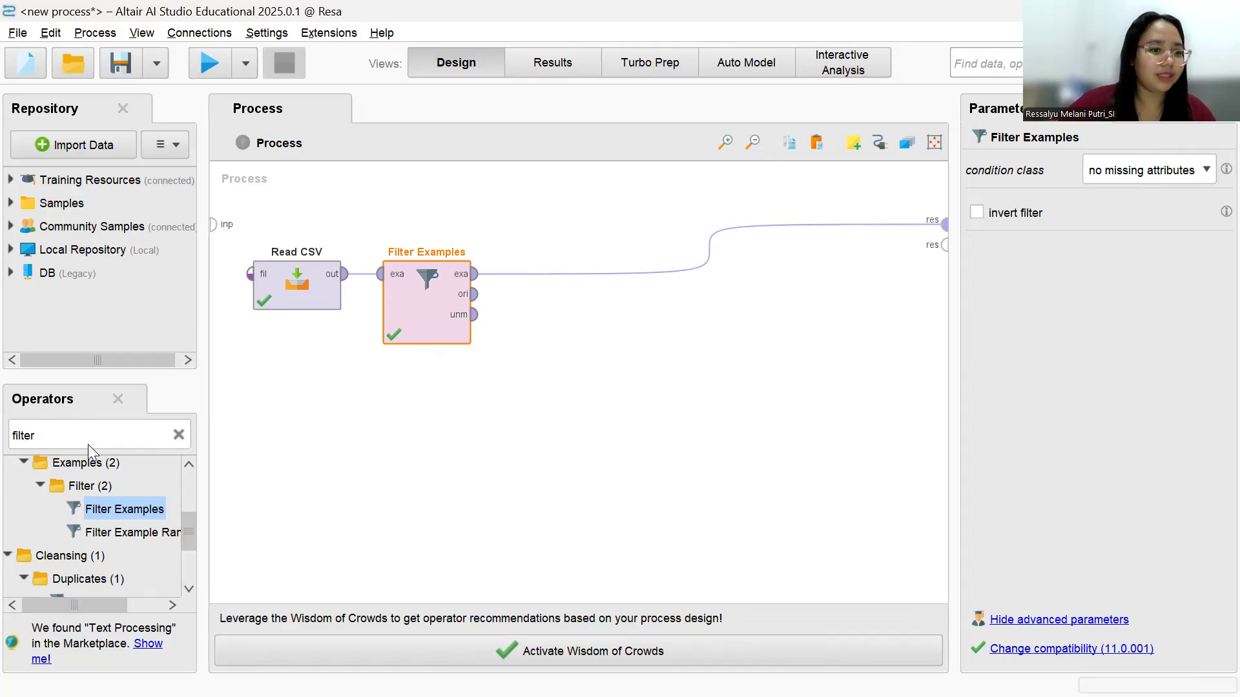
left_click_drag(108, 532, 649, 342)
Disconnect the first Filter Examples from the process result and connect its example set output to Filter Examples (2)
left_click(708, 252, "alt")
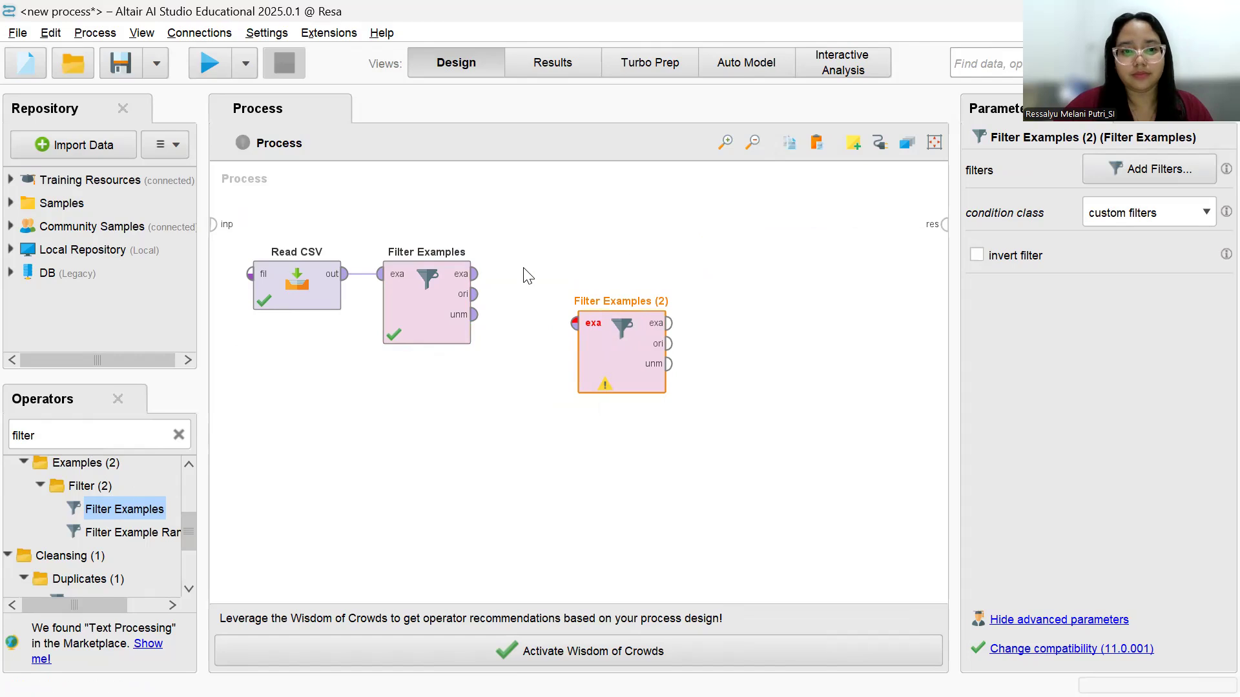
left_click(475, 274)
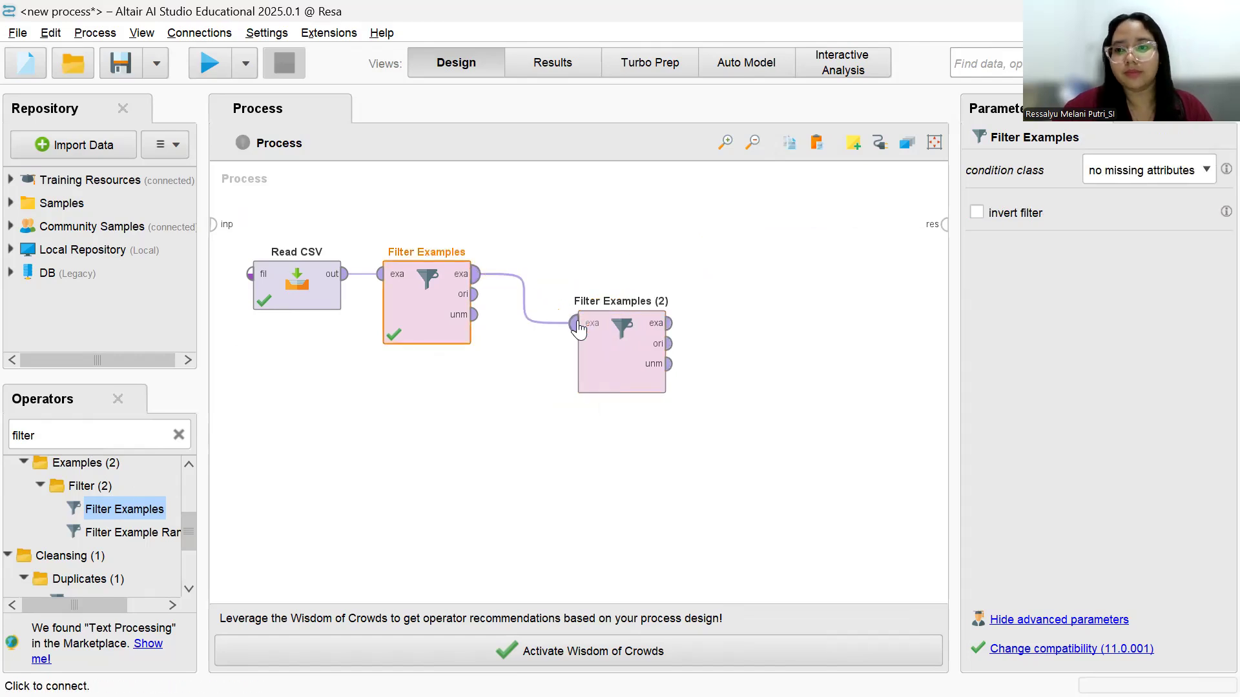
left_click(575, 325)
Change the first Filter Examples operator's condition class to custom filters
left_click(1139, 170)
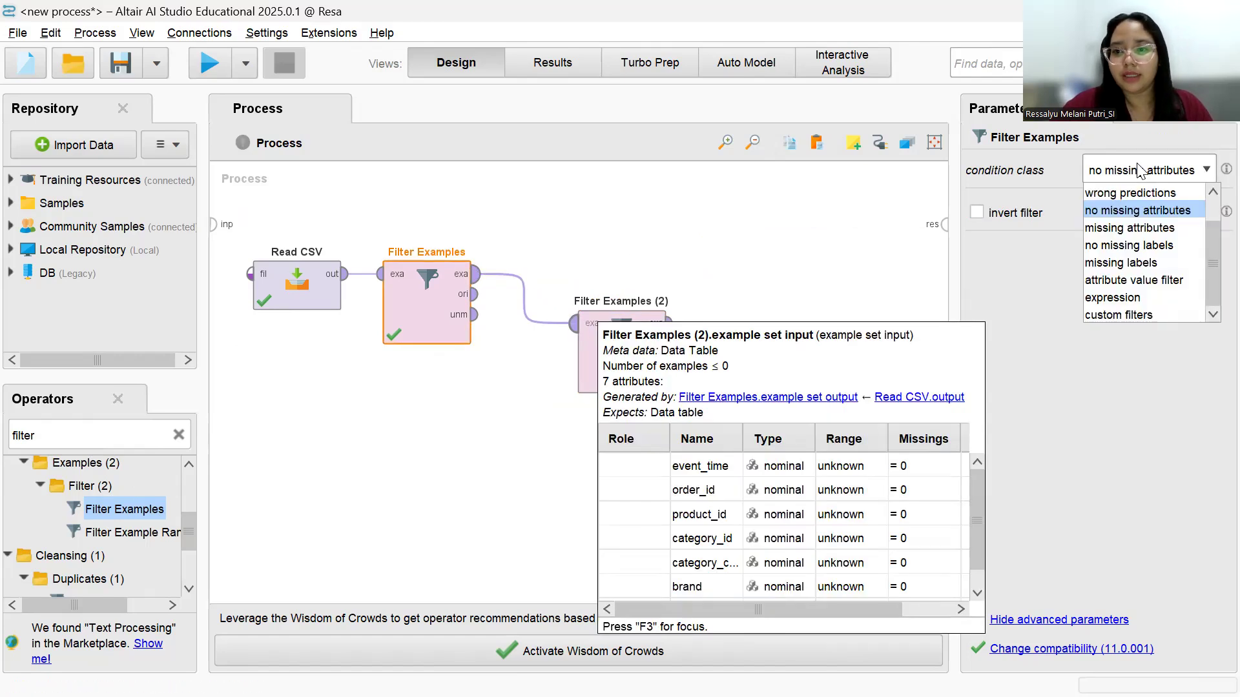
left_click(1140, 169)
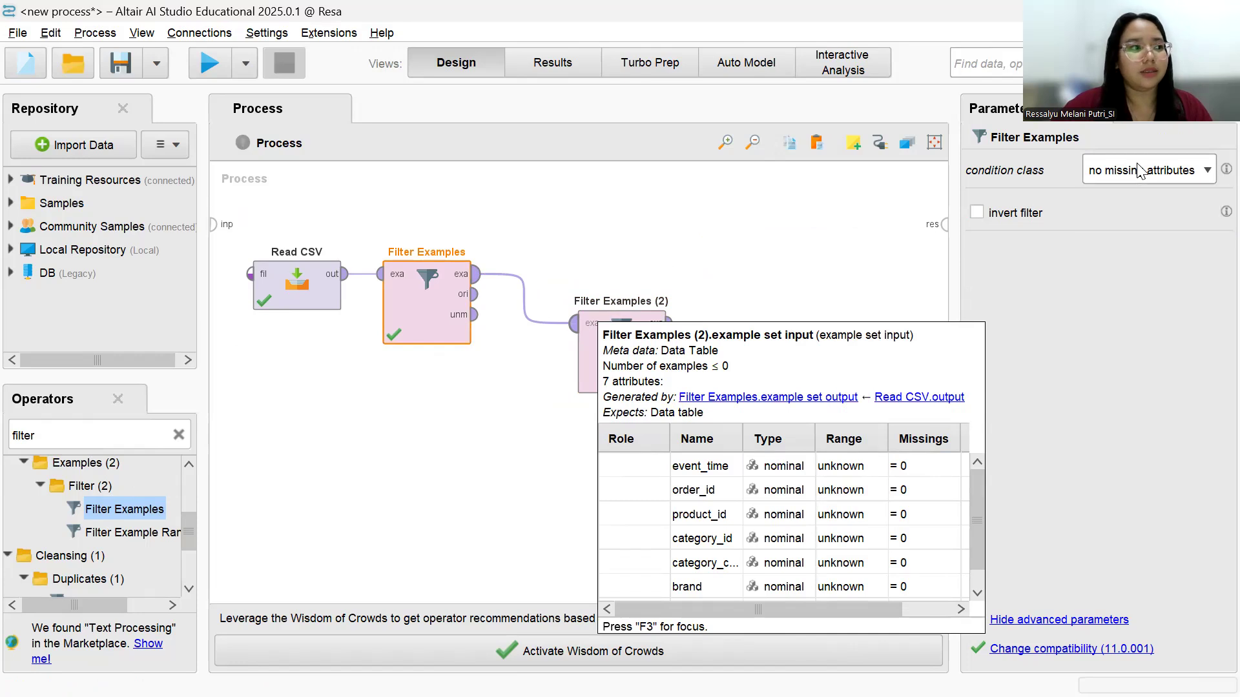
left_click(1140, 169)
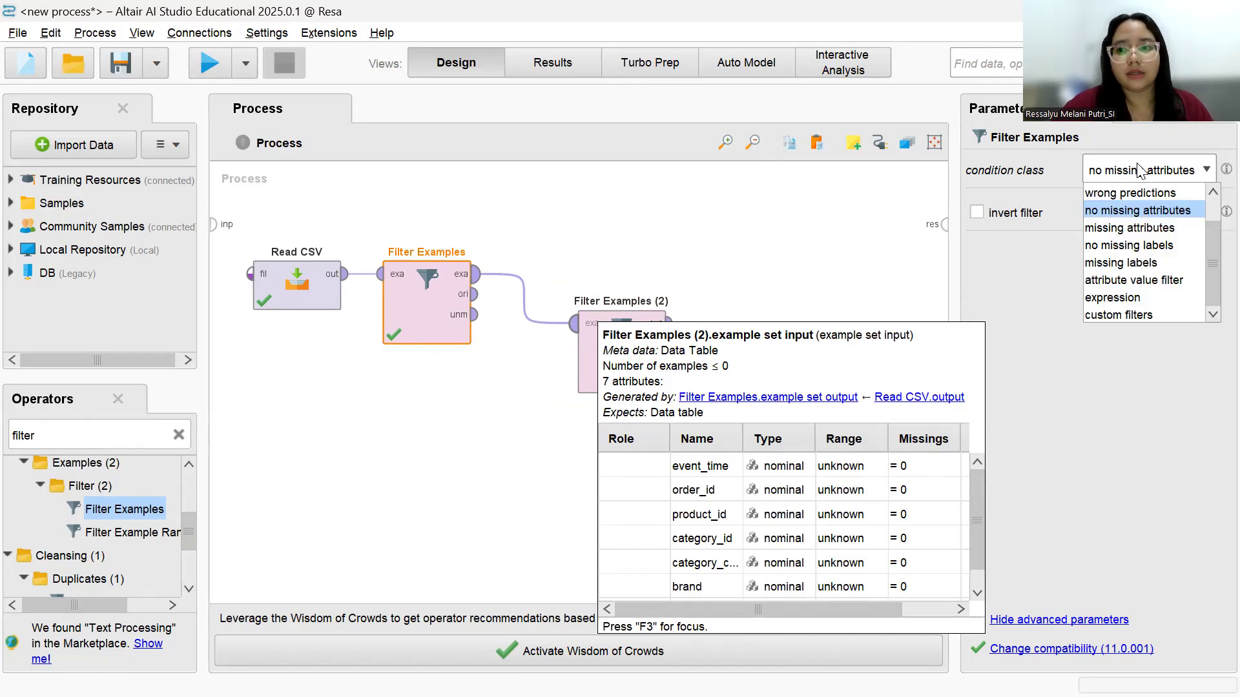
left_click(1124, 315)
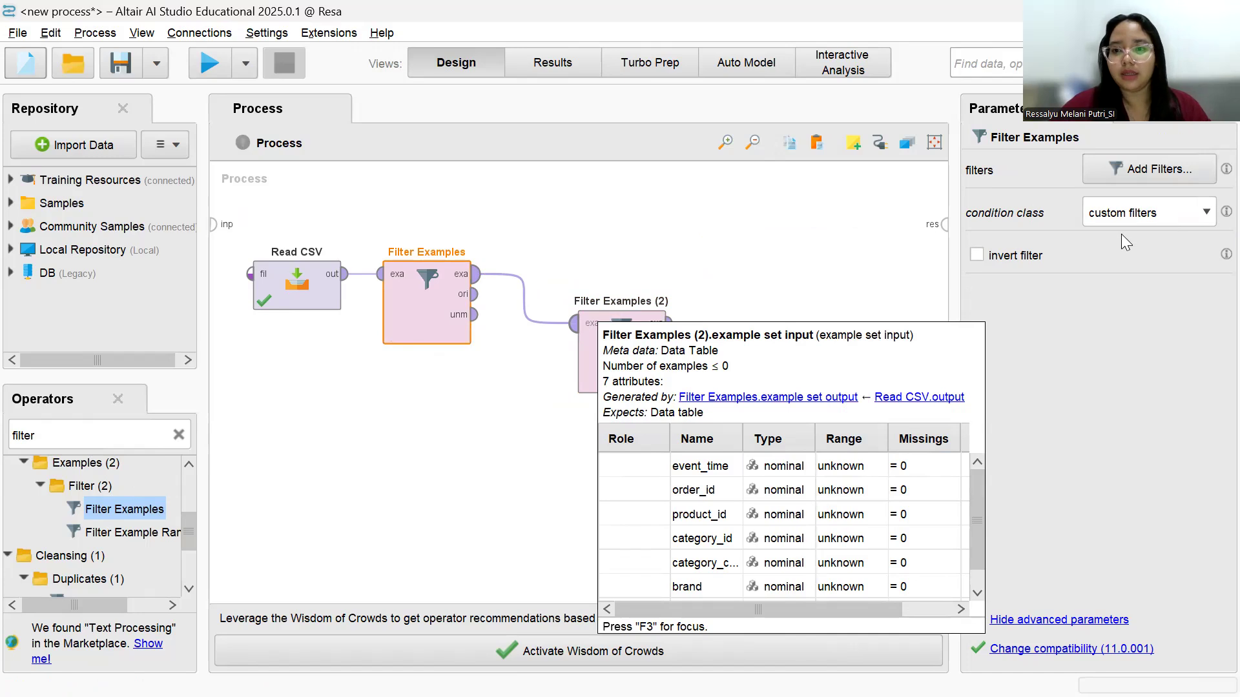
left_click(1154, 215)
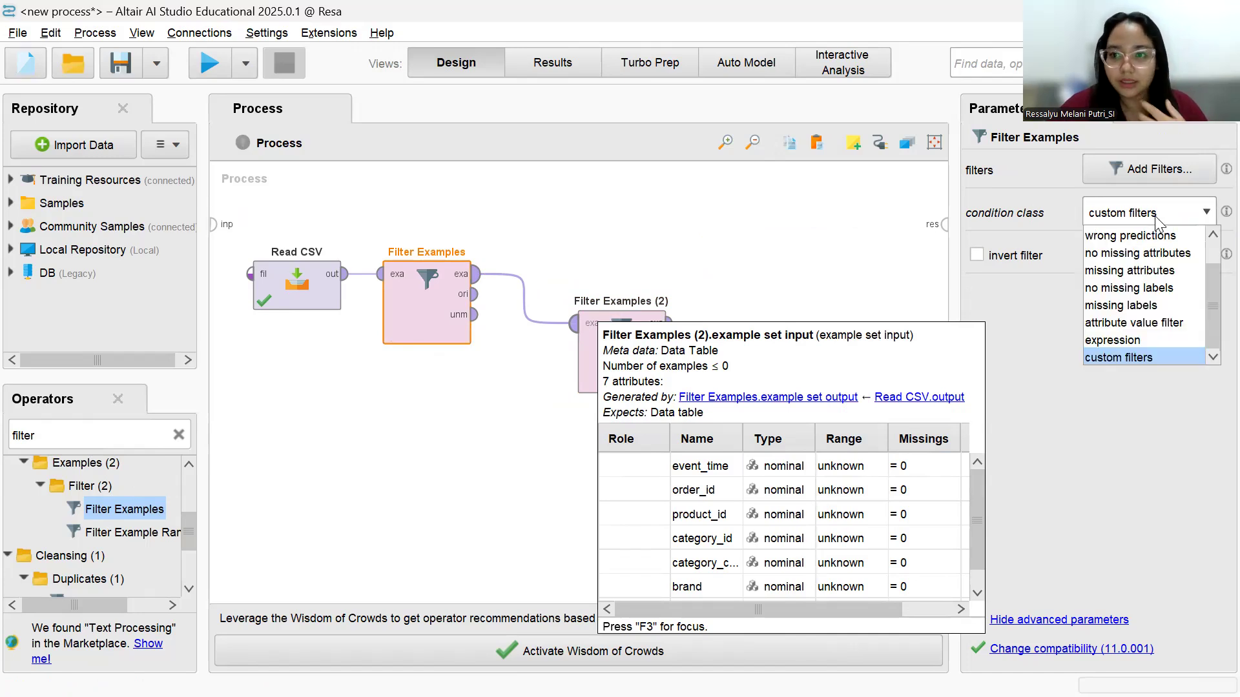
left_click(1155, 215)
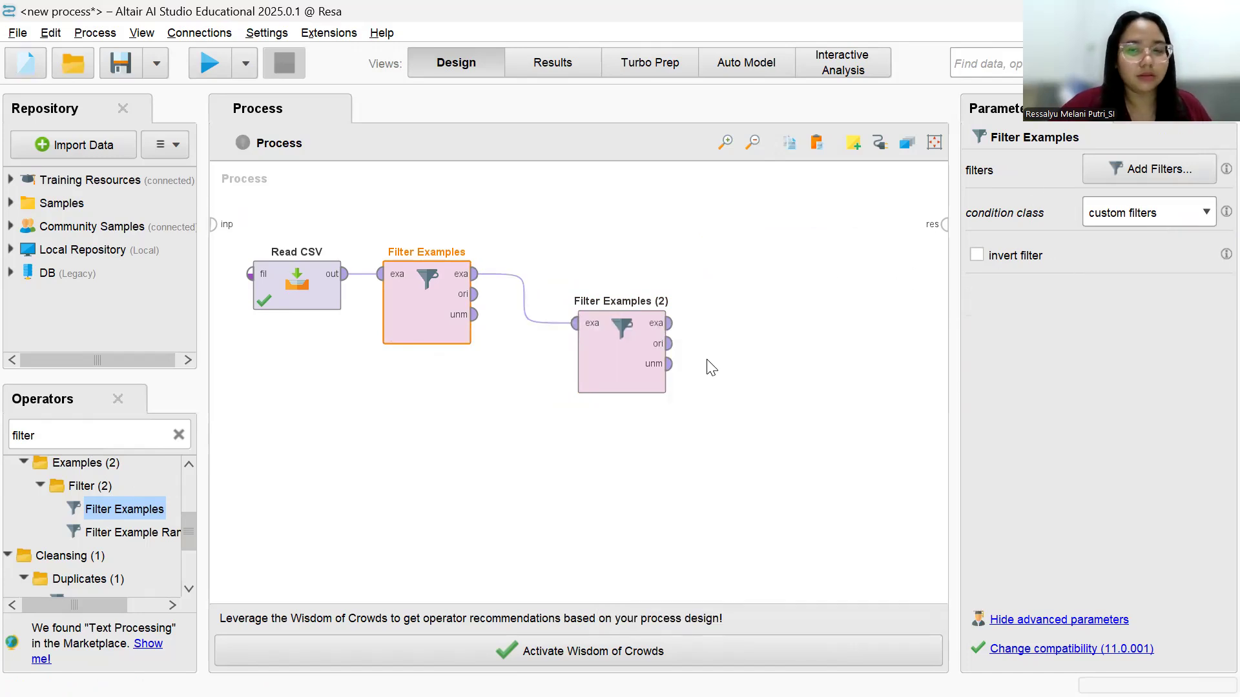
Open the first Filter Examples operator's filter list and define a filter where brand equals samsung
left_click(1145, 179)
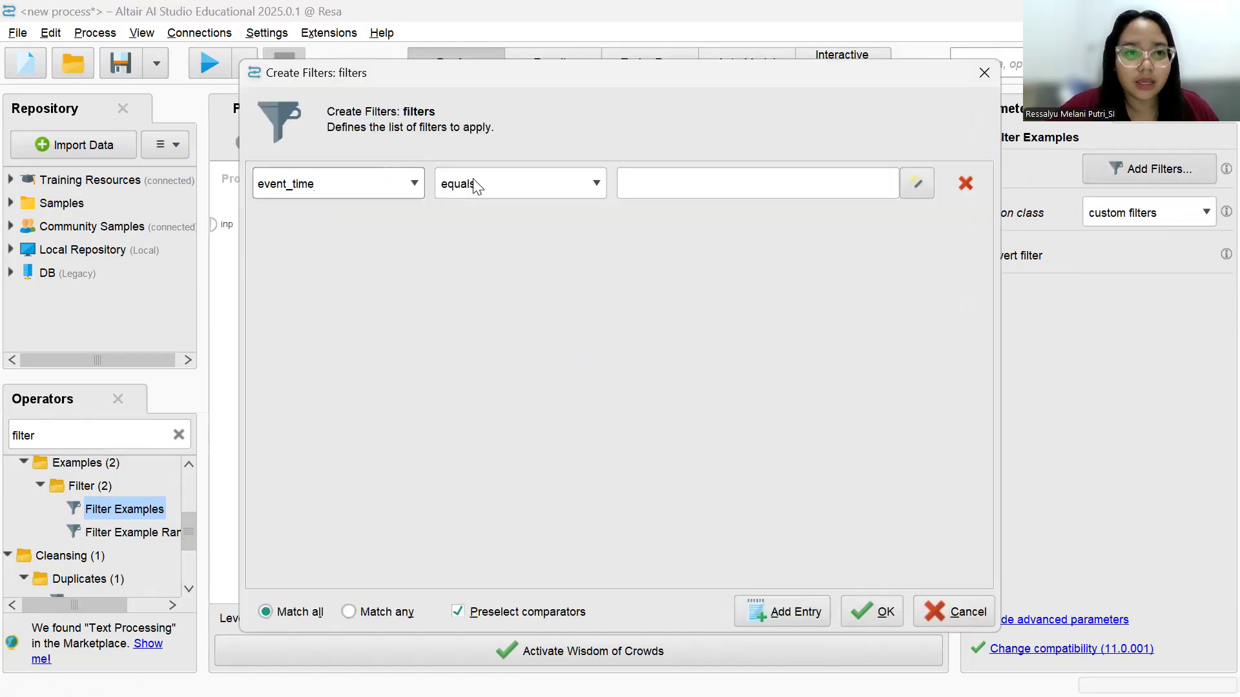
left_click(414, 181)
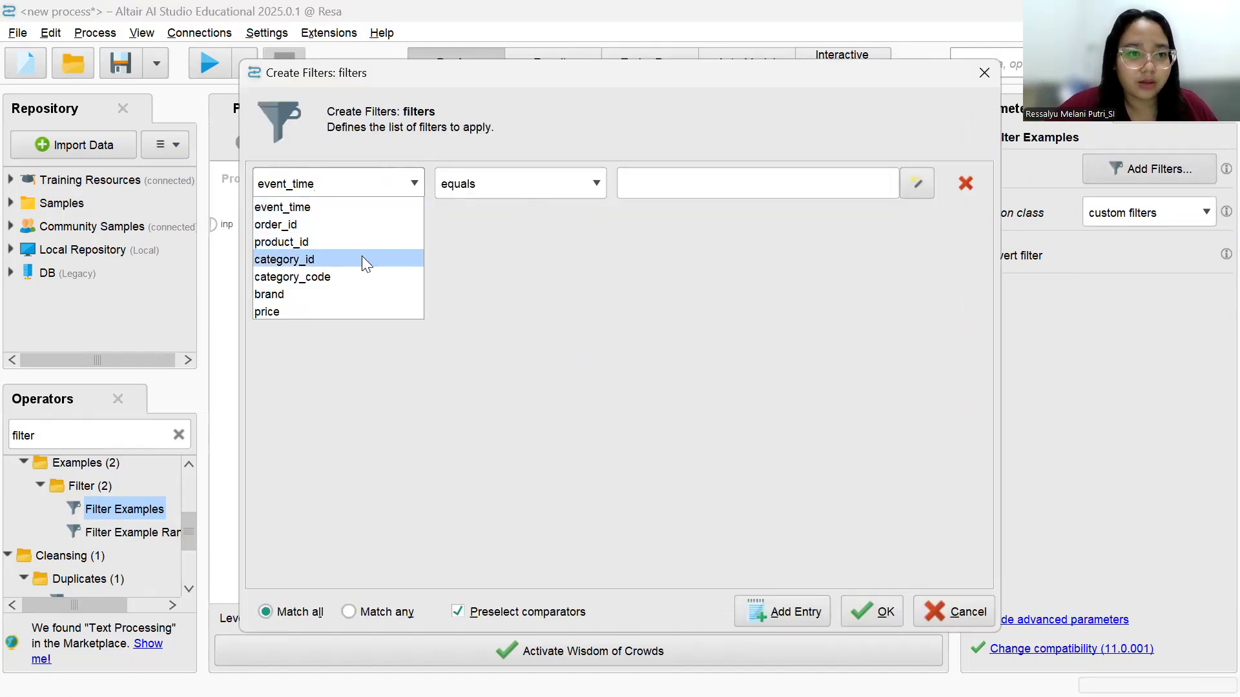
left_click(352, 293)
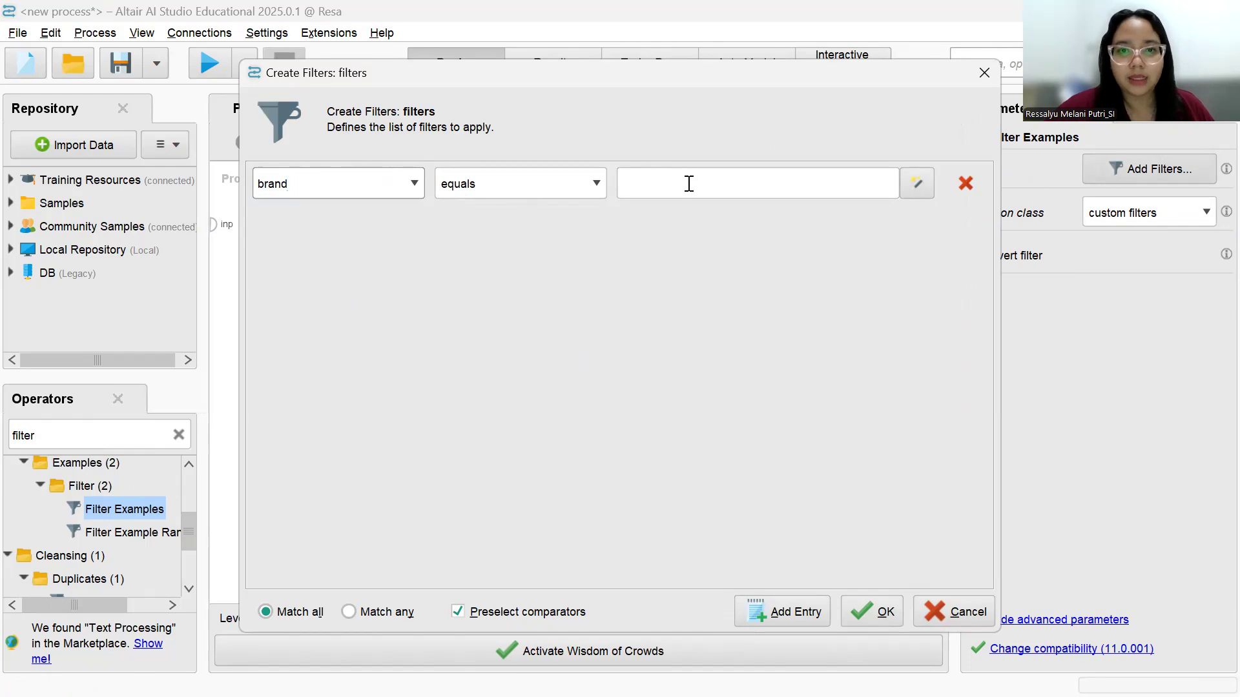
left_click(689, 184)
type("samsung")
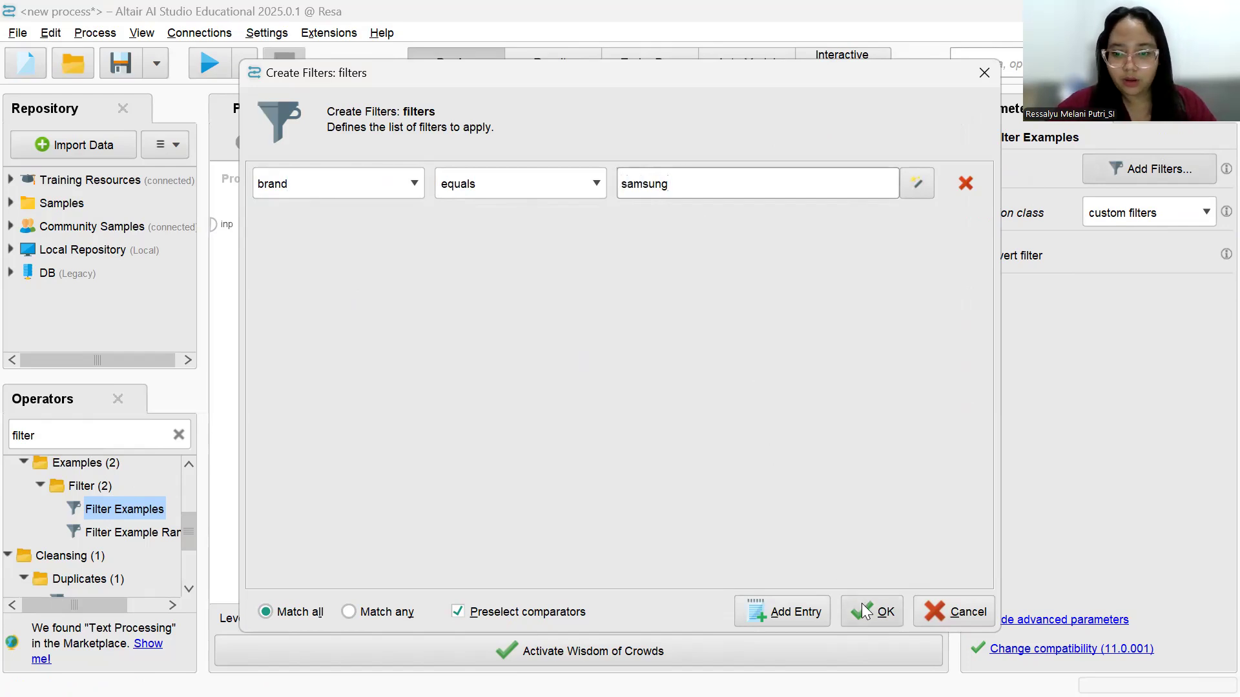
Add a second filter entry where brand equals apple, make the filters match any, and confirm the list
left_click(774, 611)
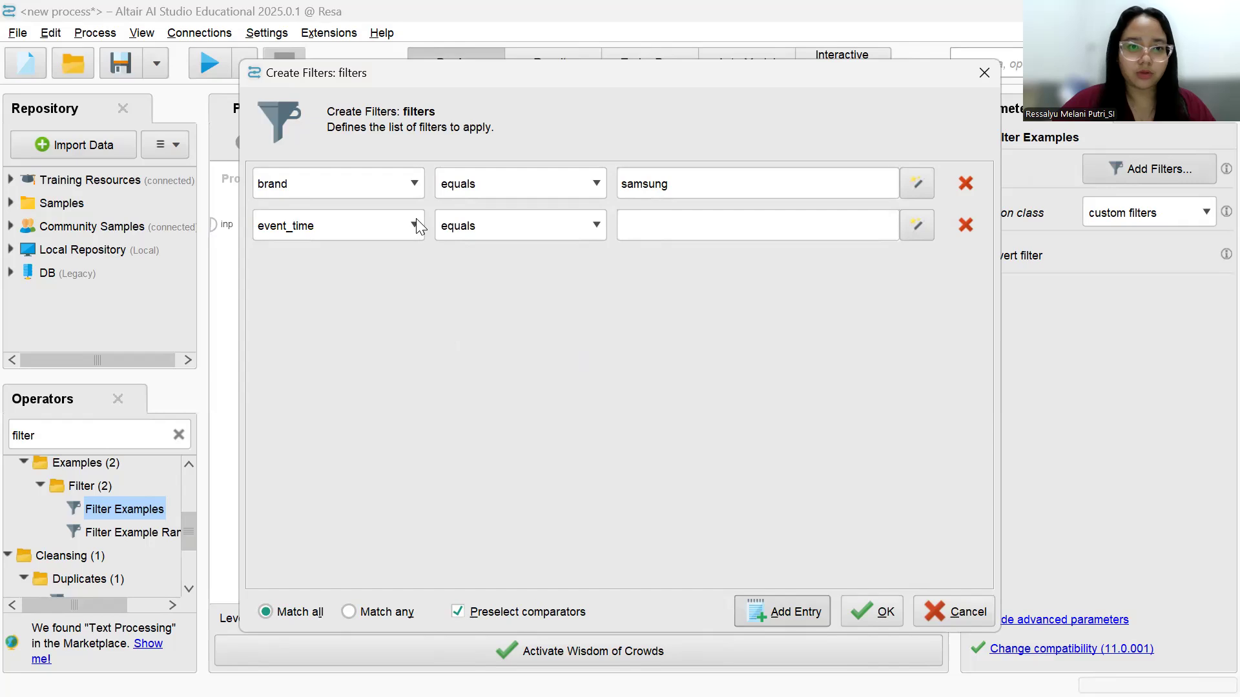
left_click(414, 225)
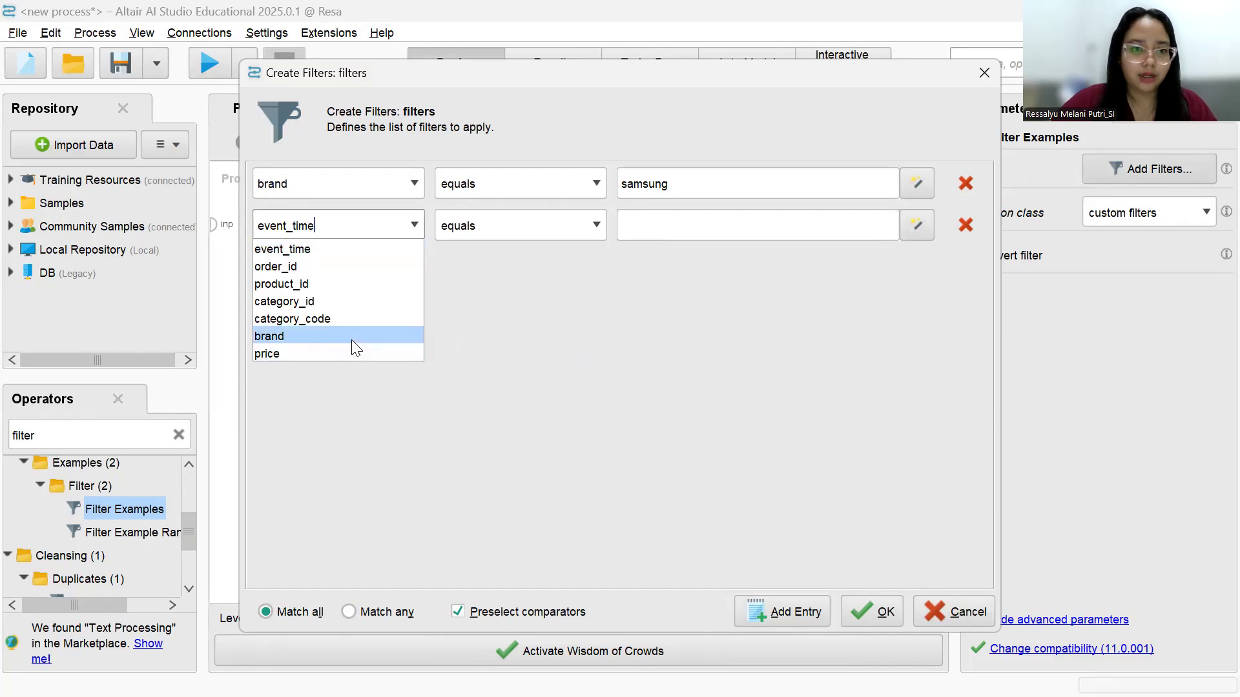
left_click(351, 336)
left_click(656, 226)
type("apple")
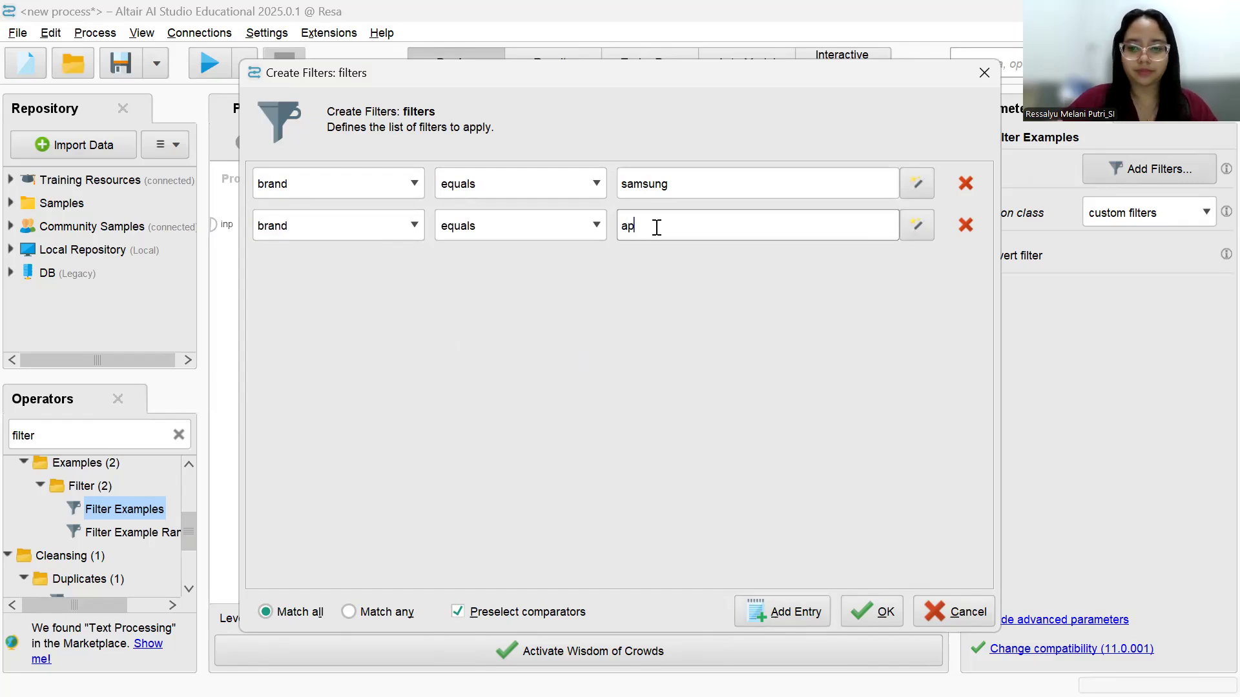
left_click(356, 616)
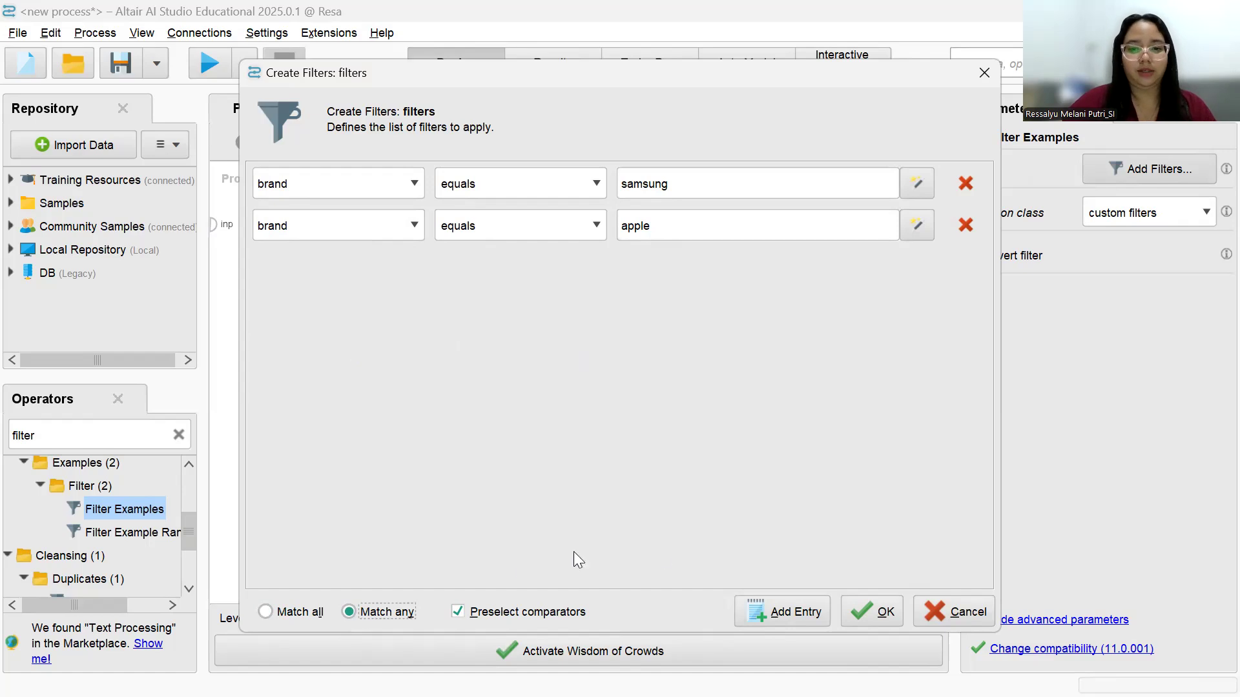
left_click(874, 614)
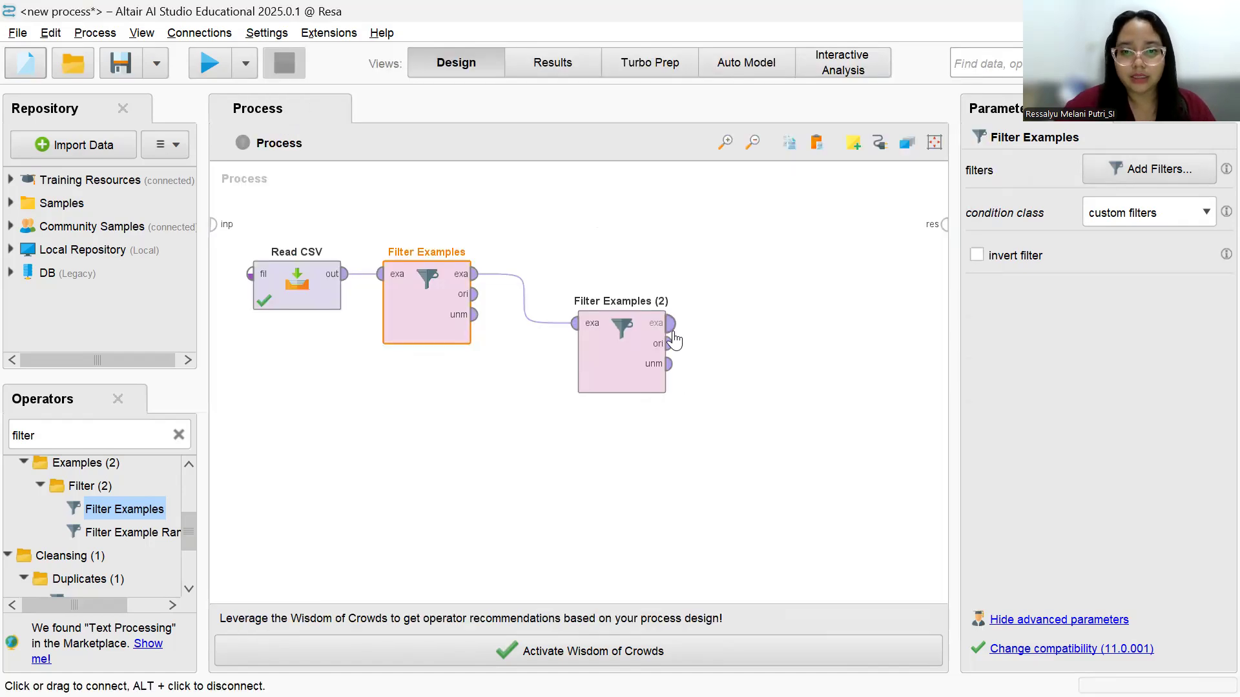
Connect the example set output of Filter Examples (2) to the process result and run the process
left_click(670, 323)
left_click(945, 225)
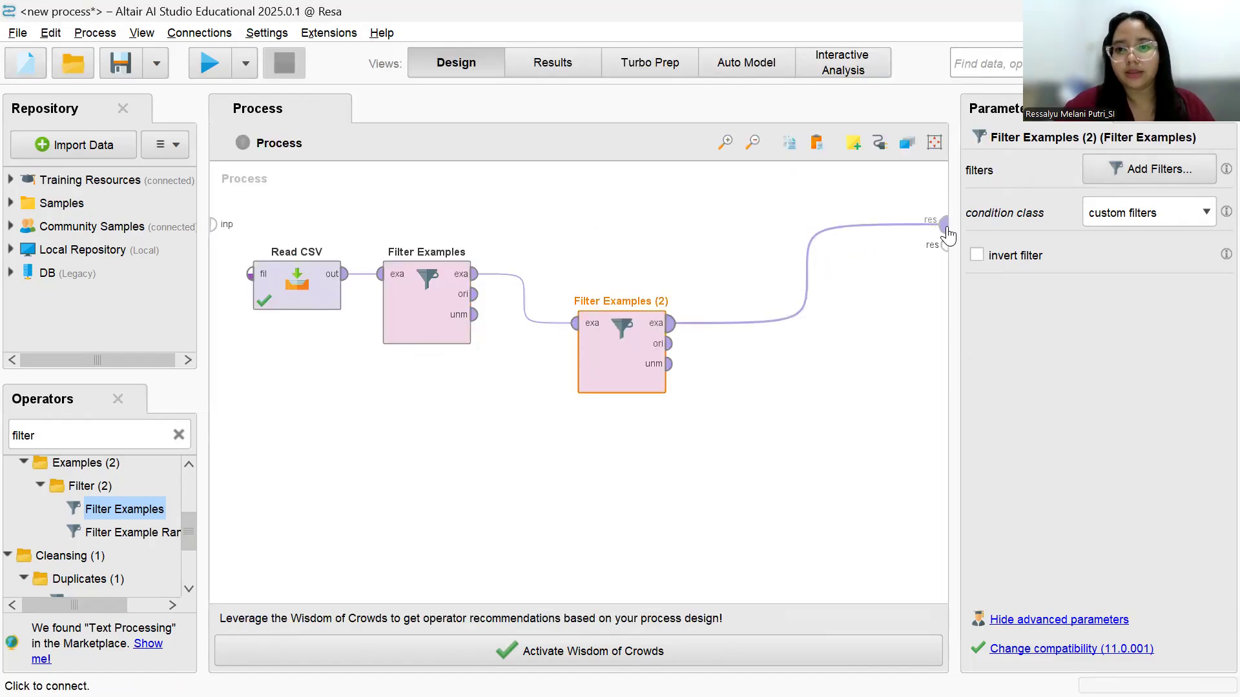
left_click(211, 71)
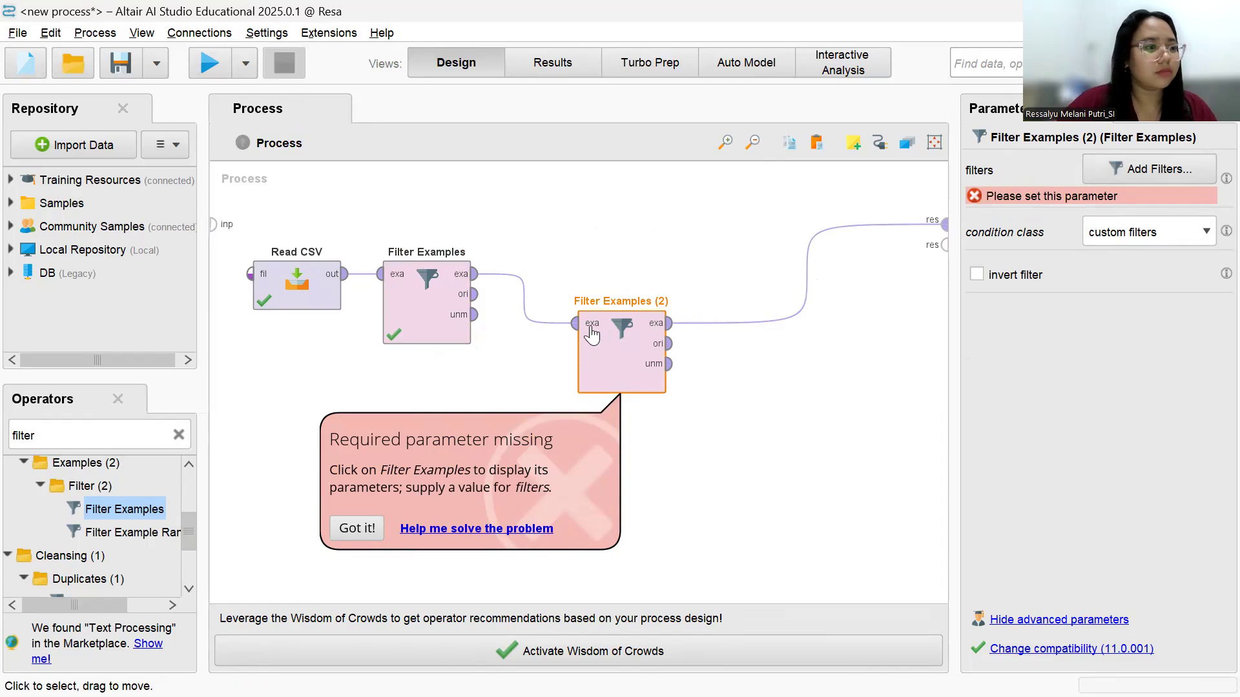
Line up Filter Examples (2) beside Filter Examples, and check its condition class and custom filter list
left_click_drag(591, 333, 526, 285)
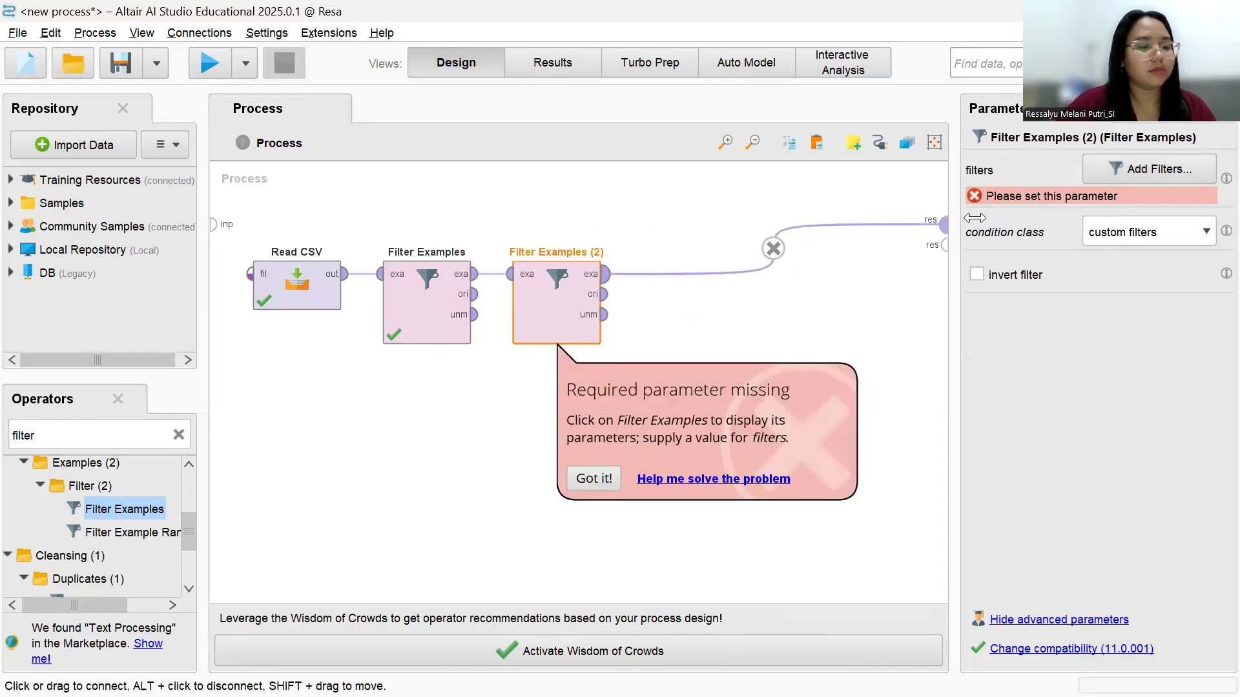
left_click(1122, 231)
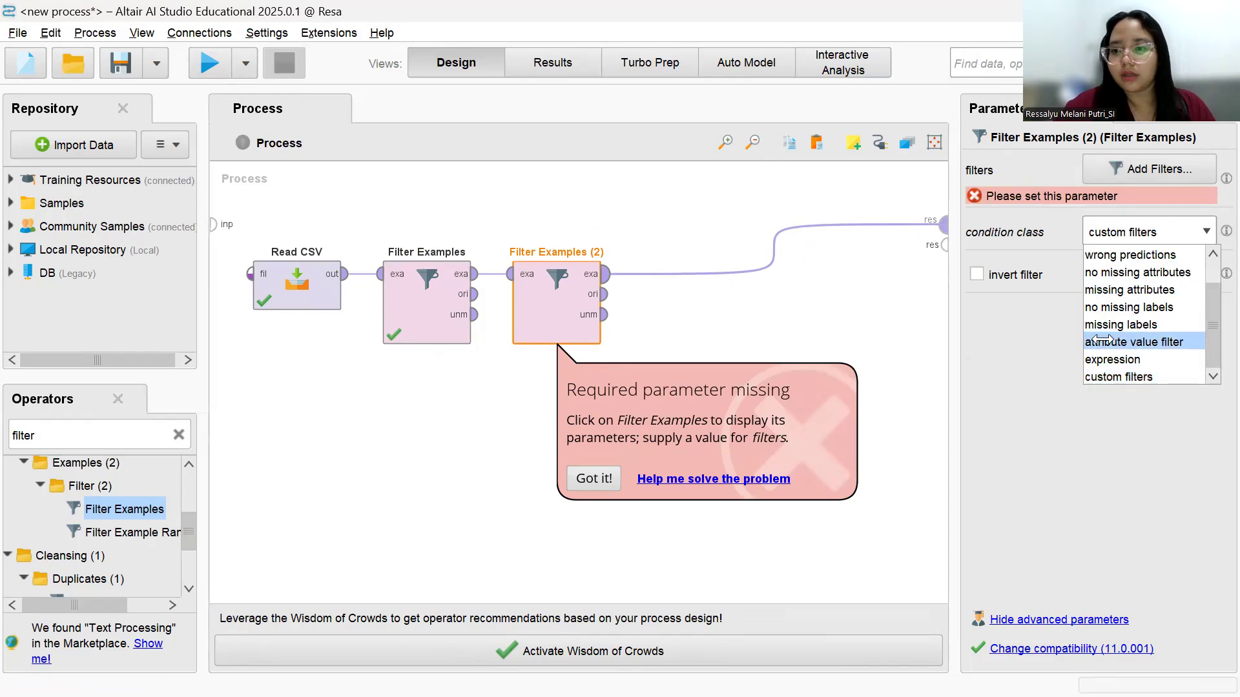
left_click(1102, 377)
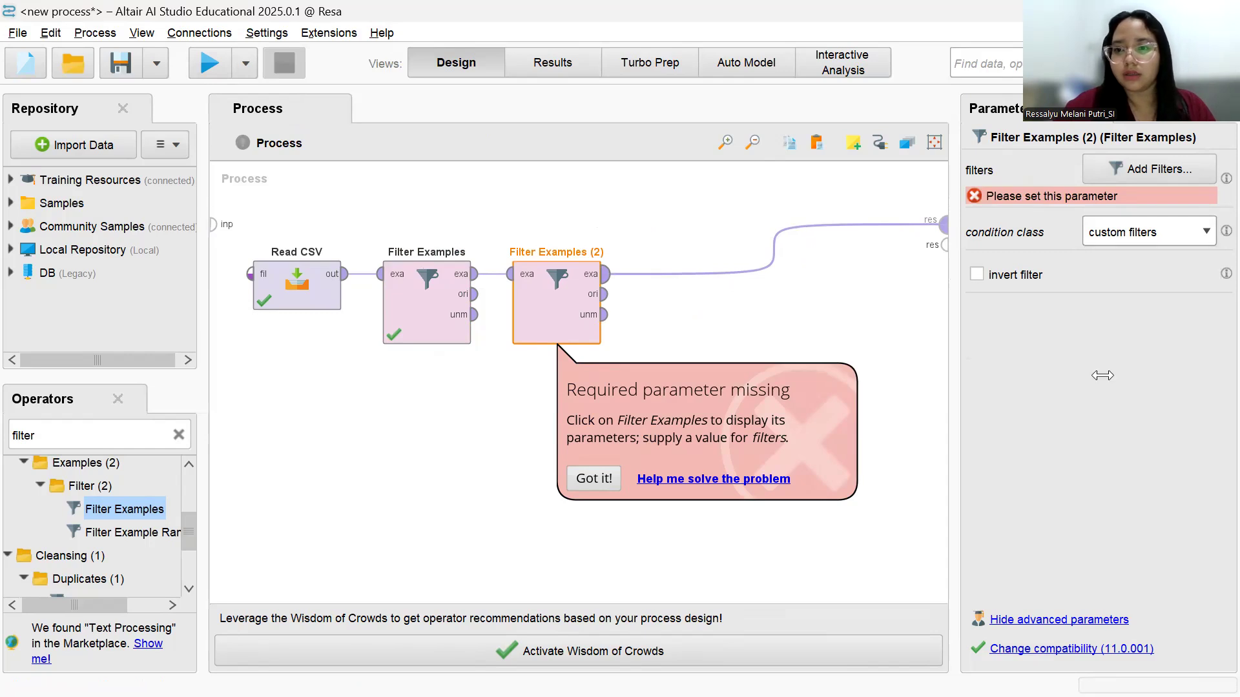
left_click(1137, 169)
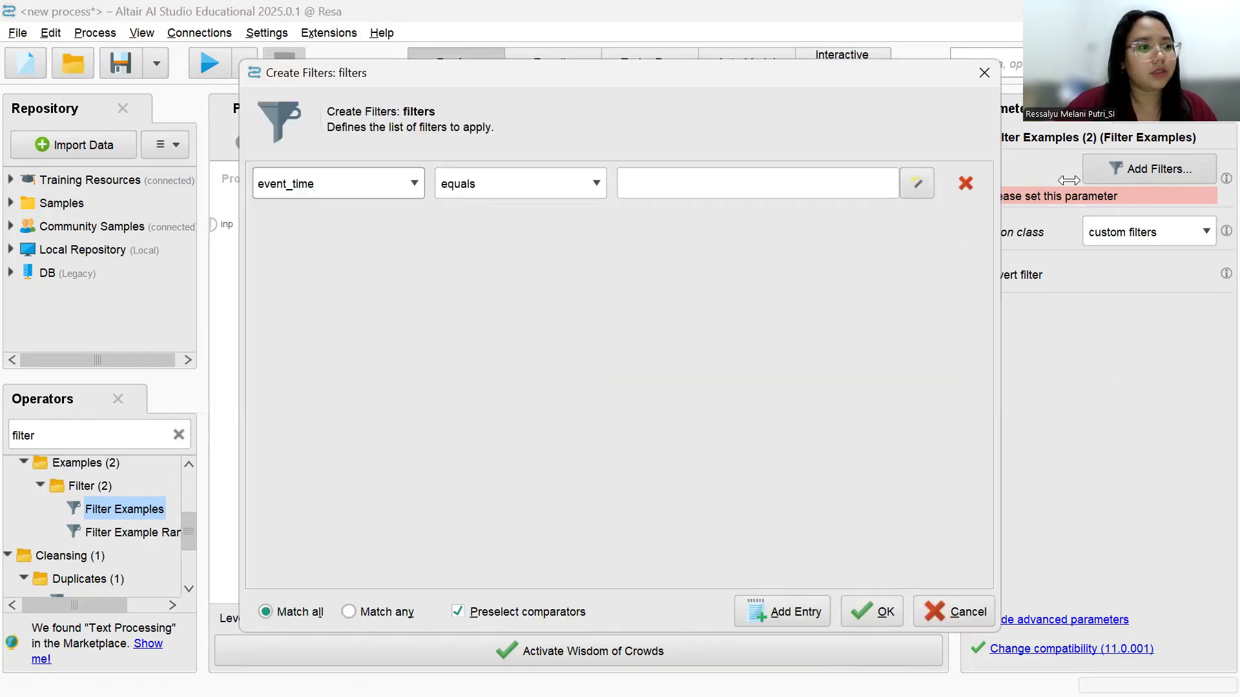
left_click(691, 192)
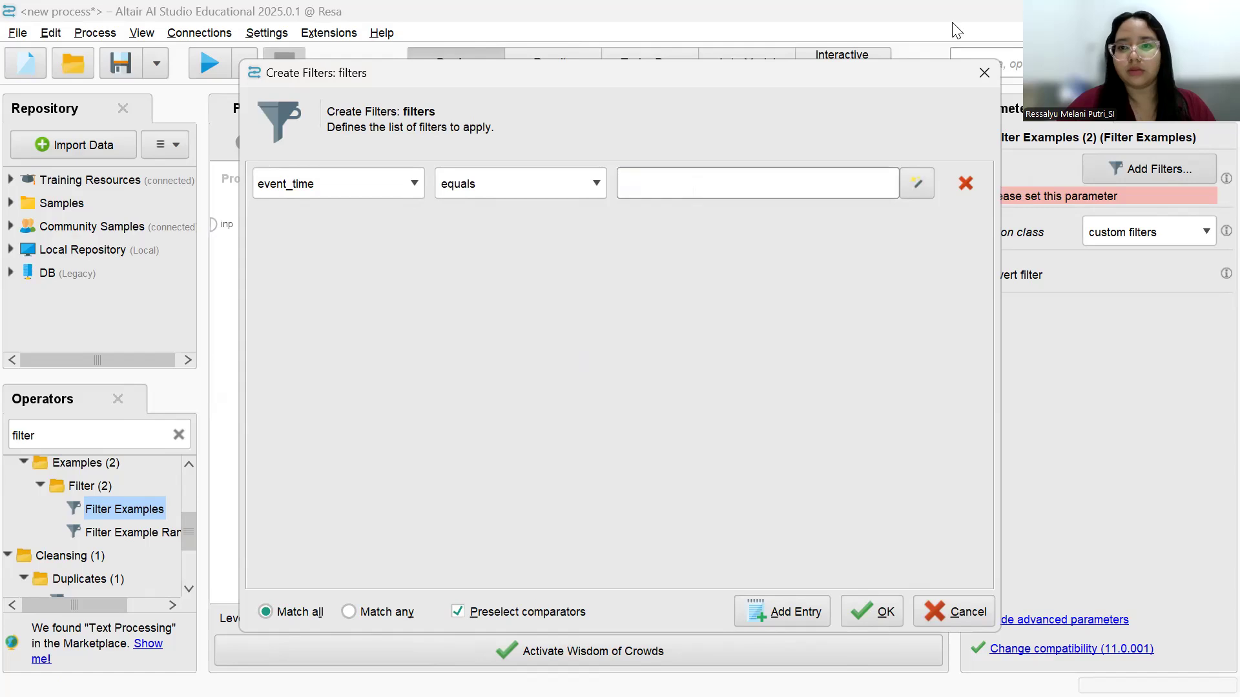
left_click(985, 74)
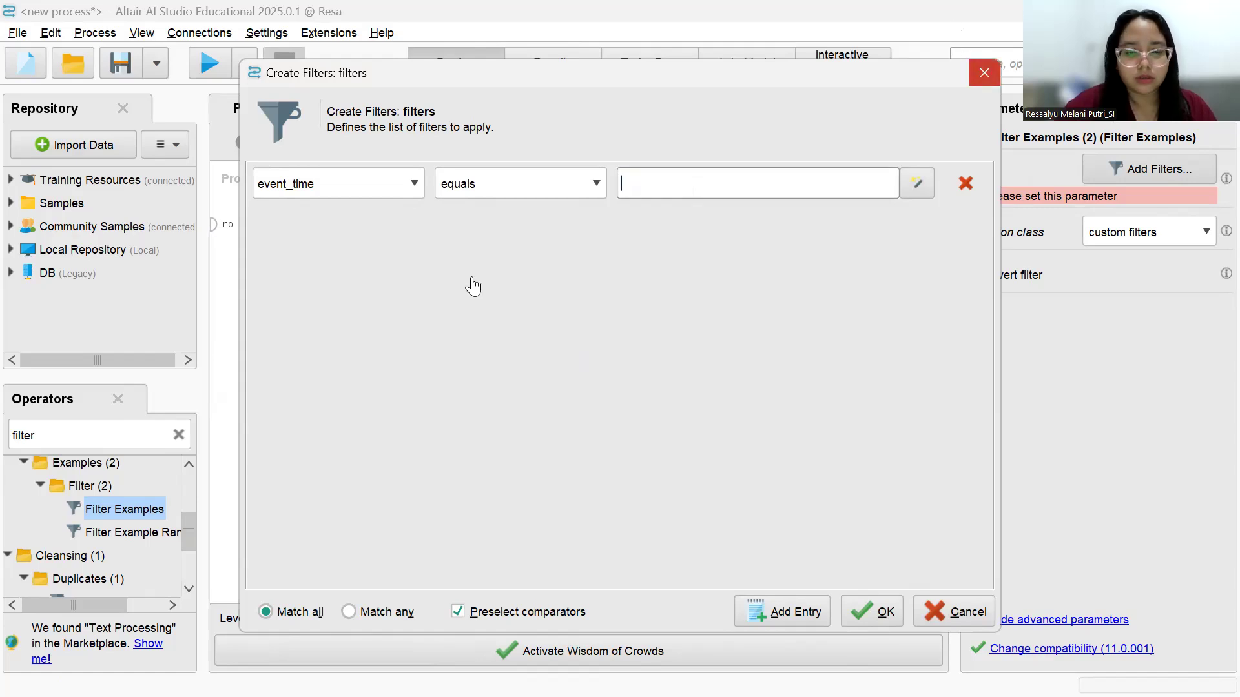
Check the custom filters defined on the first Filter Examples operator and close the list without changes
left_click(427, 326)
left_click(1126, 171)
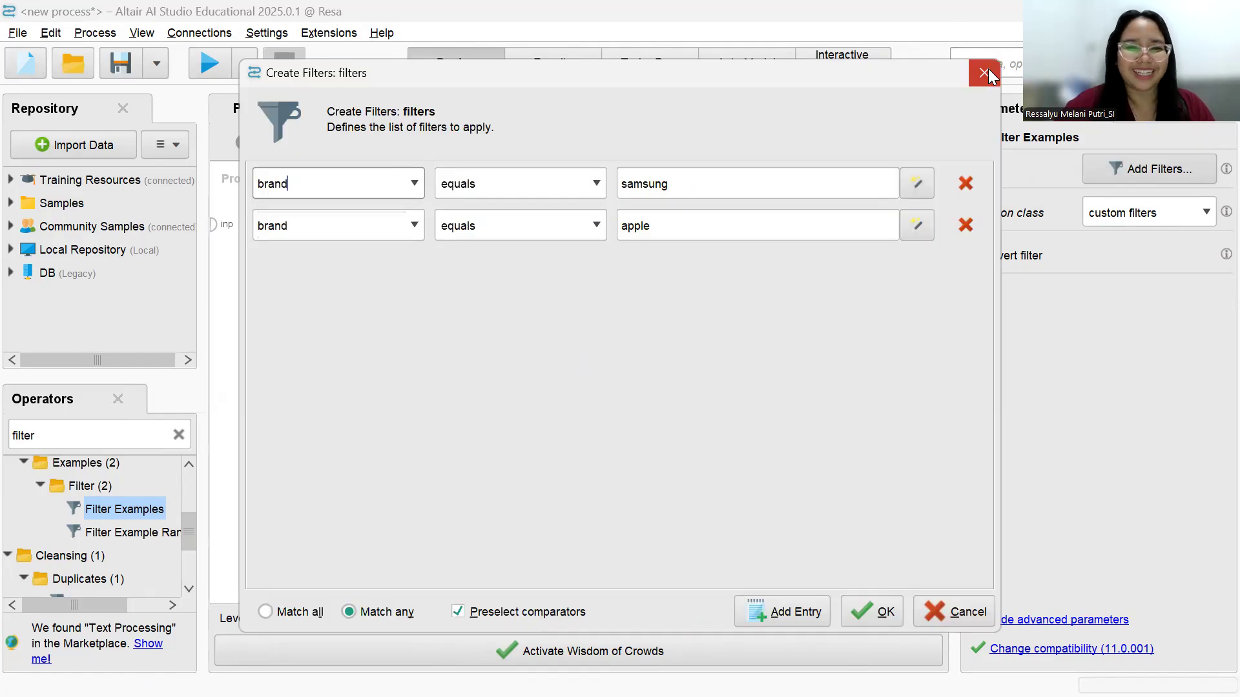
key("Escape")
Move Filter Examples below the chain, remove its connections, and connect Read CSV's output to Filter Examples (2)
left_click_drag(432, 256, 494, 449)
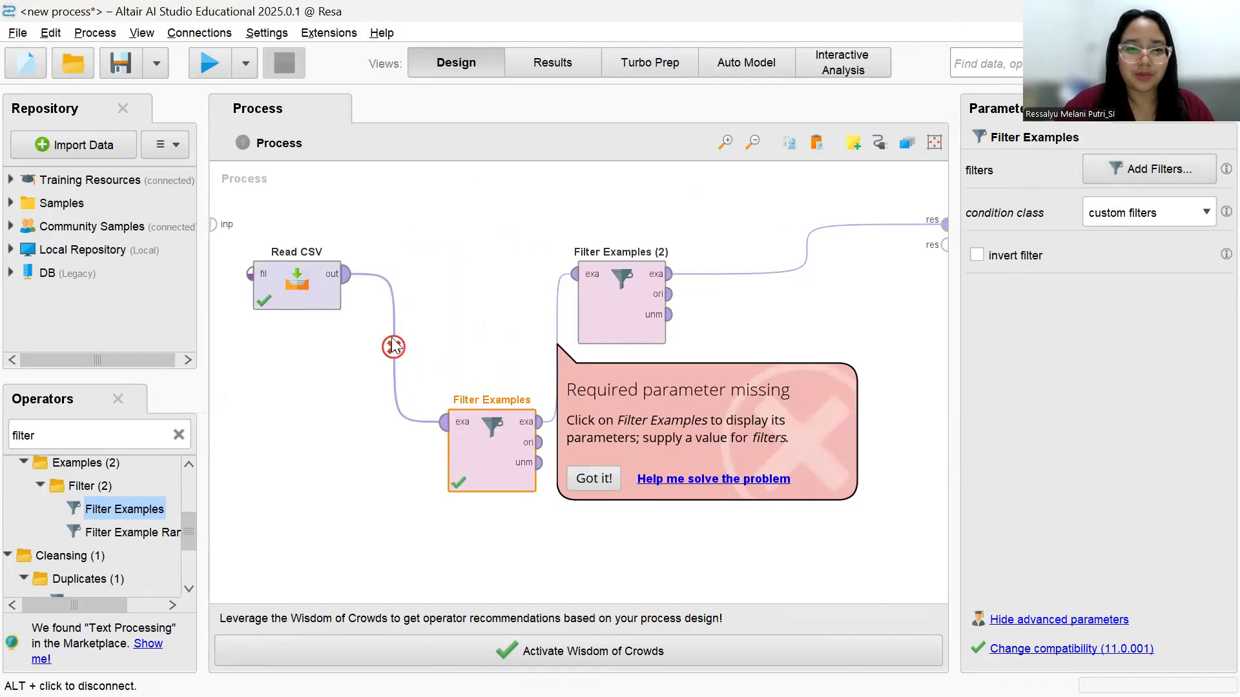
left_click(556, 346)
left_click(556, 346)
left_click(345, 274)
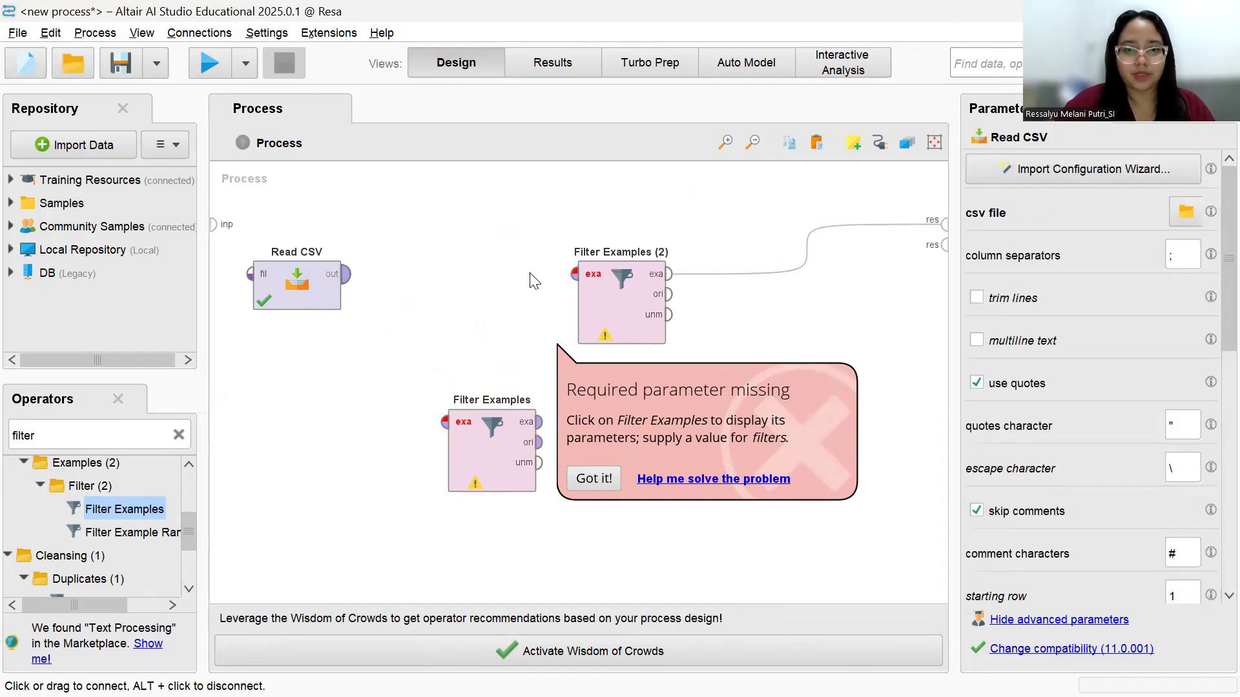
left_click(572, 277)
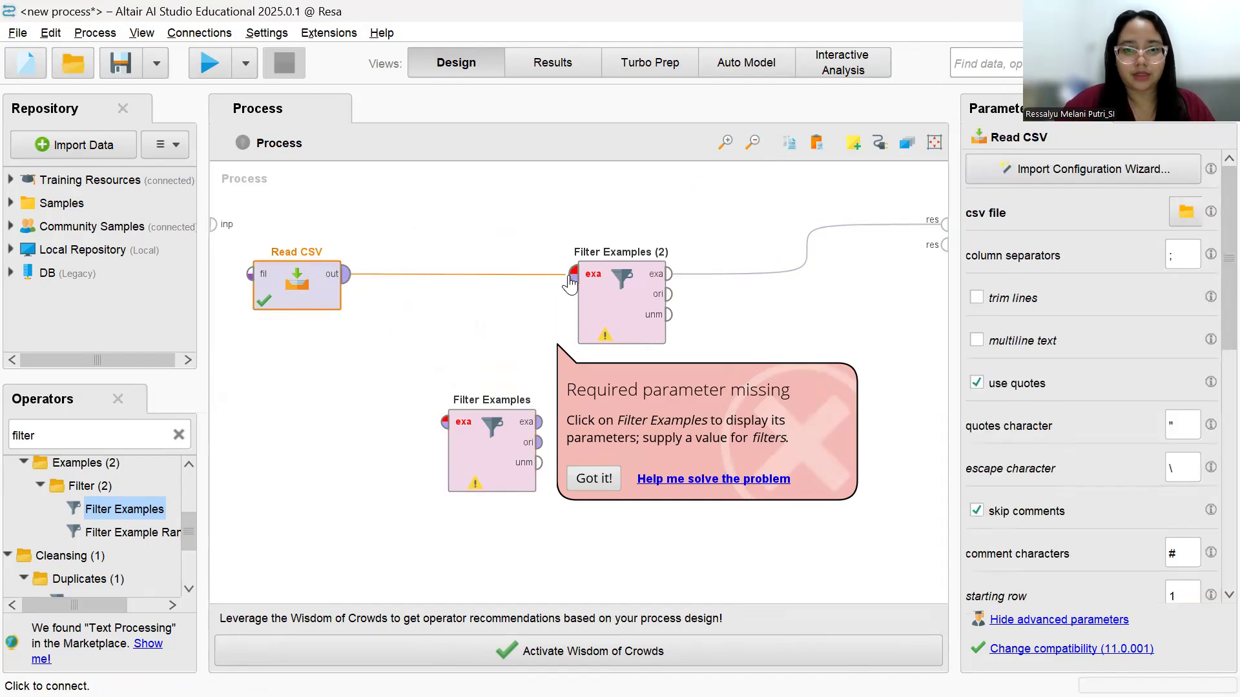
Connect Filter Examples (2)'s example output to Filter Examples, and Filter Examples' example output to the process result
left_click(670, 283)
left_click(445, 421)
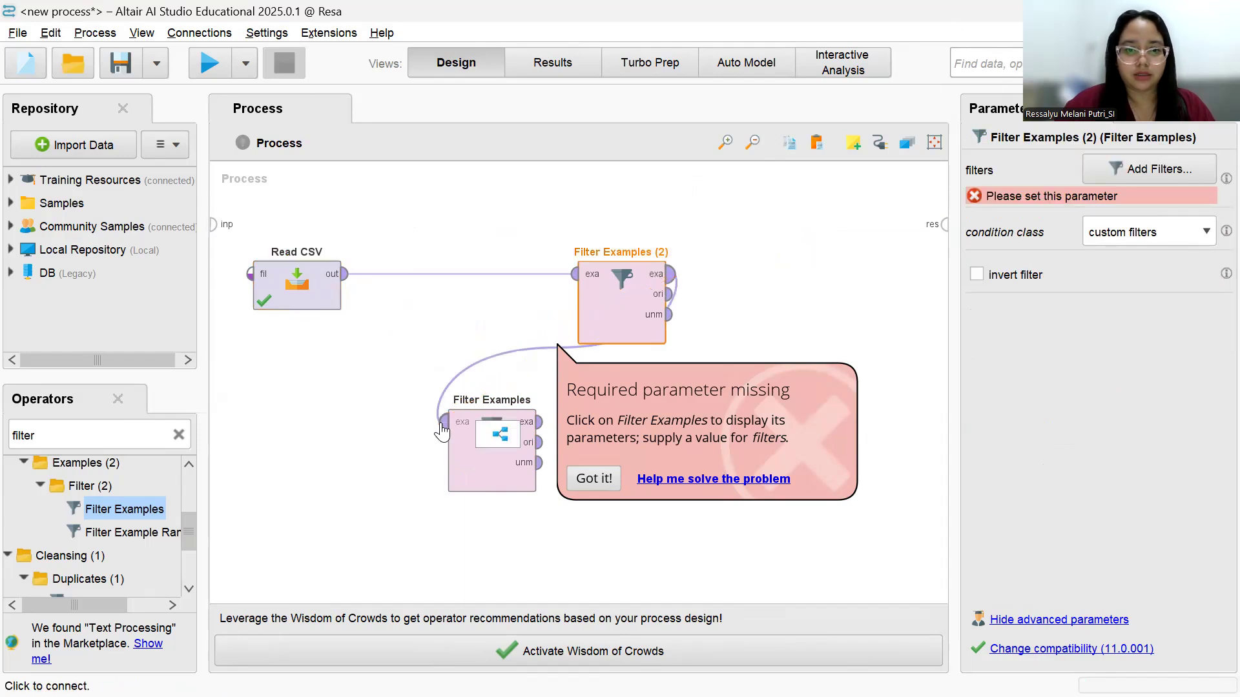
left_click(540, 423)
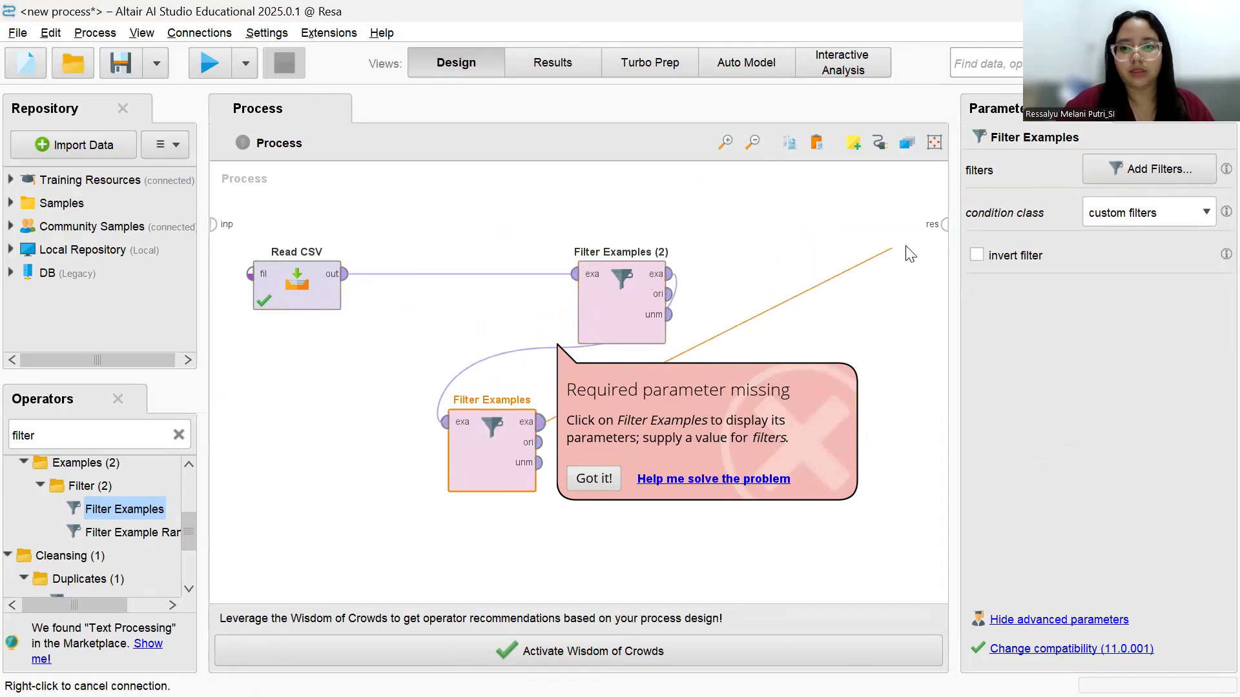
left_click(944, 224)
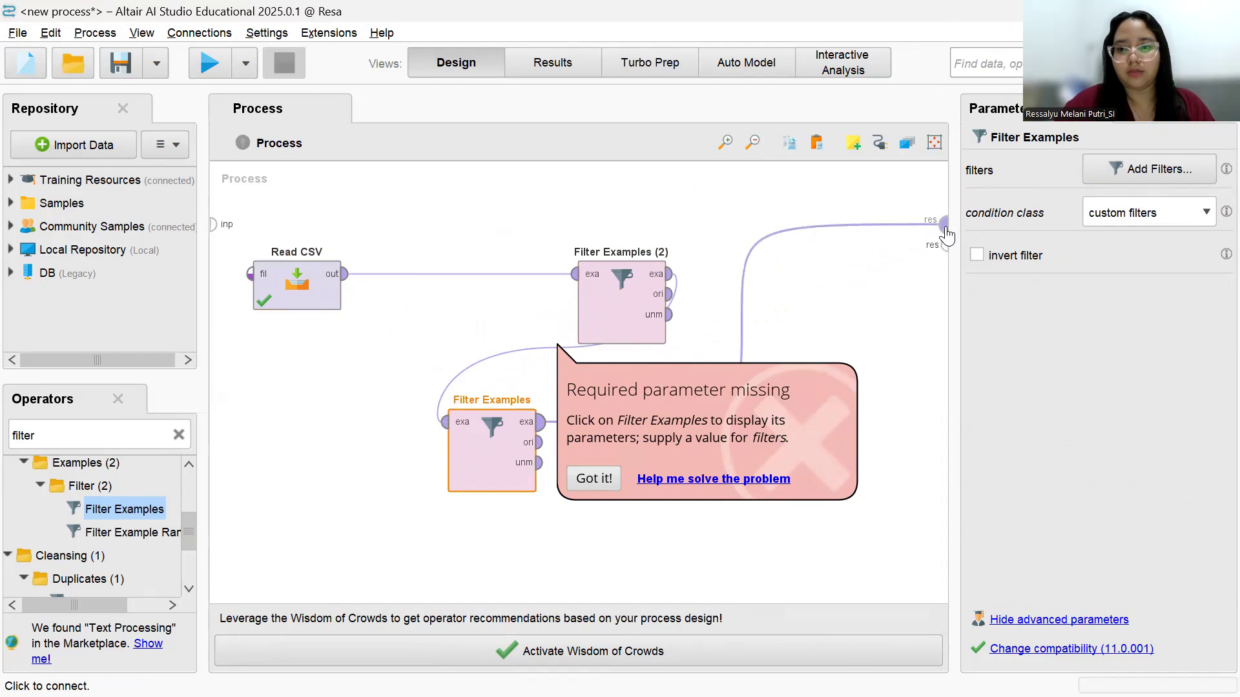
Set Filter Examples (2)'s condition class to no missing attributes and move the operator next to Read CSV
left_click(634, 298)
left_click(1150, 170)
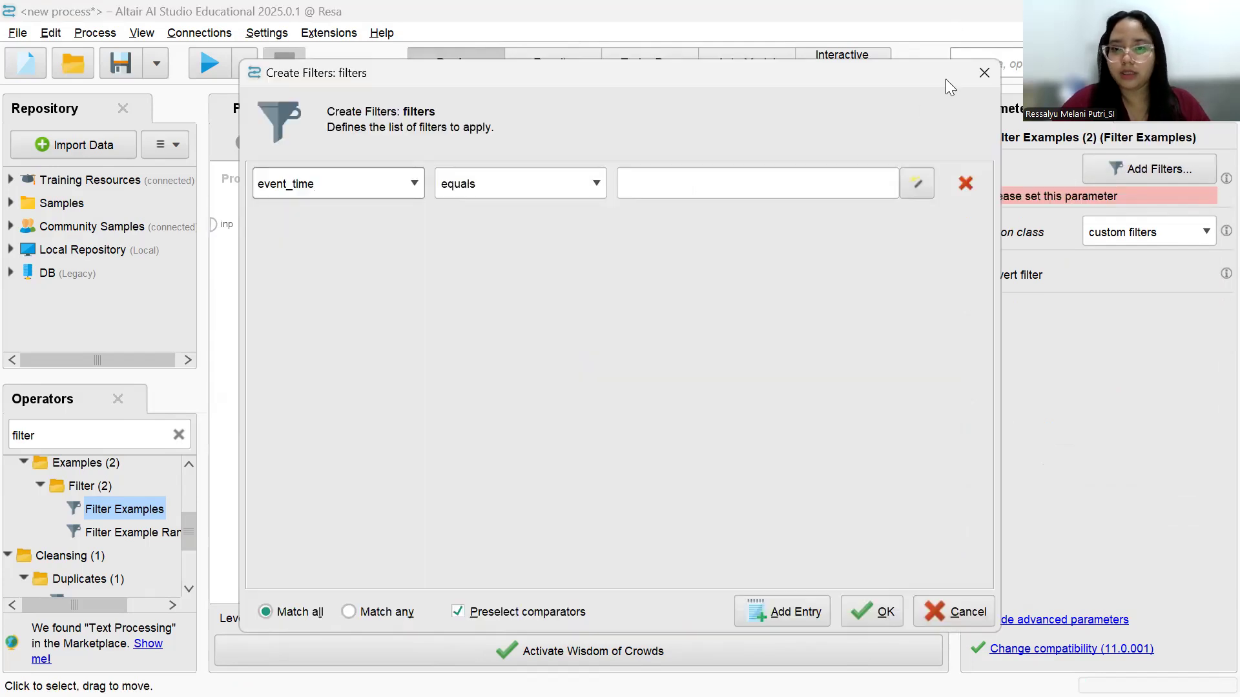
left_click(1141, 234)
left_click(1141, 270)
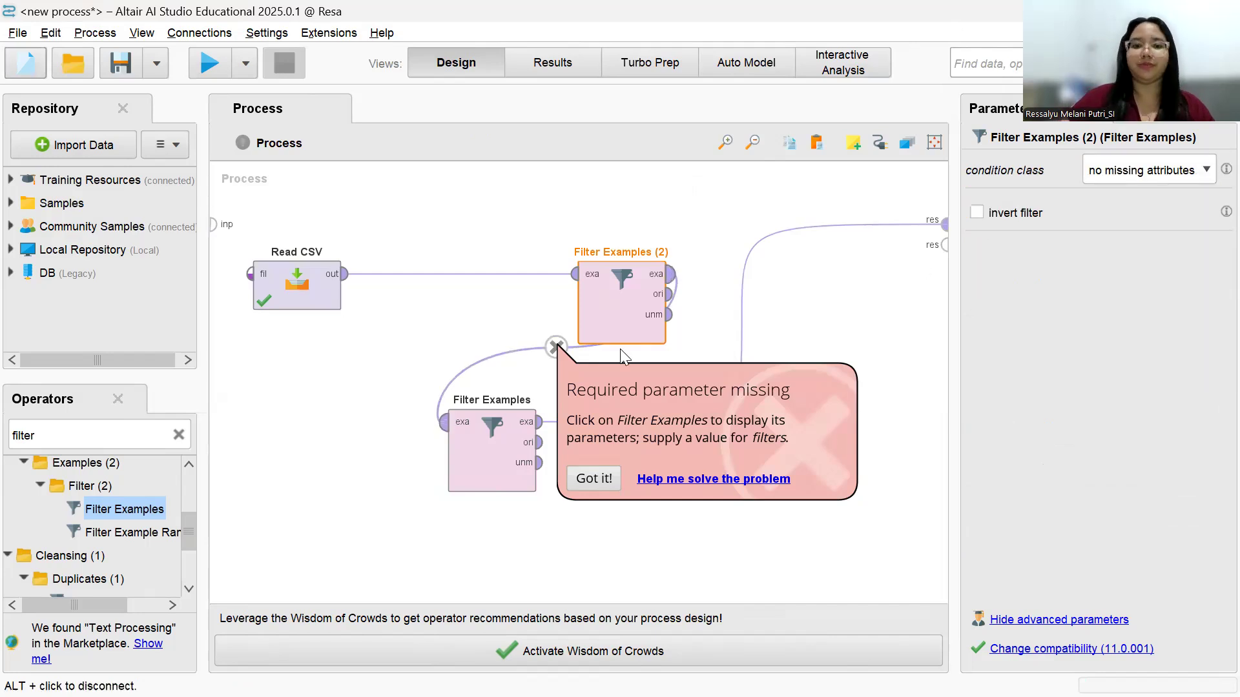
left_click_drag(607, 327, 412, 317)
left_click(536, 523)
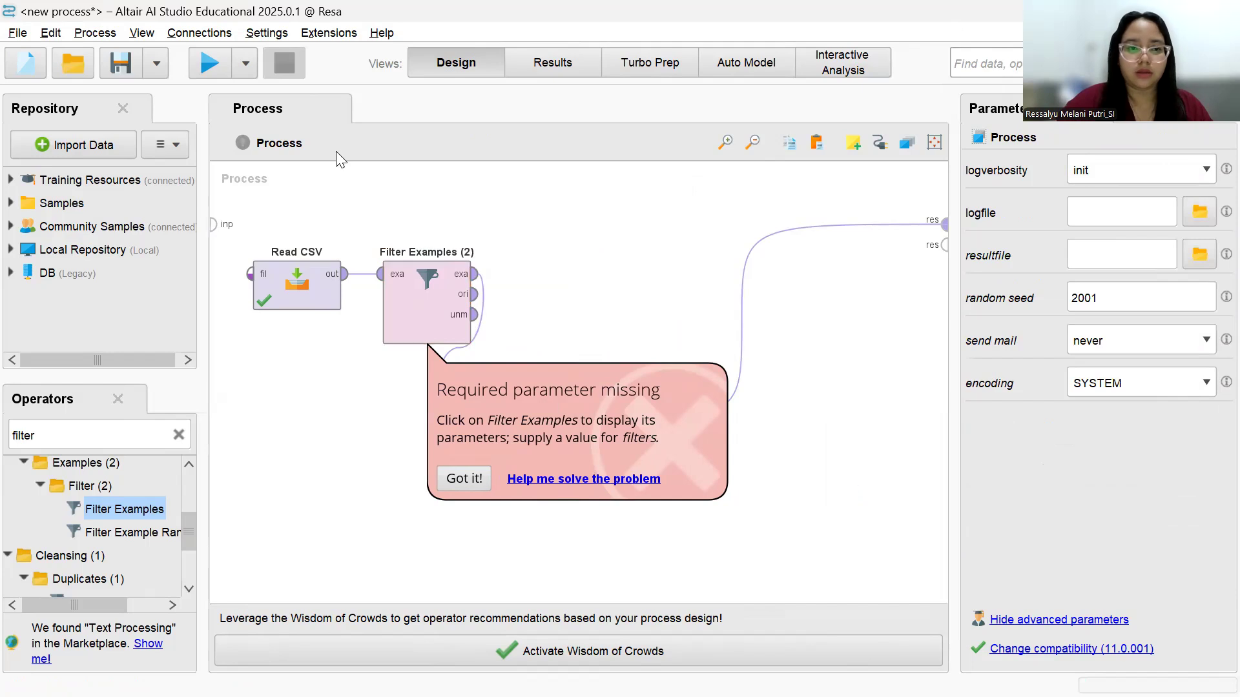
Run the process and review the filtered rows and the category_code column's summary
left_click(212, 62)
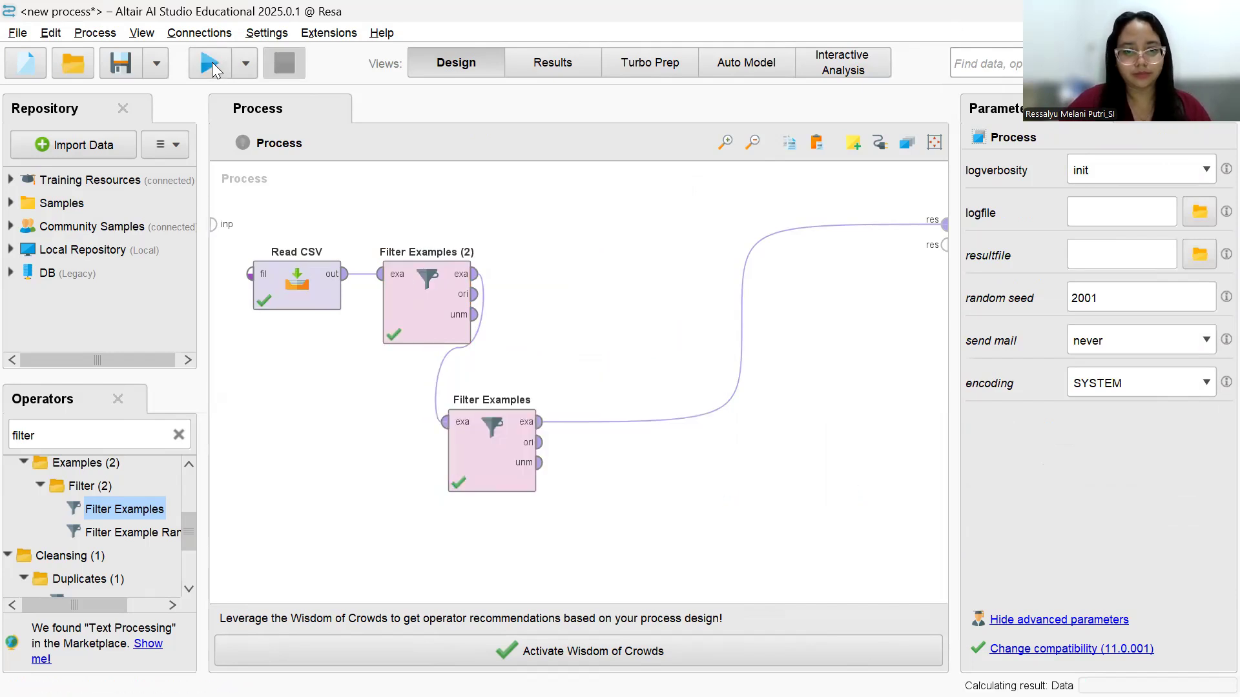
scroll(489, 457, "down", 9)
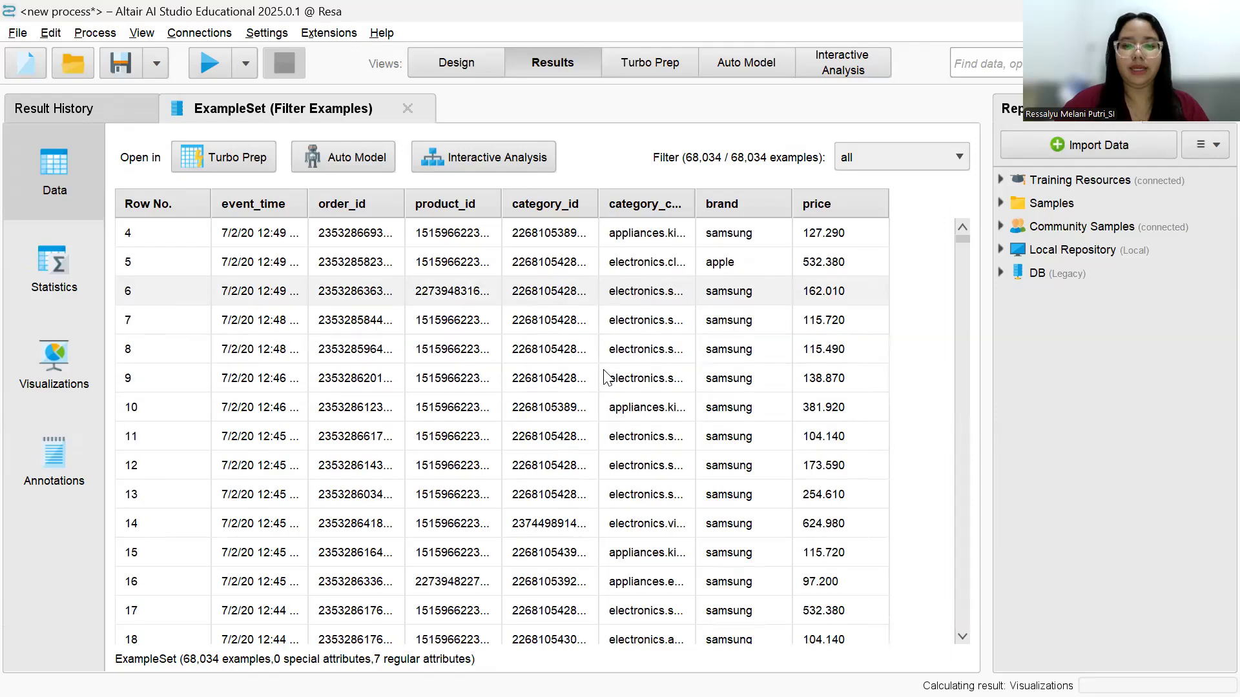
scroll(606, 377, "down", 20)
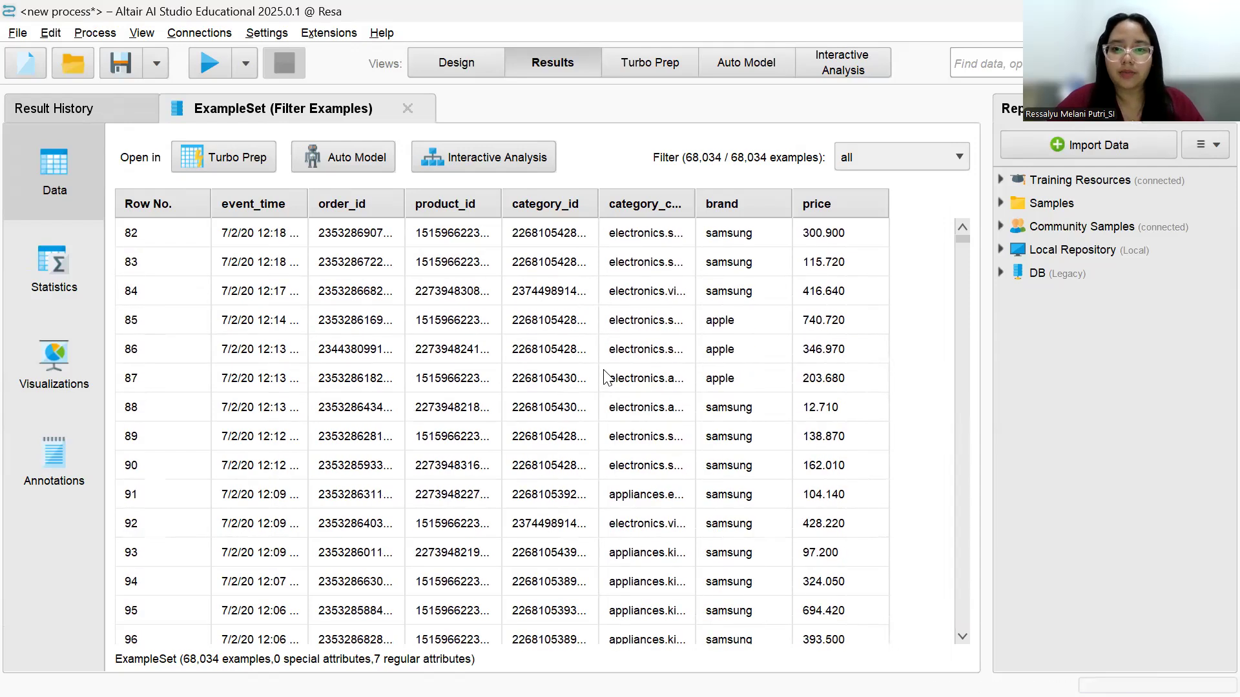
scroll(606, 377, "up", 20)
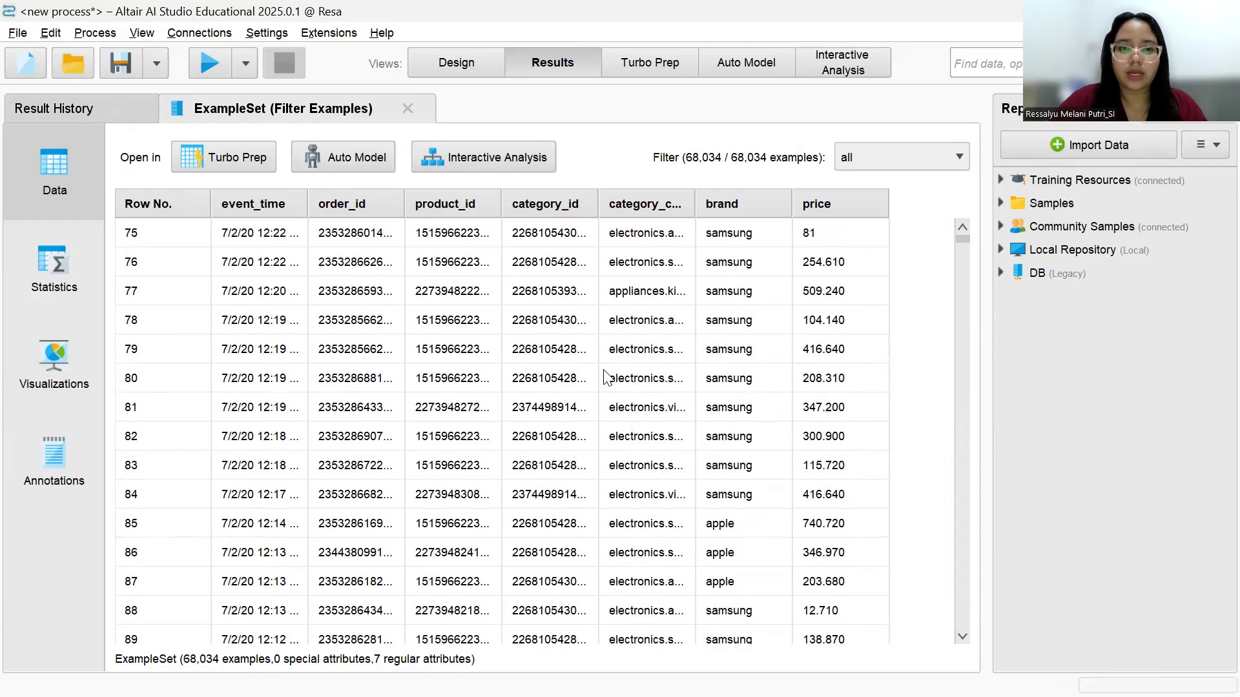
scroll(605, 377, "down", 20)
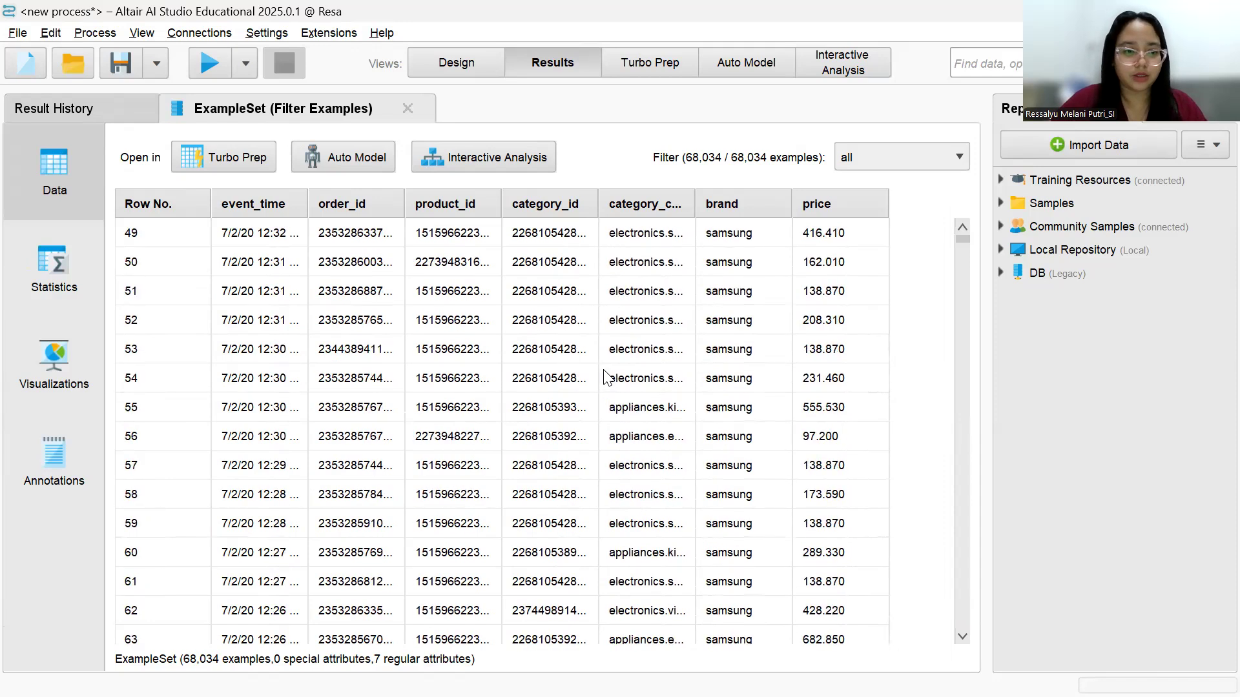
scroll(605, 376, "down", 1)
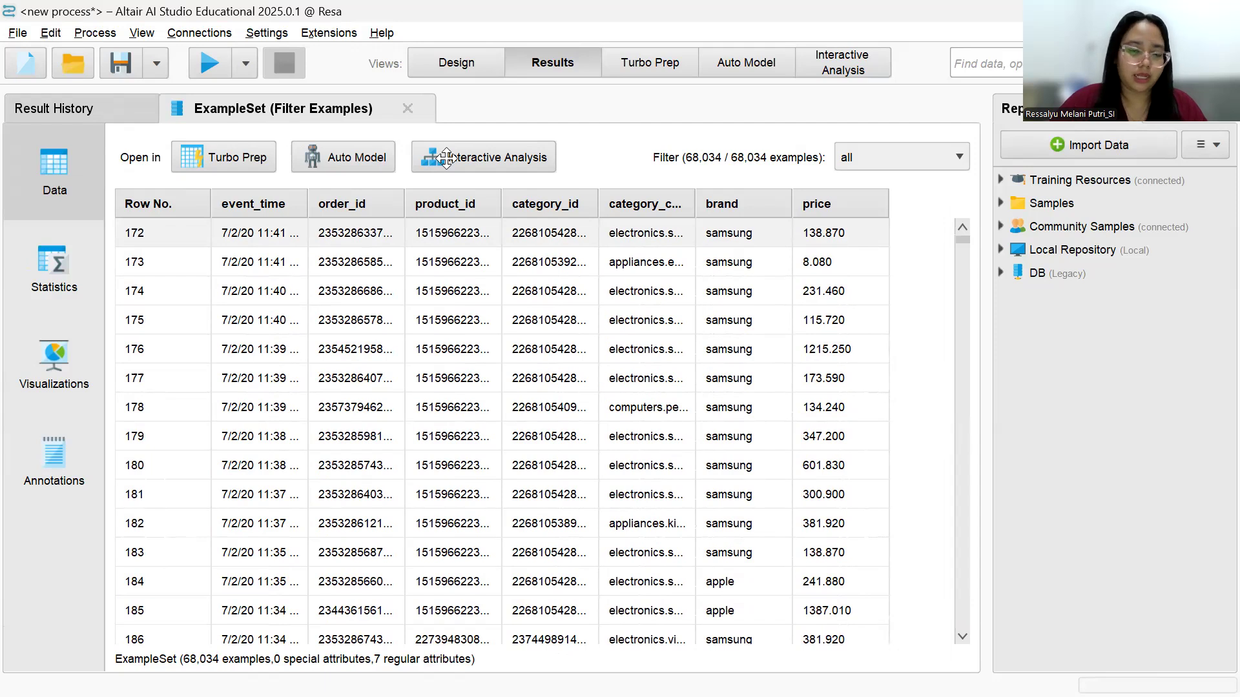
scroll(583, 277, "down", 13)
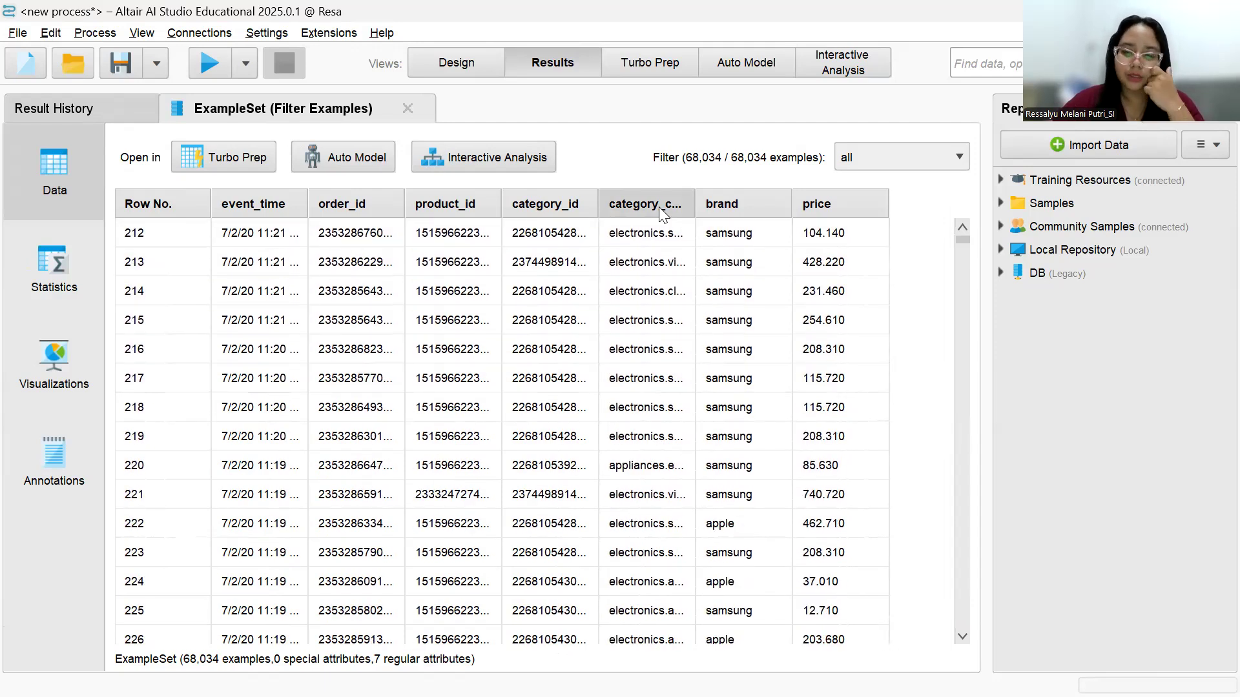
mouse_move(660, 209)
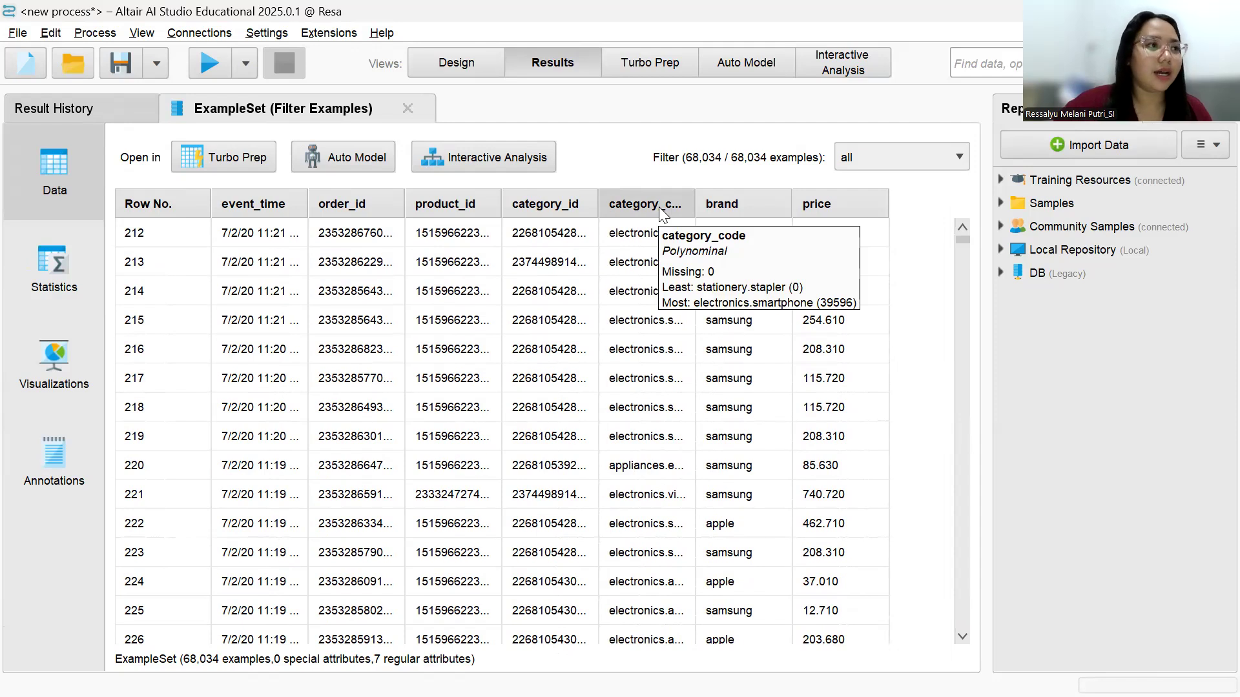
Add a Split operator to the process, move Filter Examples aside, and connect its example output to Split's input
left_click(467, 64)
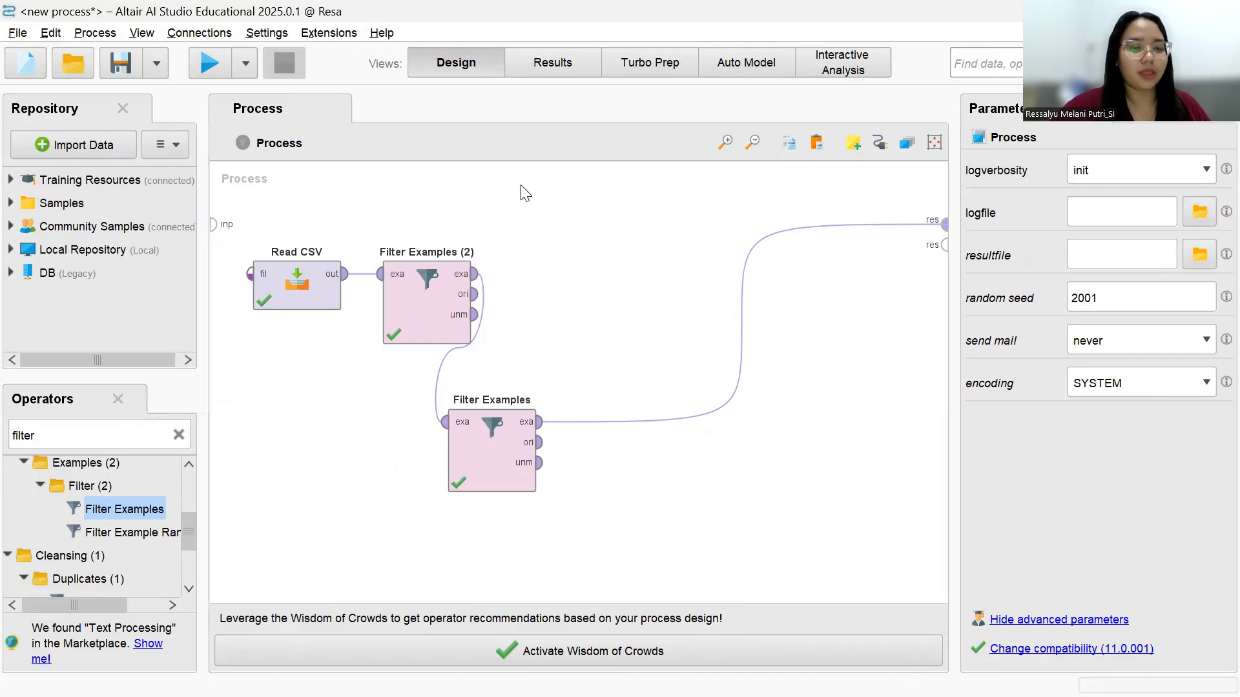
left_click(126, 436)
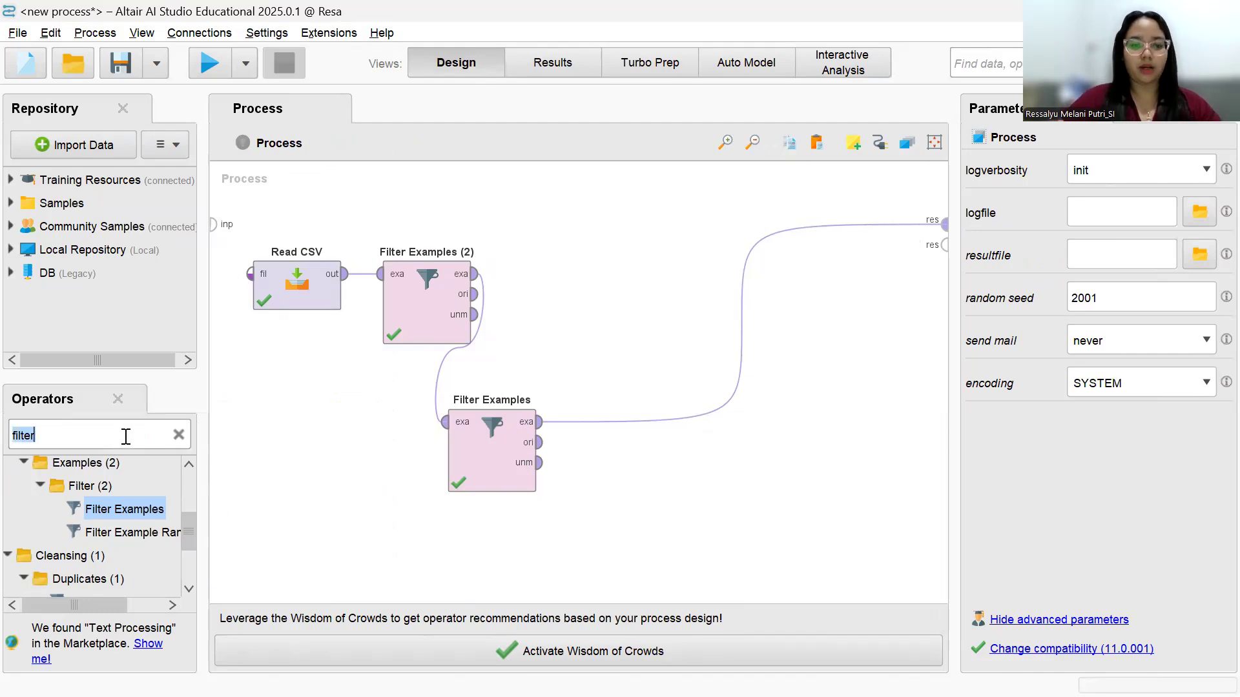
type("spli")
left_click_drag(80, 525, 612, 324)
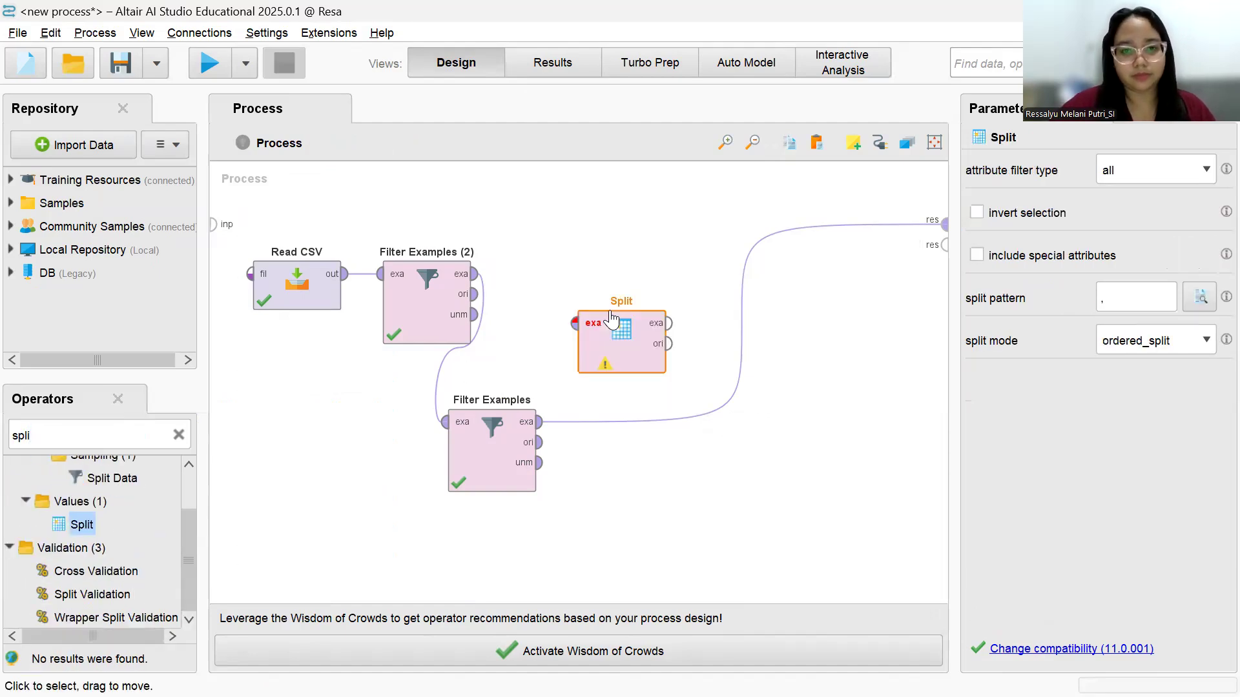
left_click_drag(521, 431, 391, 432)
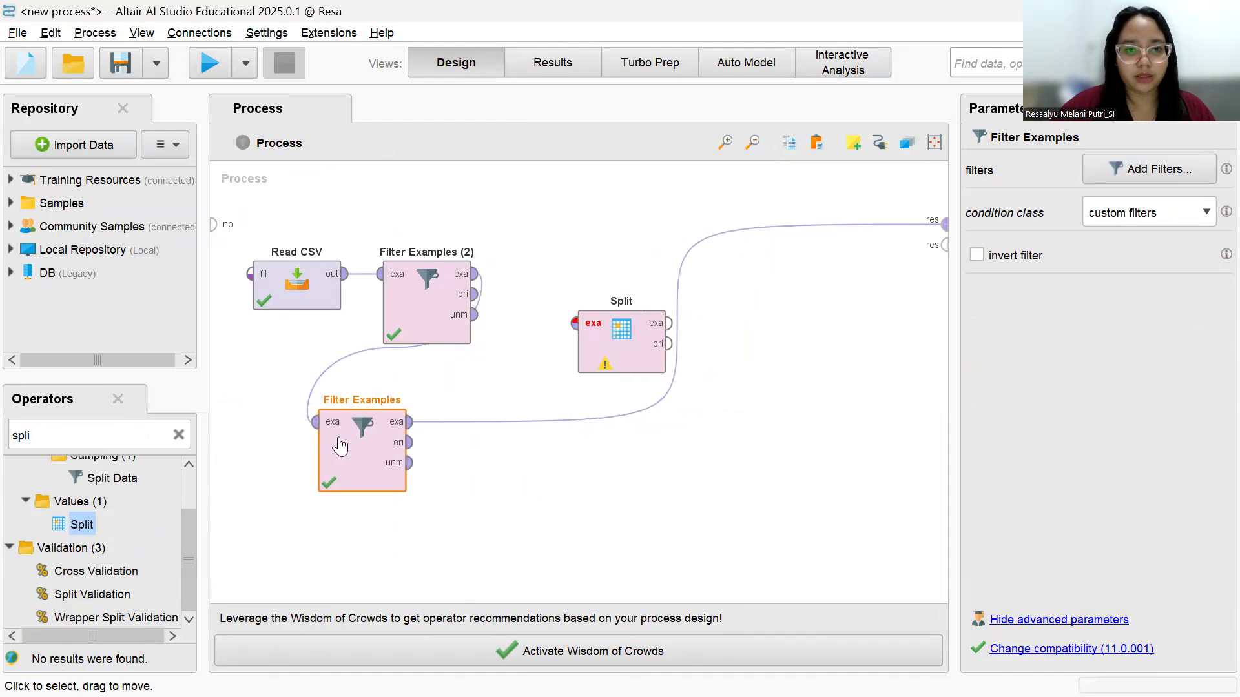
left_click(399, 428)
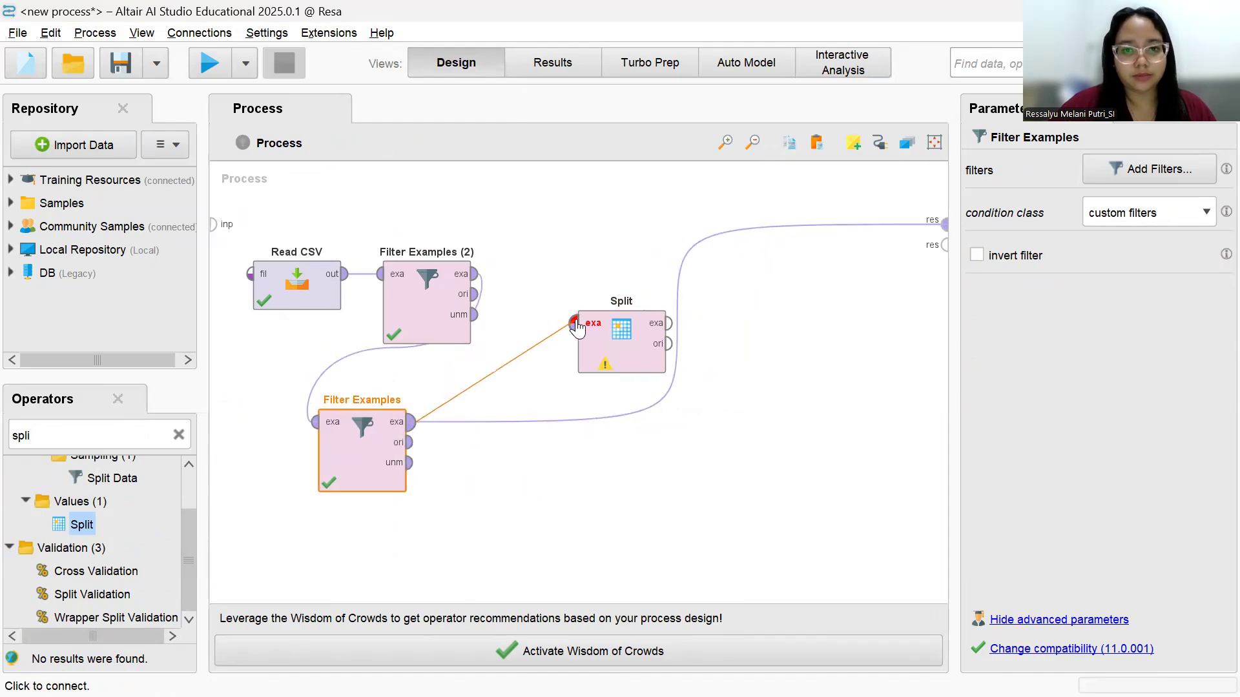
left_click(576, 324)
Configure Split to use the single attribute category_code with the split pattern [.]
left_click(625, 335)
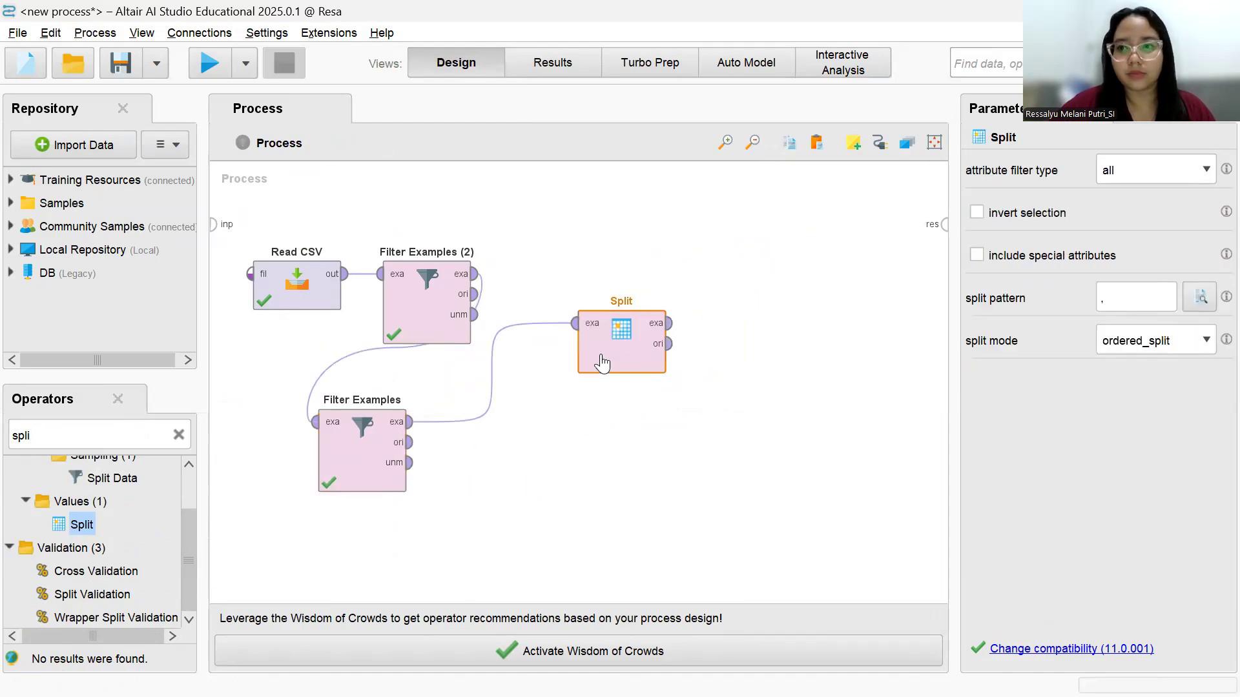
left_click(1201, 171)
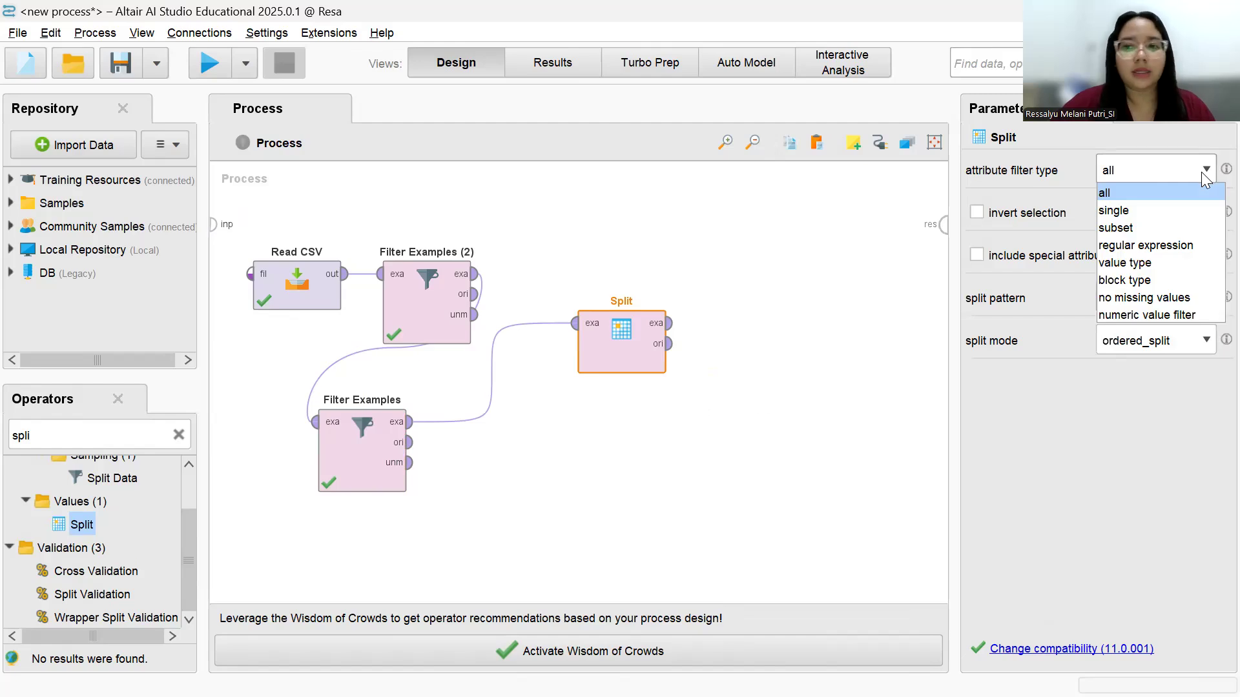
left_click(1162, 210)
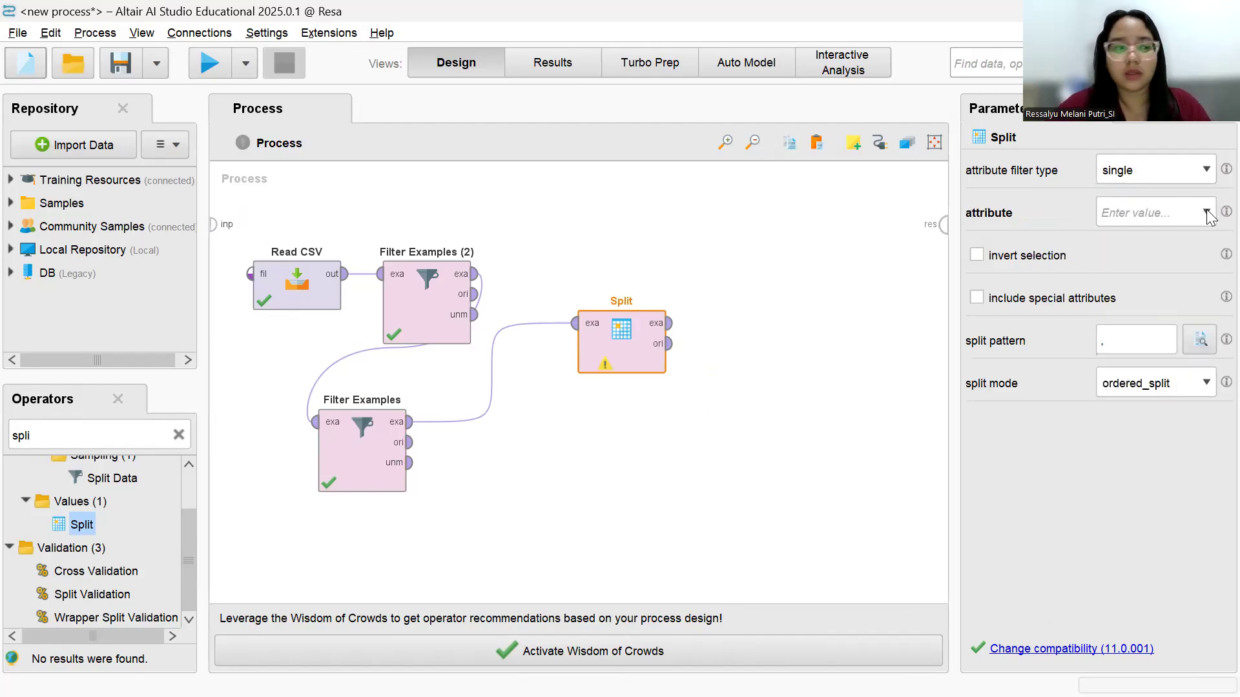
left_click(1206, 213)
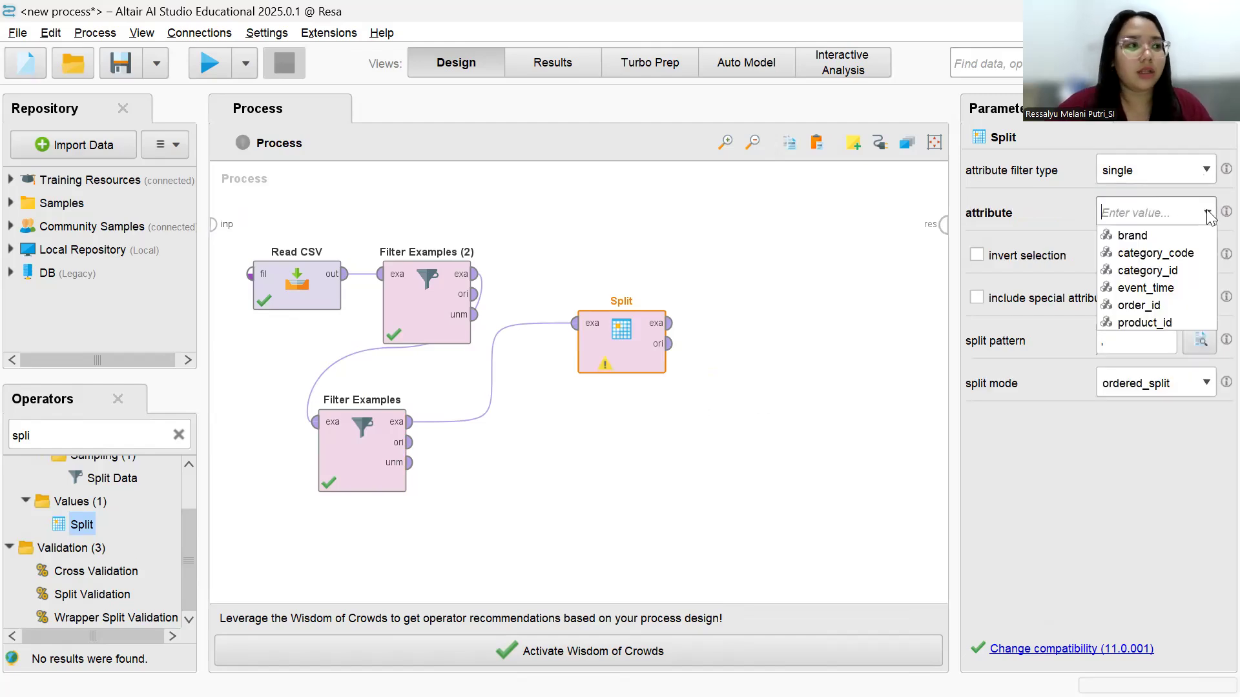
left_click(1170, 253)
left_click(1124, 347)
key("BackSpace")
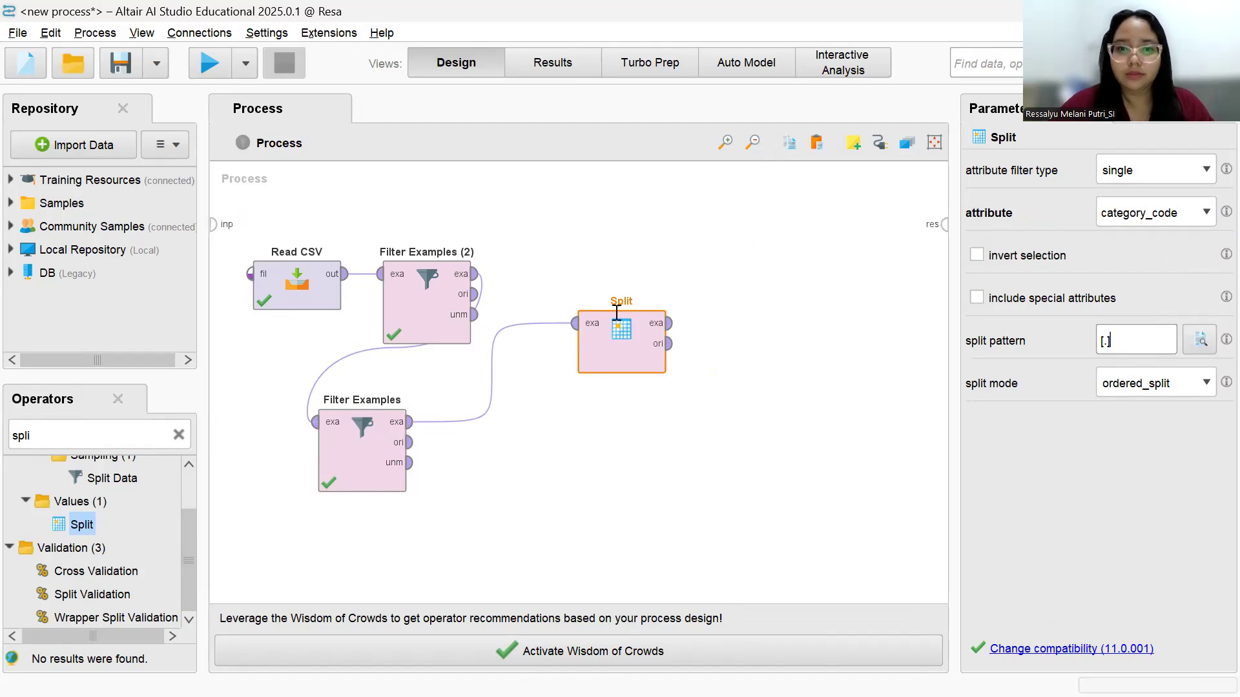
Connect Split's example output to the process result and run the process
left_click(668, 323)
left_click(945, 224)
left_click(213, 59)
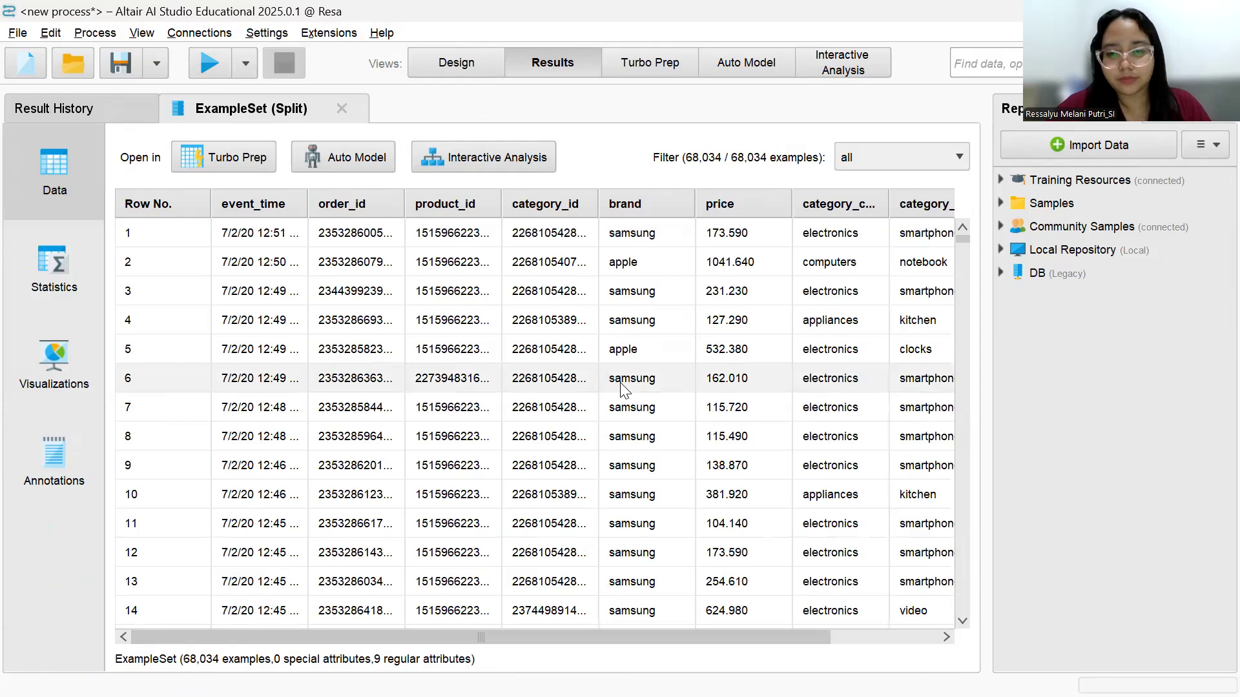
Widen the category_code_1, category_code_2 and category_code_3 columns in the results table so their full names fit
scroll(622, 389, "right", 3)
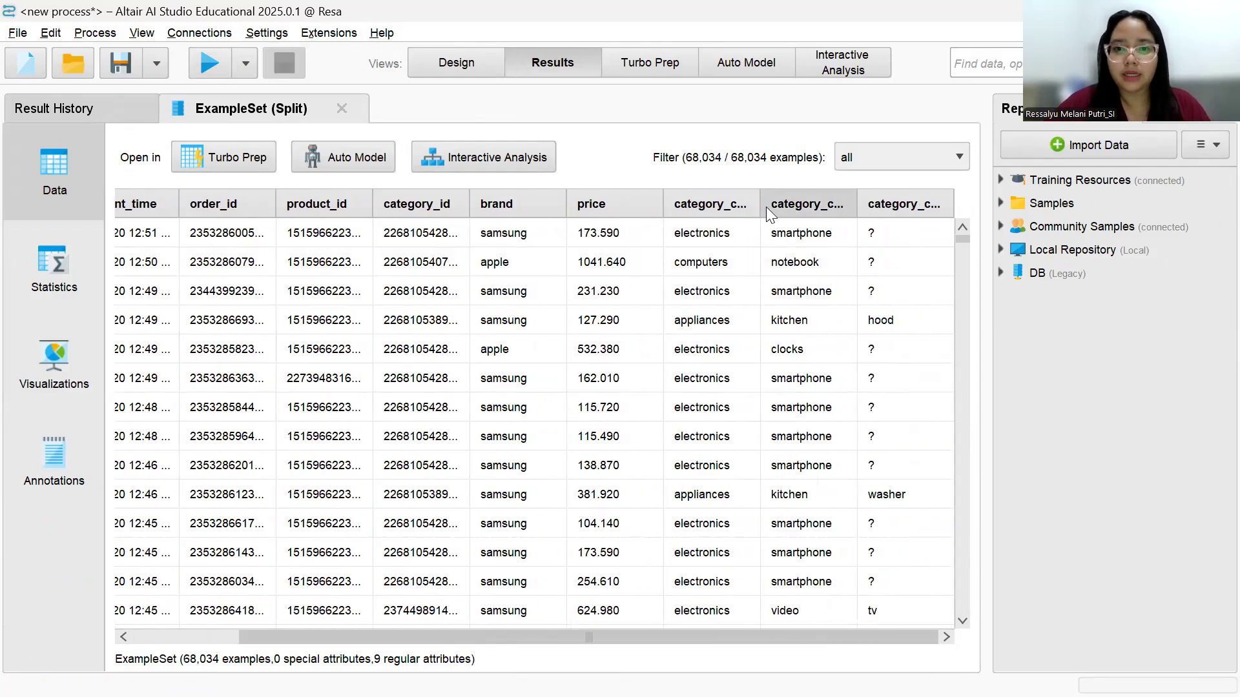
left_click_drag(758, 203, 788, 197)
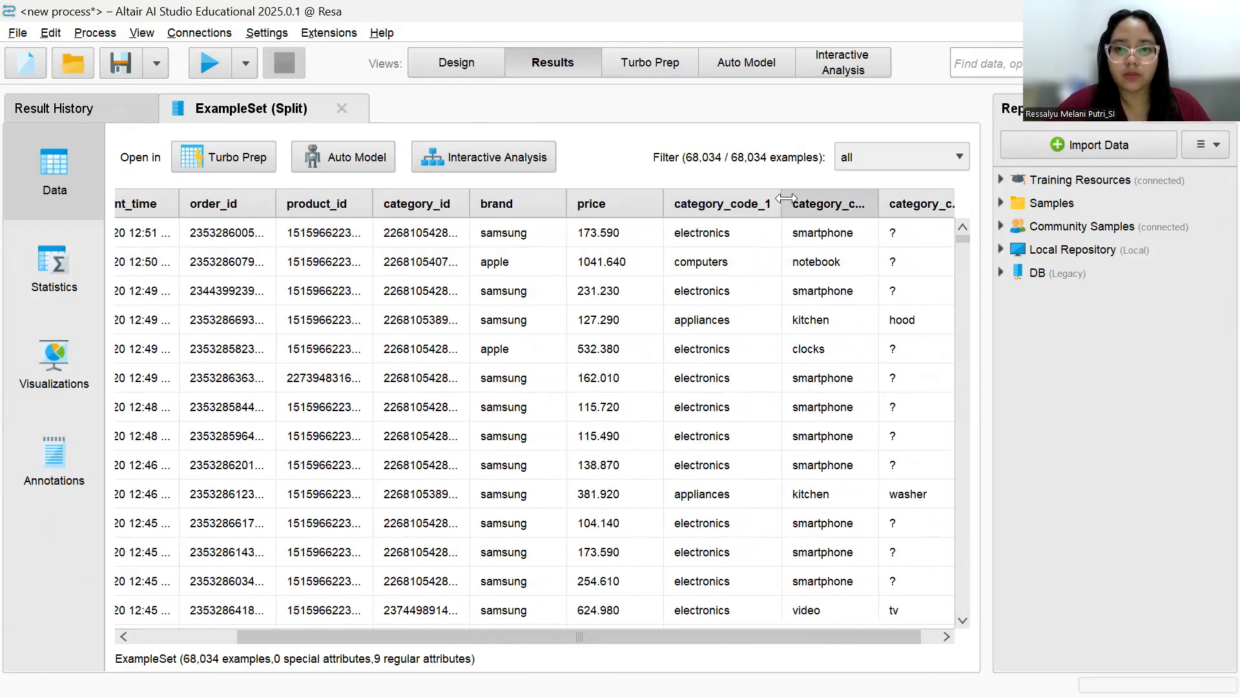
scroll(799, 263, "right", 1)
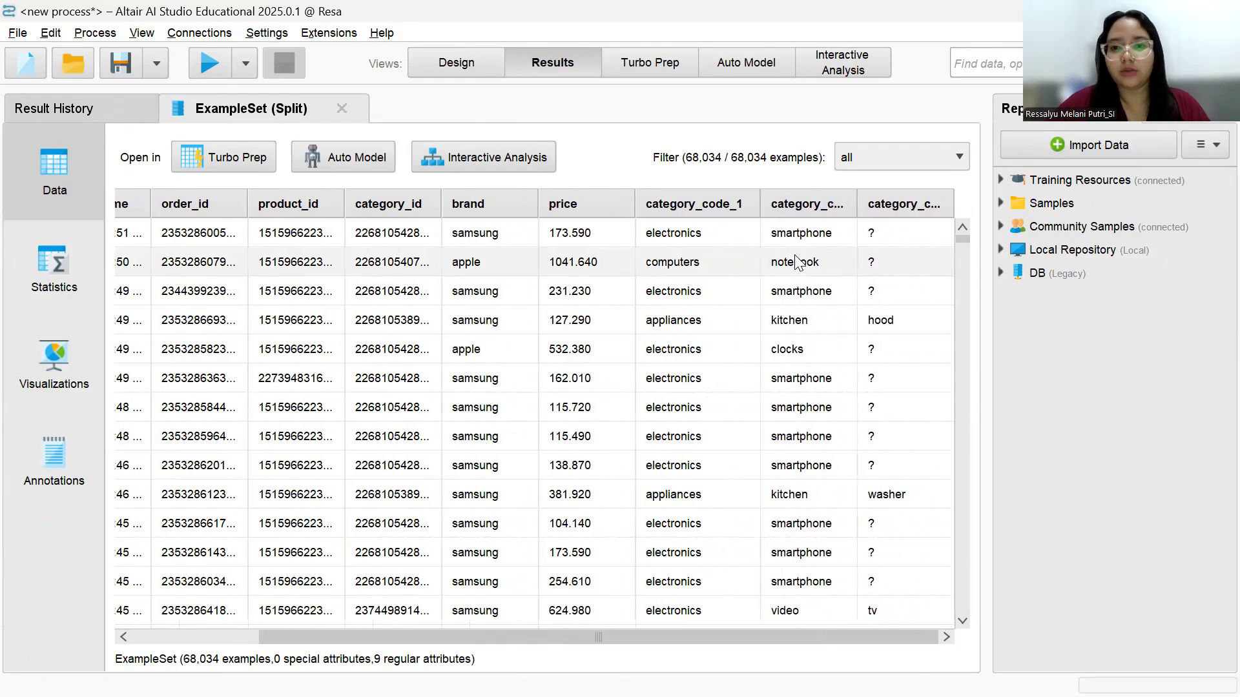
left_click_drag(857, 203, 885, 202)
scroll(868, 277, "right", 1)
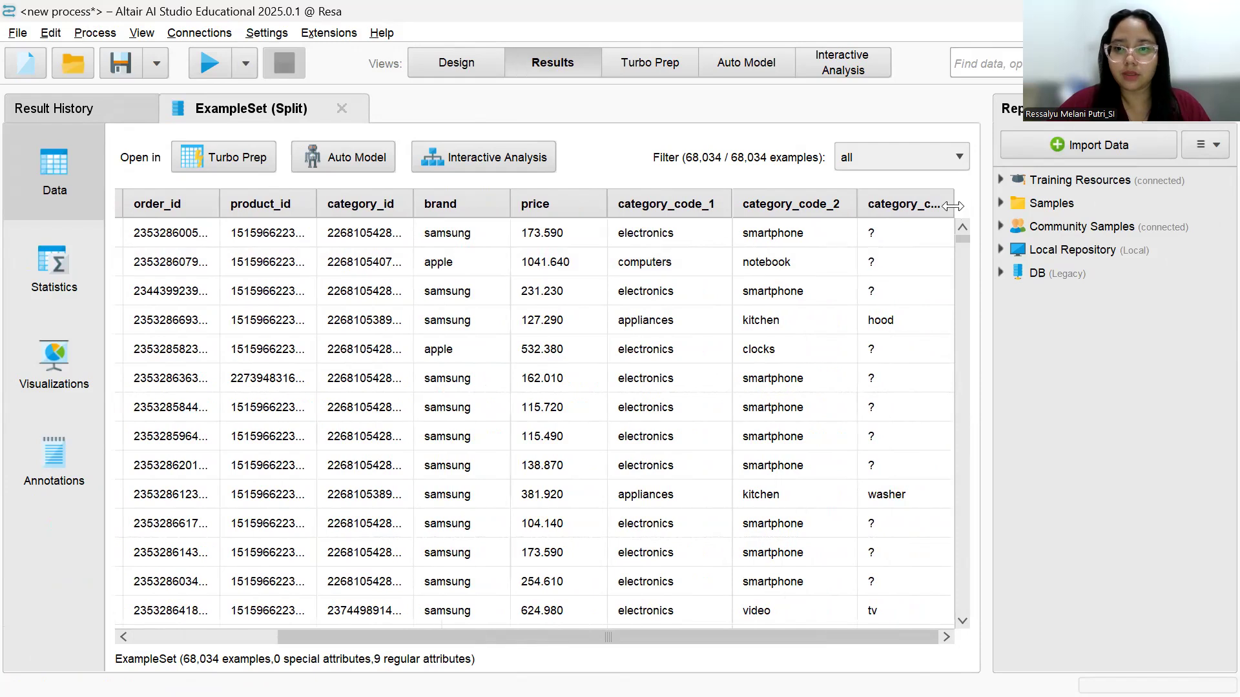
left_click_drag(953, 205, 972, 203)
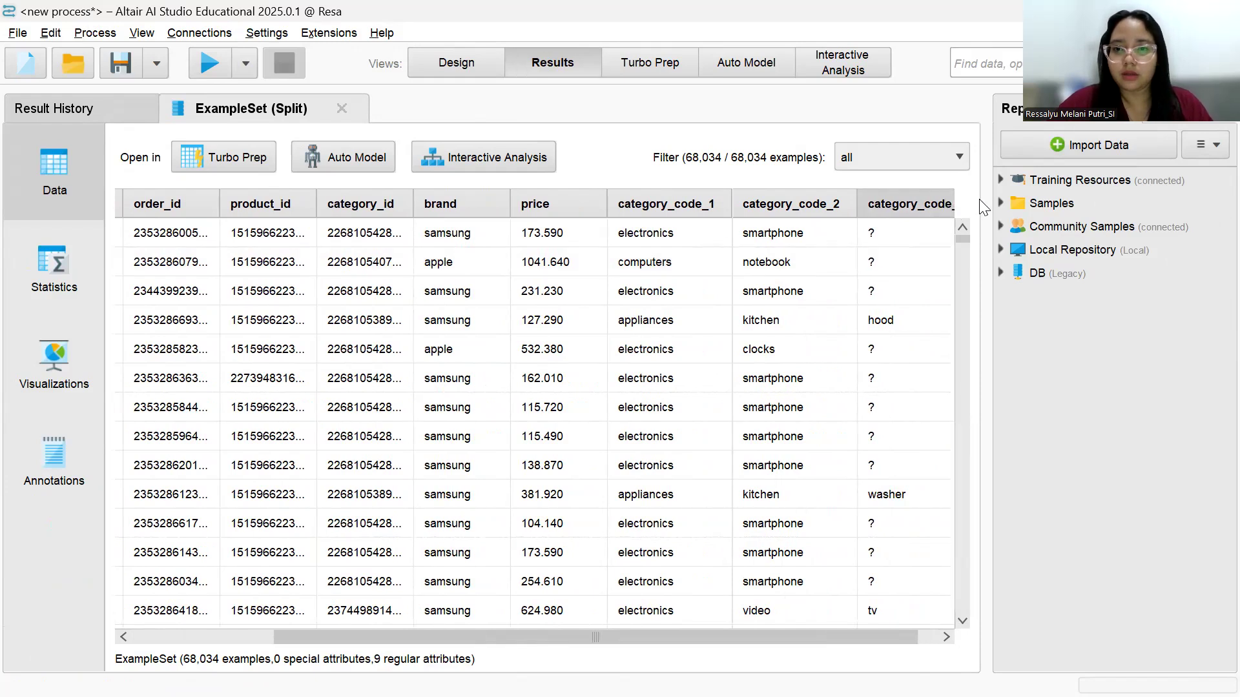
scroll(855, 261, "right", 1)
Examine the split category_code values in further rows of the Split results
left_click(468, 64)
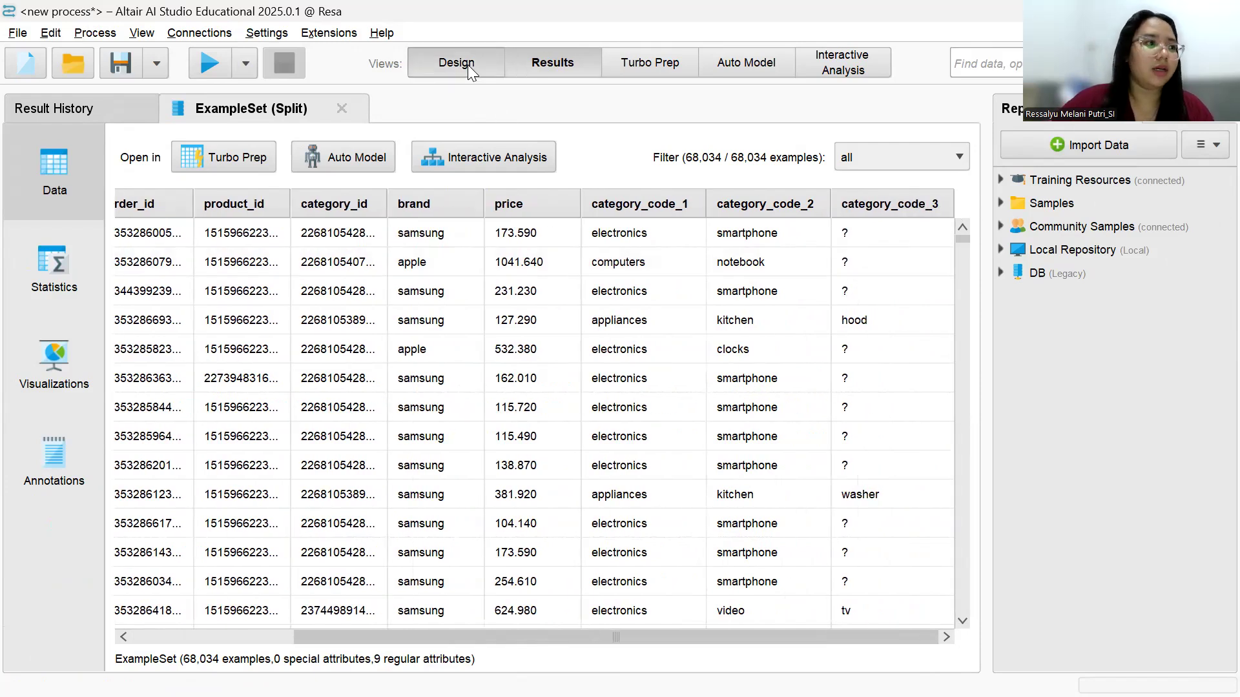
left_click(556, 65)
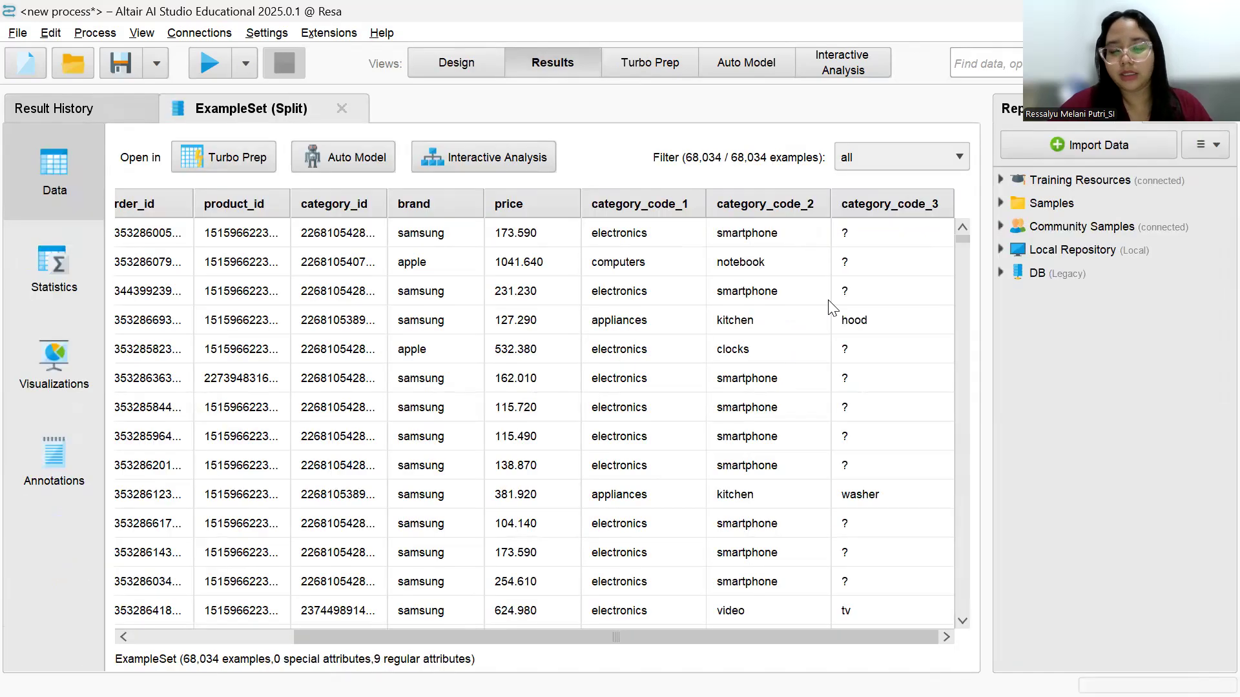
scroll(832, 308, "down", 10)
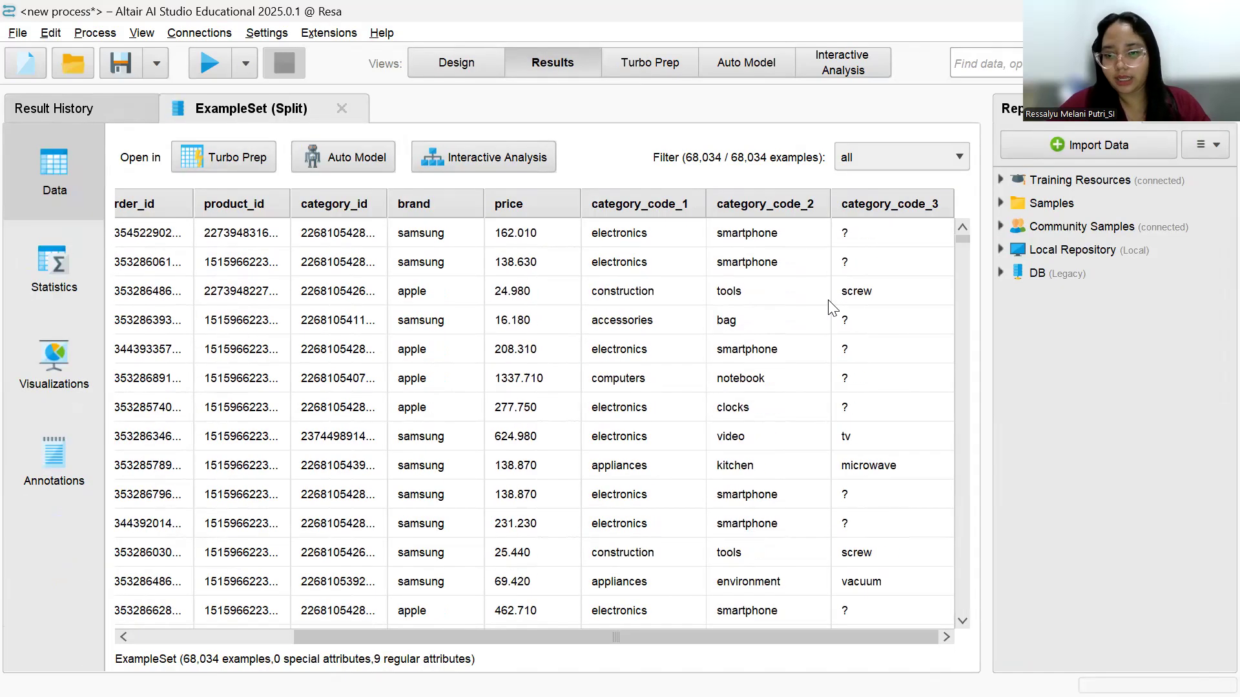
scroll(829, 301, "down", 7)
Add a Replace Missing Values operator to the process design and move Split next to the lower Filter Examples operator
left_click(477, 55)
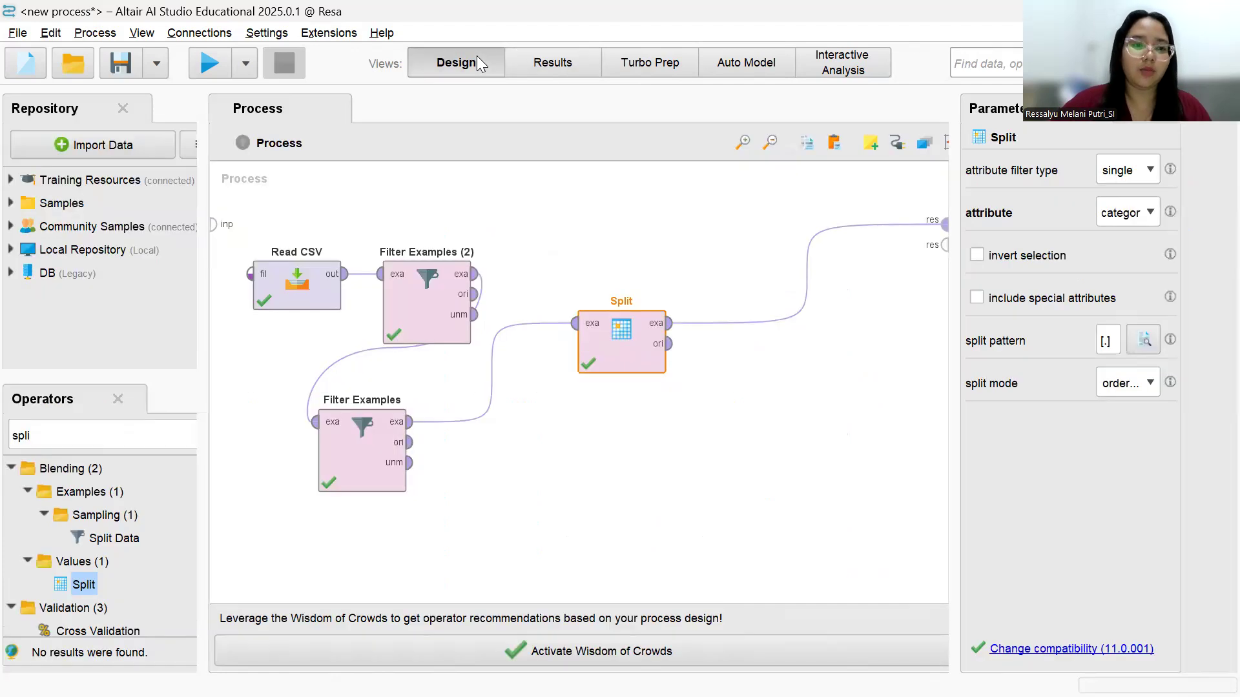
double_click(98, 435)
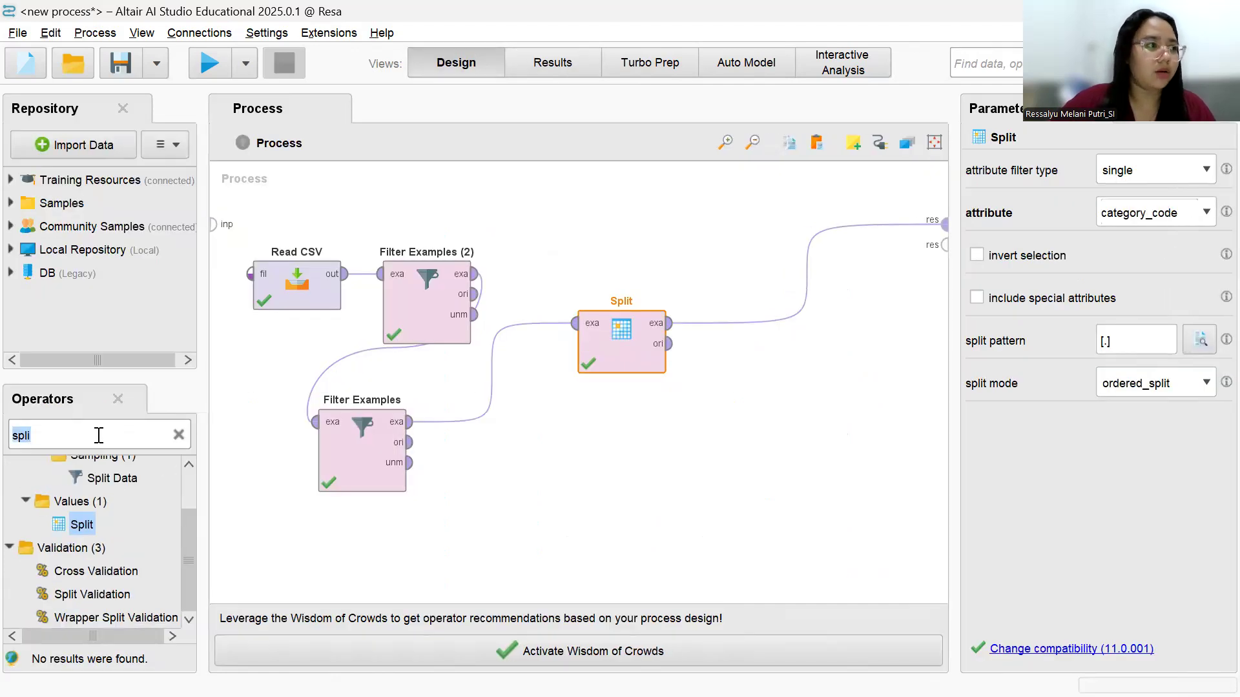
key("BackSpace")
type("re")
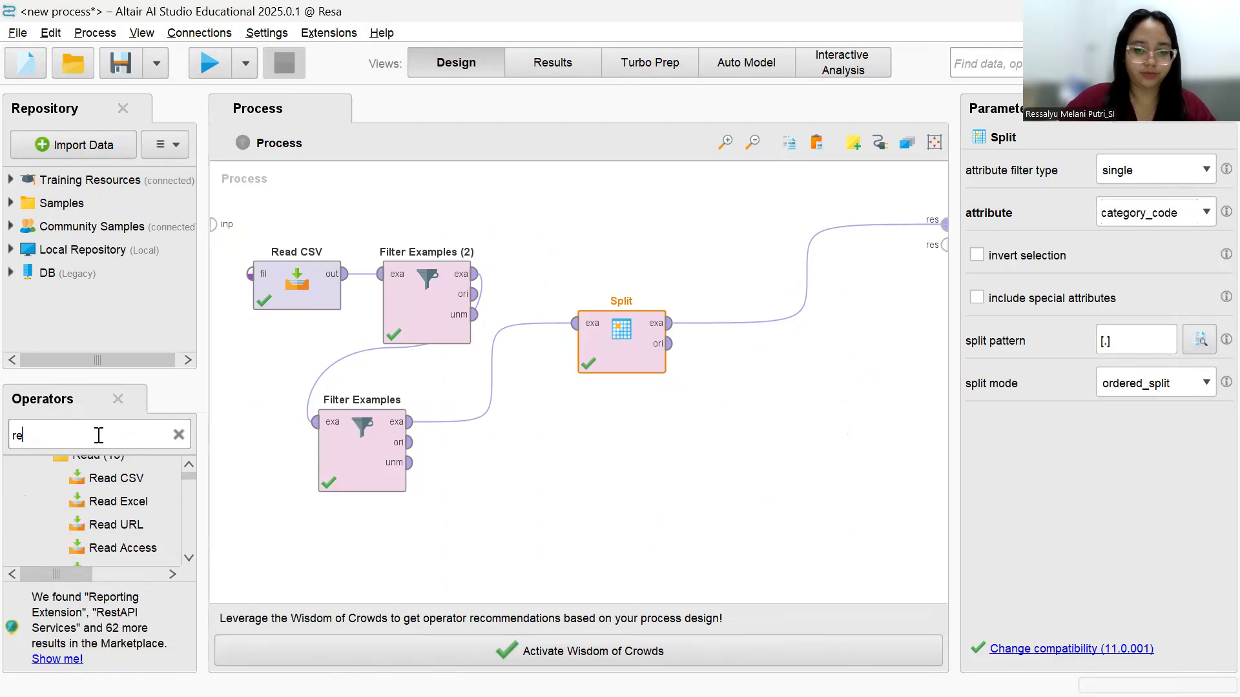
type("place")
left_click_drag(116, 570, 675, 403)
left_click_drag(597, 338, 466, 387)
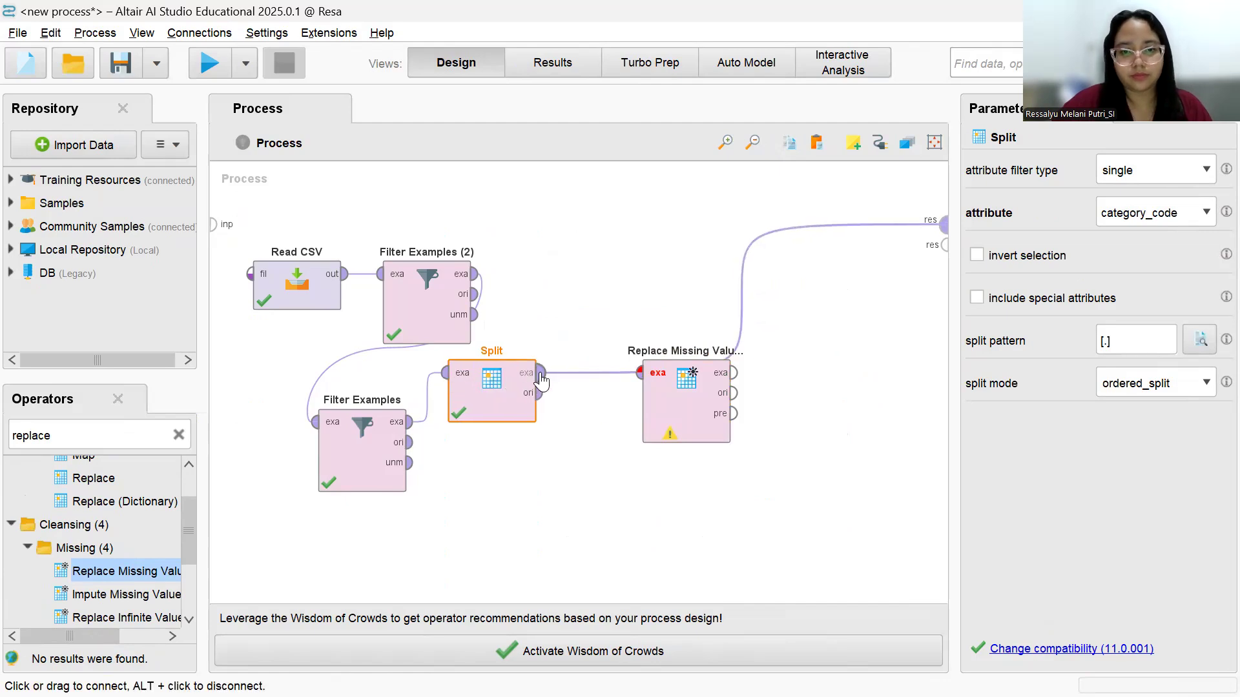
Connect Split's example output to Replace Missing Values and that operator's example output to the process result
left_click(540, 373)
left_click(639, 373)
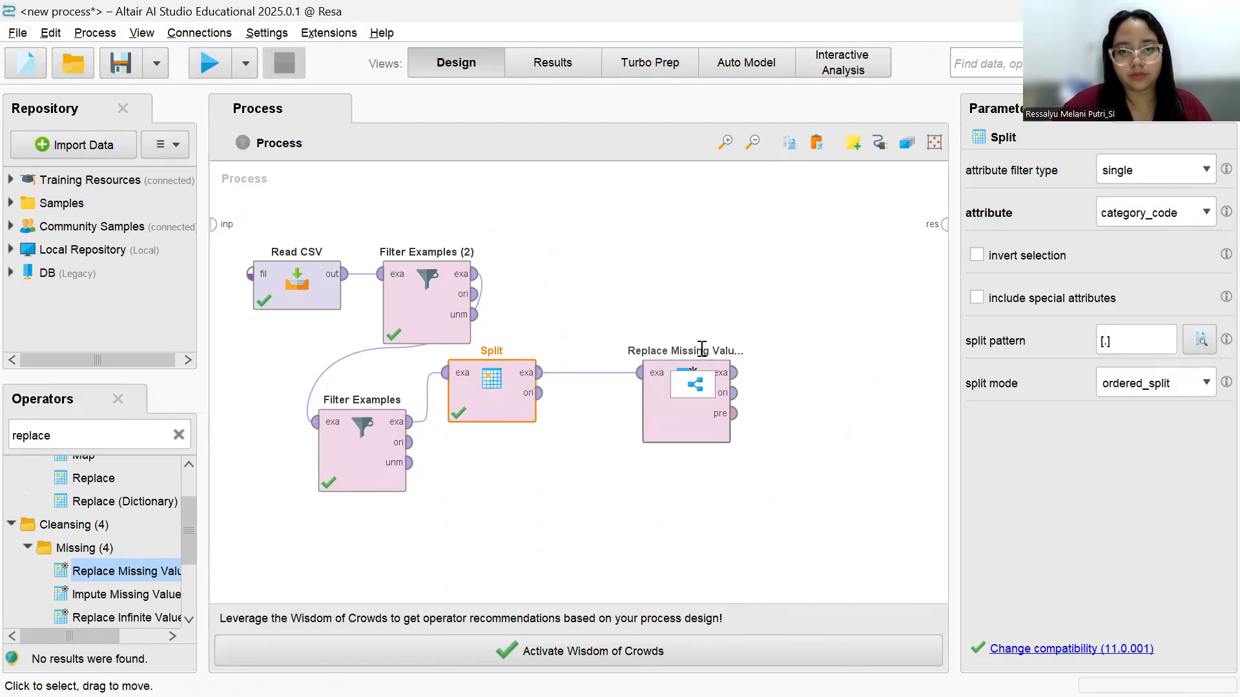
left_click(735, 373)
left_click(946, 226)
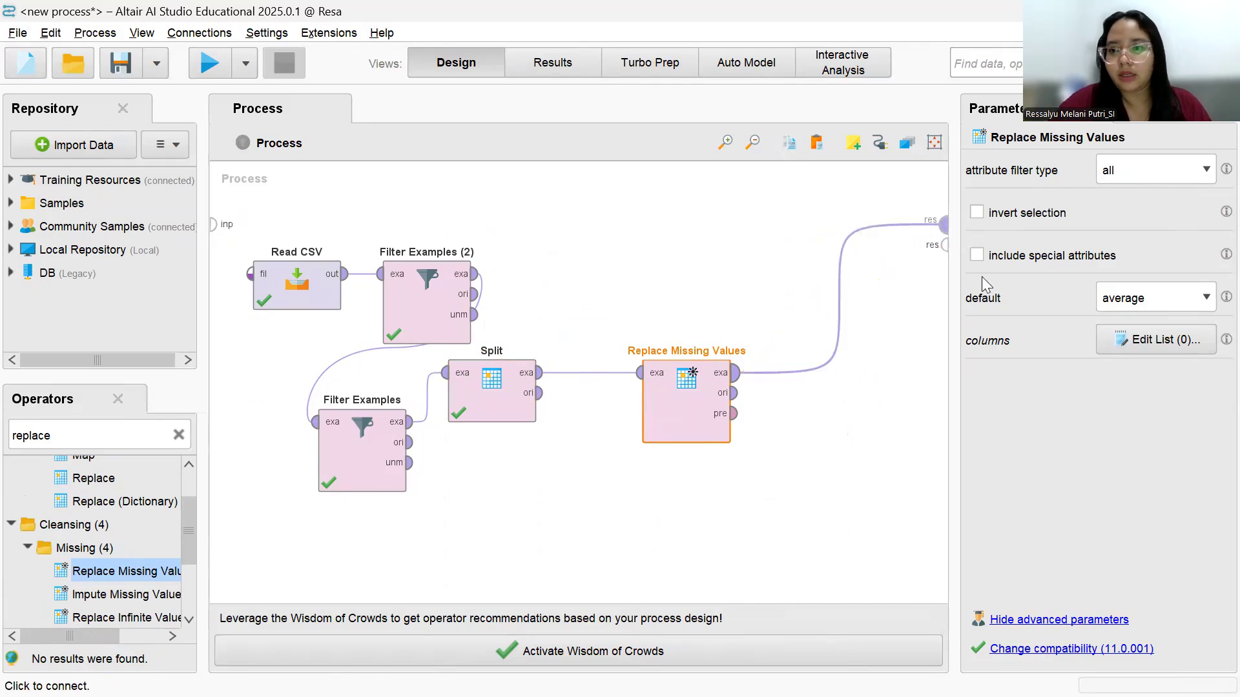
Configure Replace Missing Values for the single attribute category_code_3, with default set to value and the replenishment value -
left_click(1163, 170)
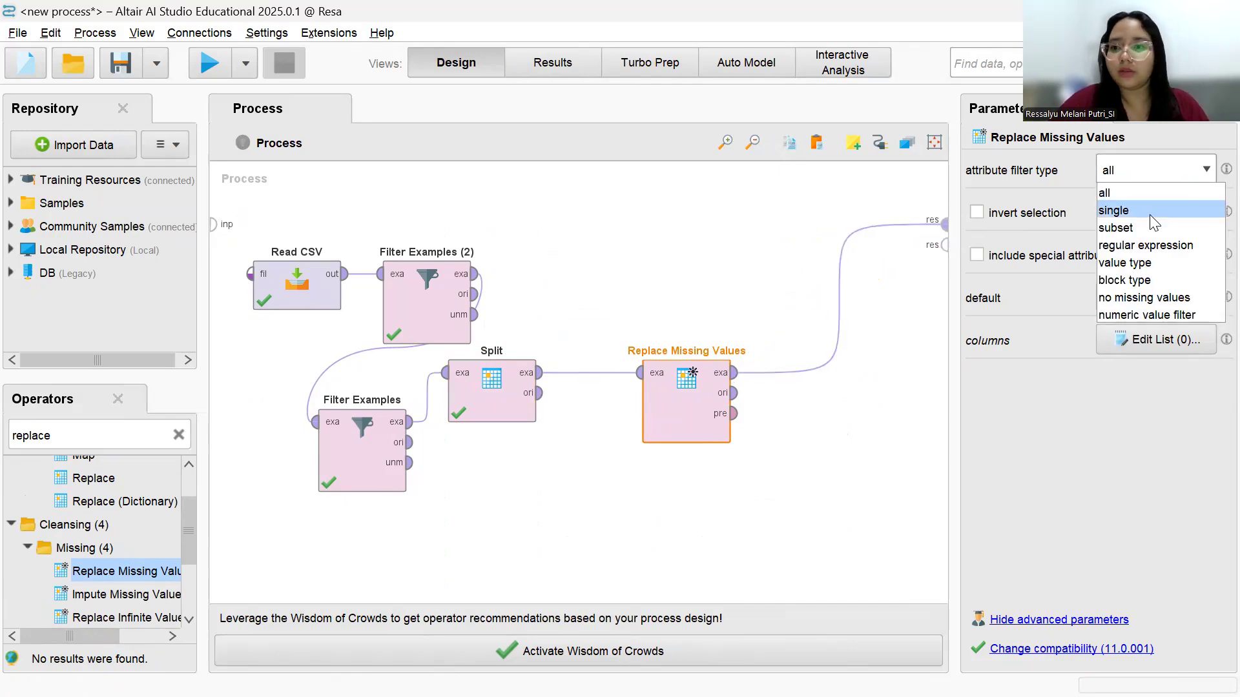
left_click(1124, 210)
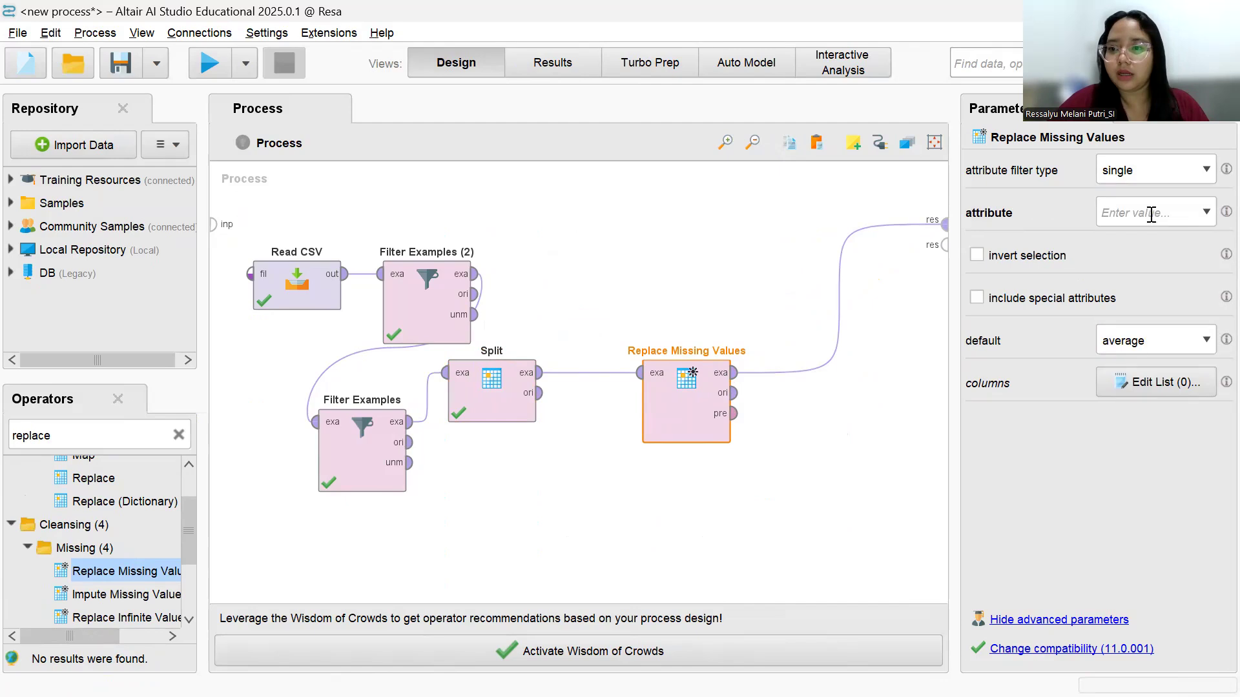
left_click(1205, 213)
left_click(1165, 289)
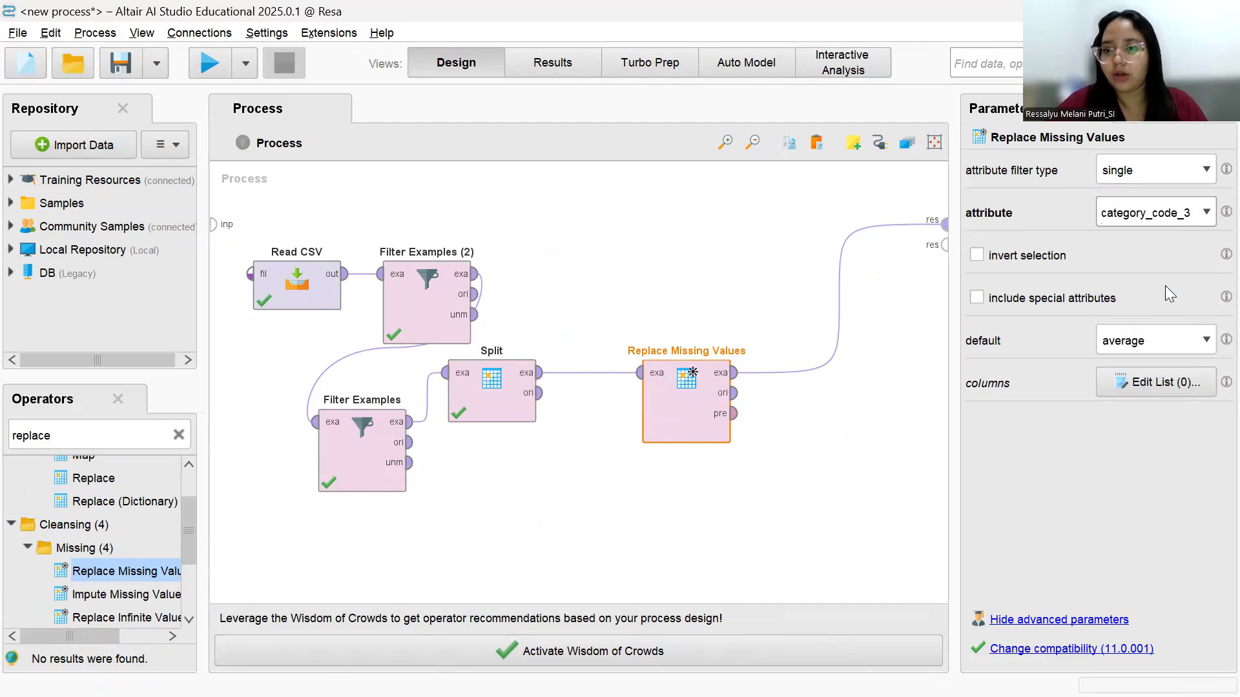
left_click(1148, 349)
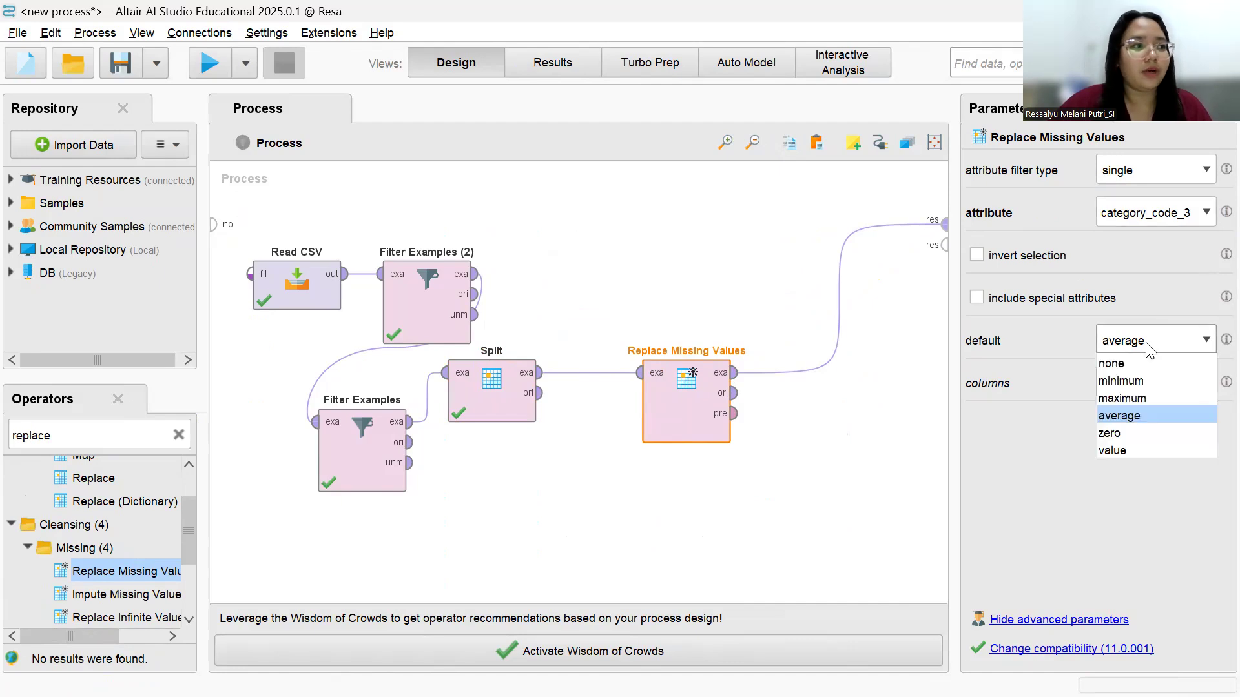
left_click(1124, 451)
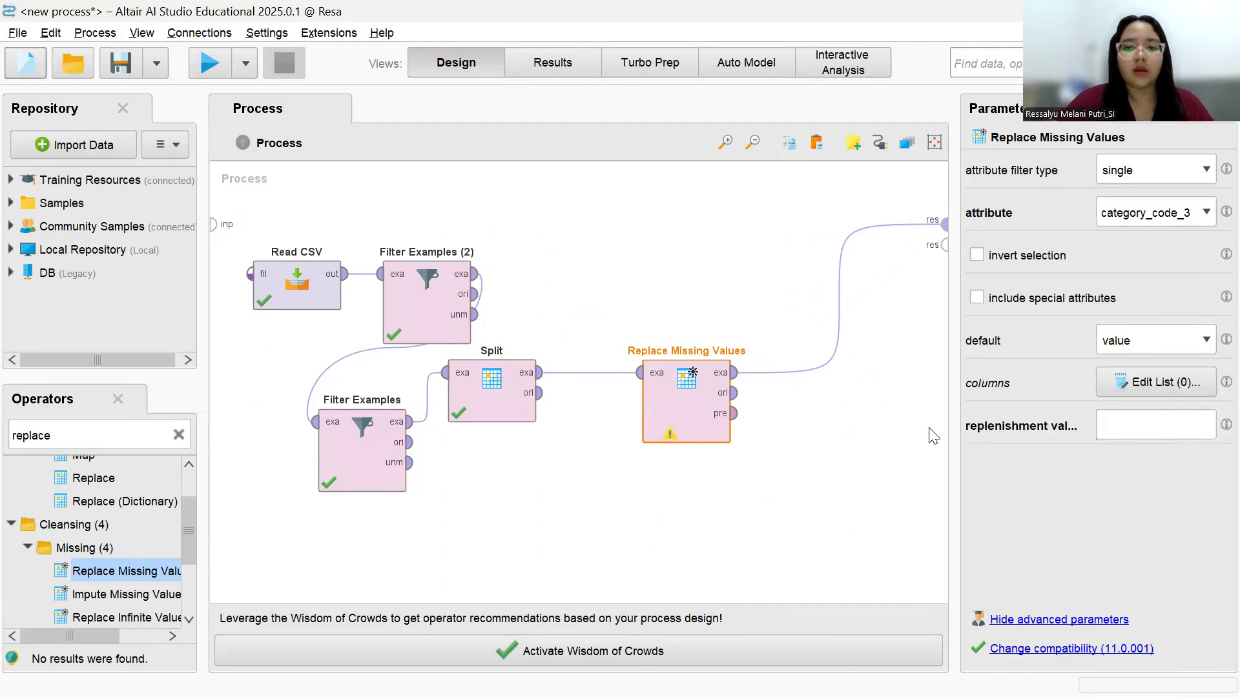
left_click(1118, 424)
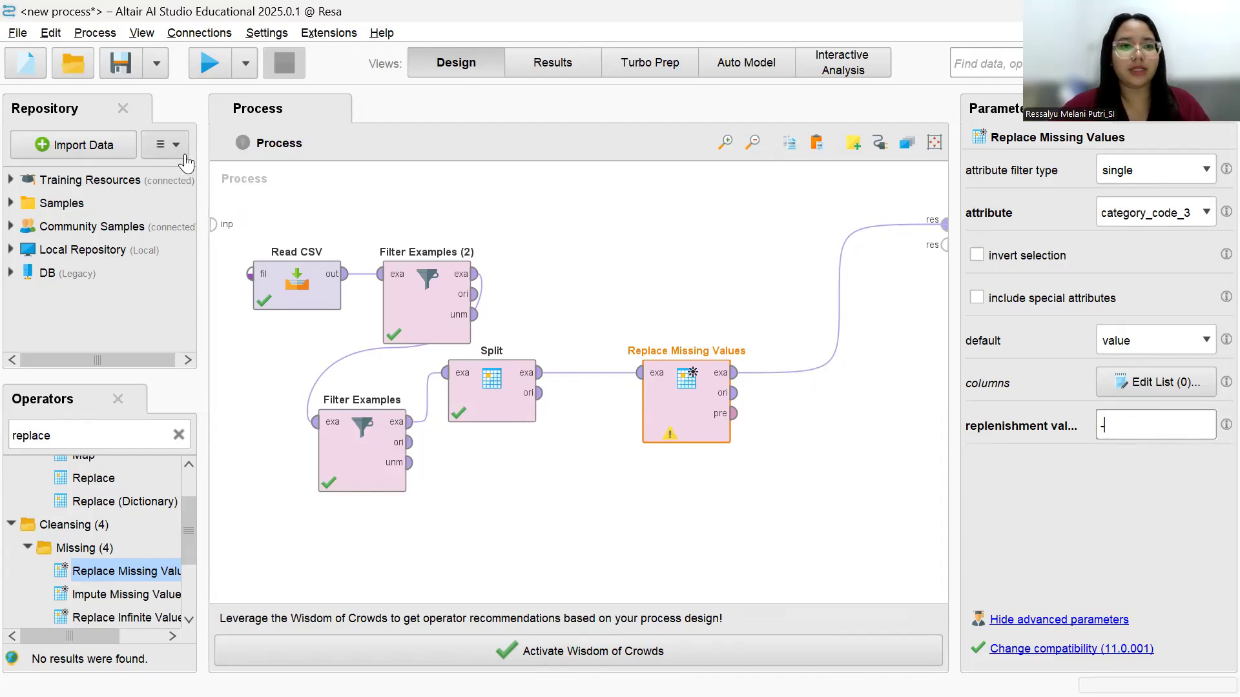
Run the process and widen the category_code_3 column in the results table so its full name fits
left_click(208, 60)
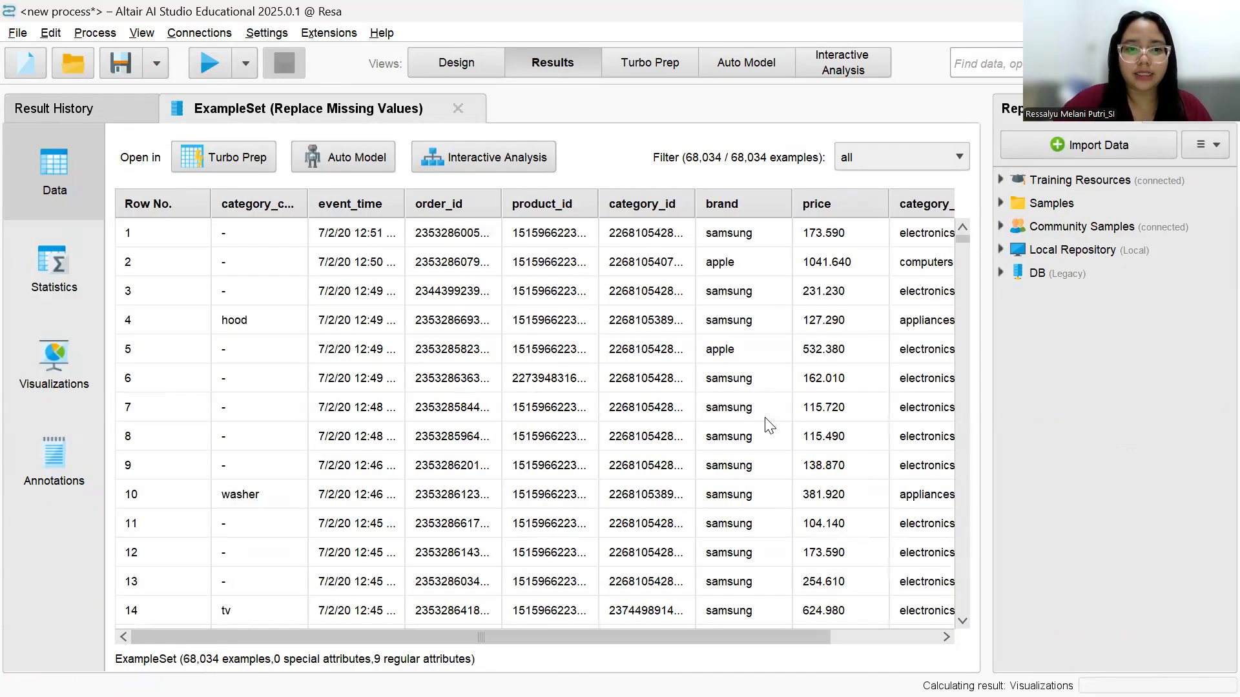
left_click_drag(308, 204, 356, 205)
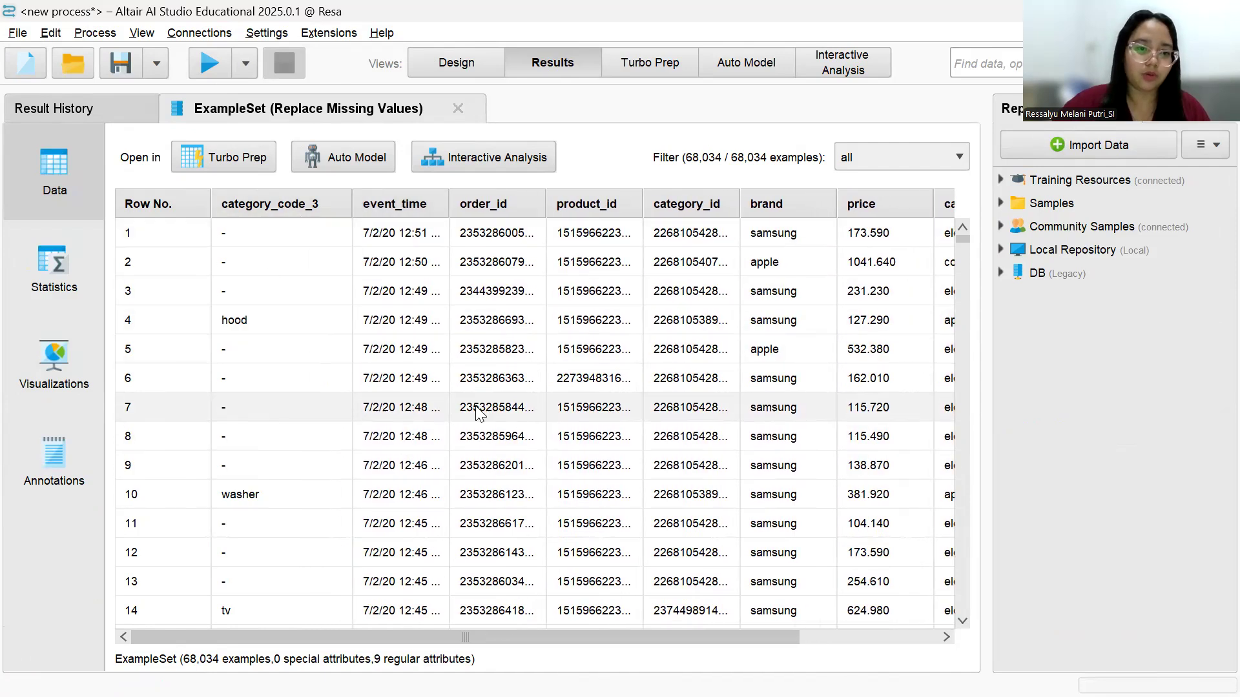
scroll(481, 410, "right", 5)
scroll(504, 407, "left", 5)
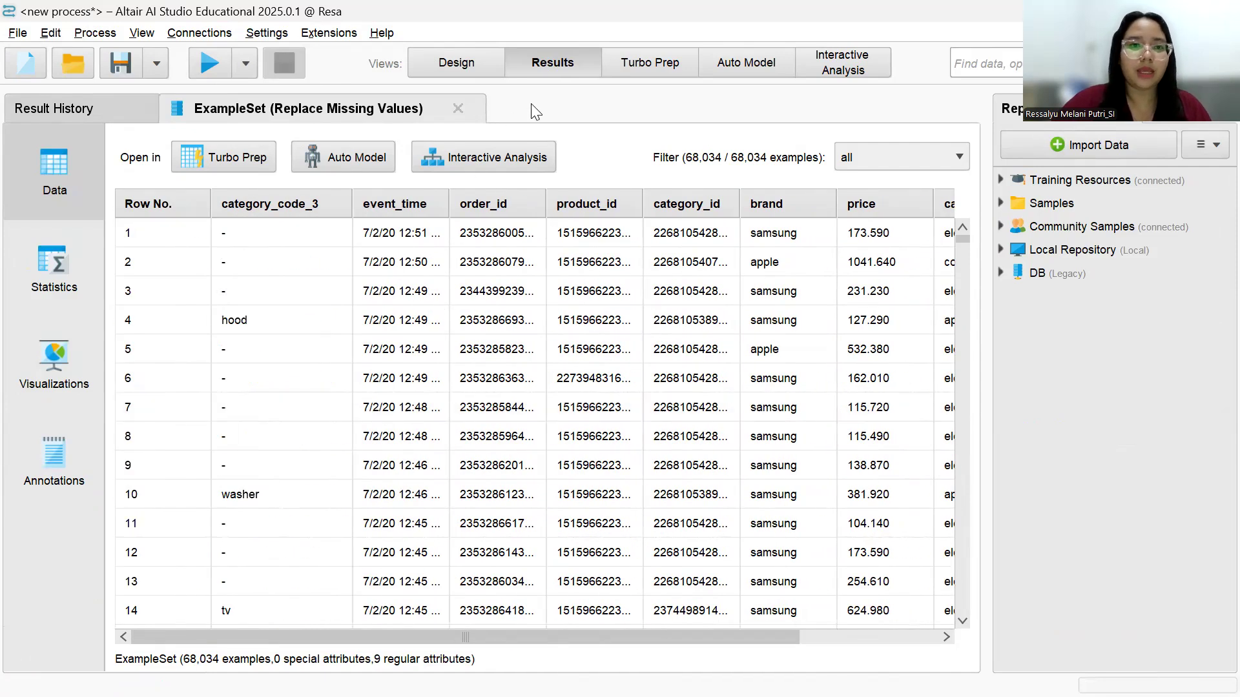
Move Replace Missing Values level with Filter Examples (2) in the process design and add a Cut operator below it
left_click(456, 62)
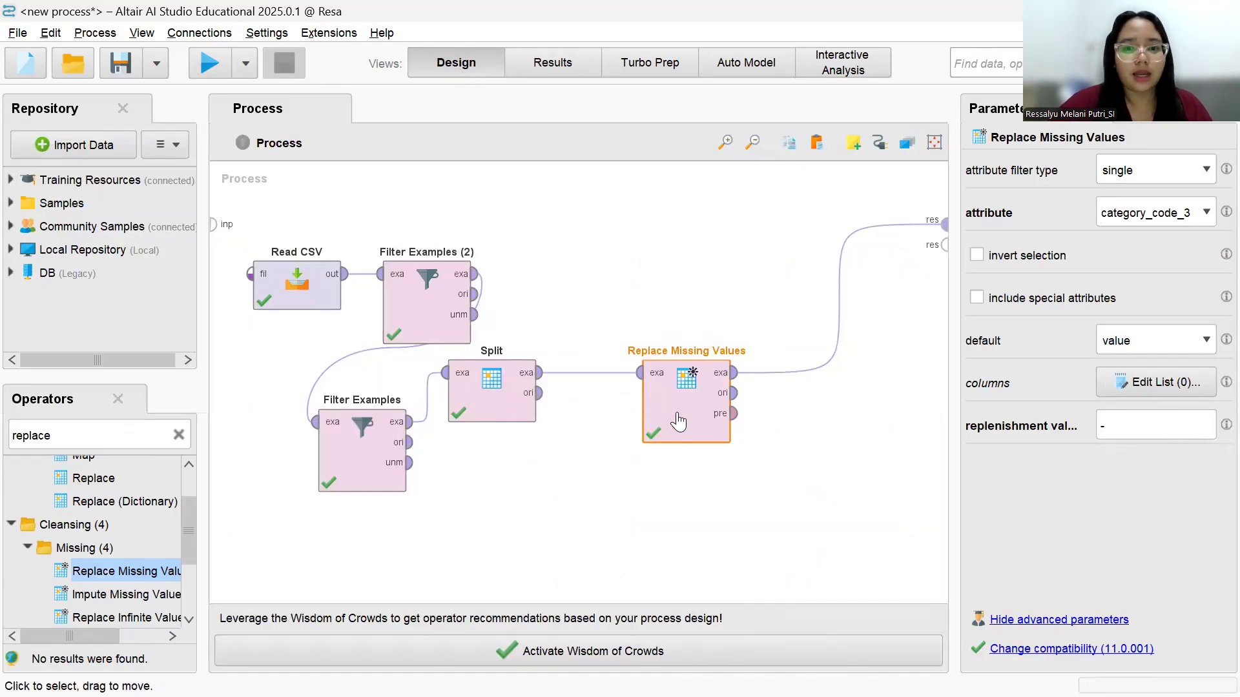
left_click_drag(678, 422, 603, 326)
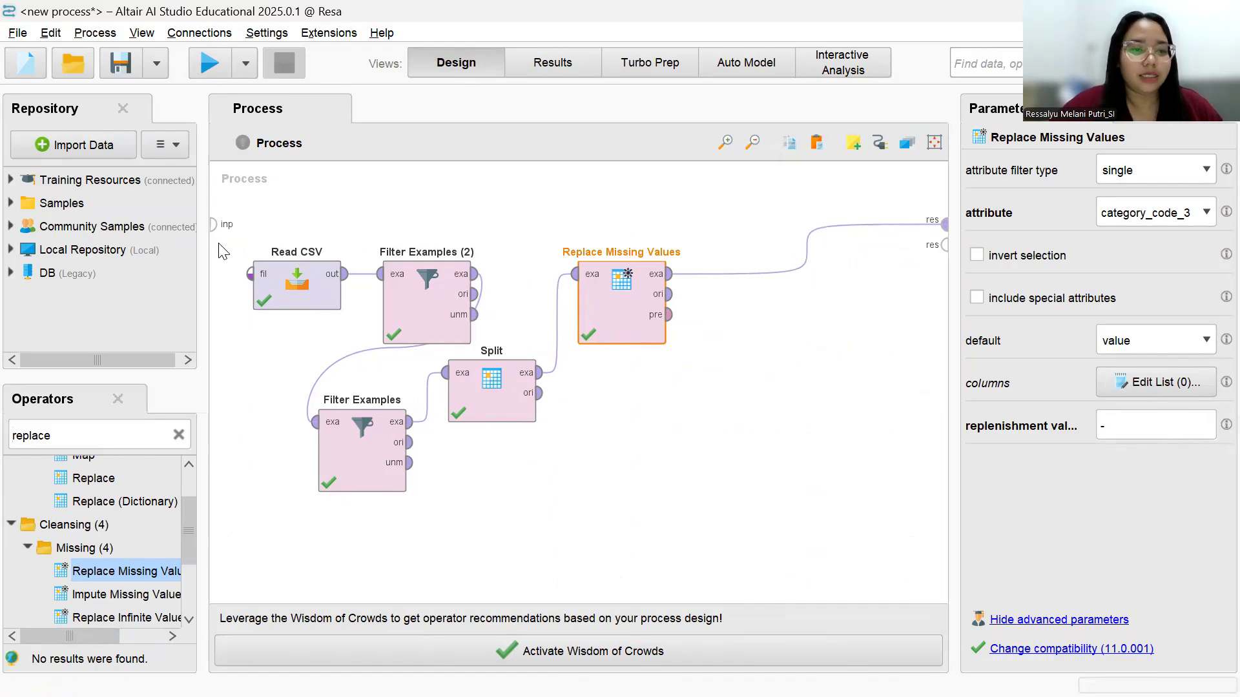
left_click_drag(118, 502, 118, 524)
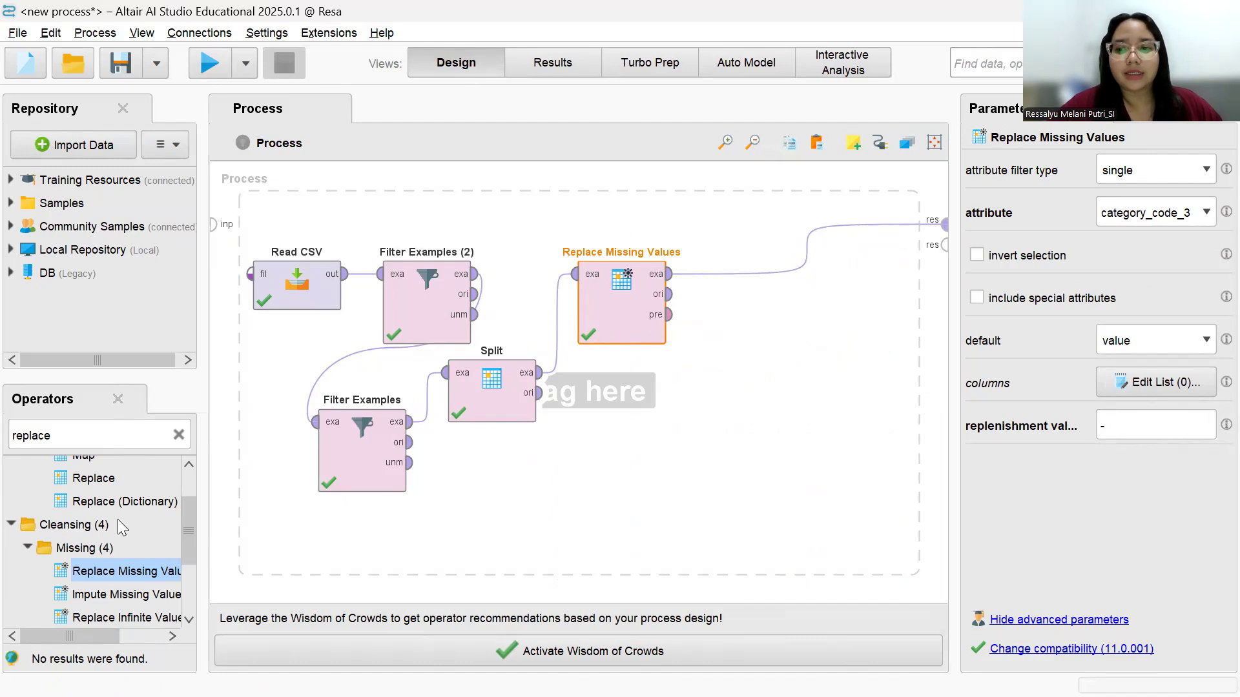
left_click_drag(117, 519, 93, 435)
double_click(93, 436)
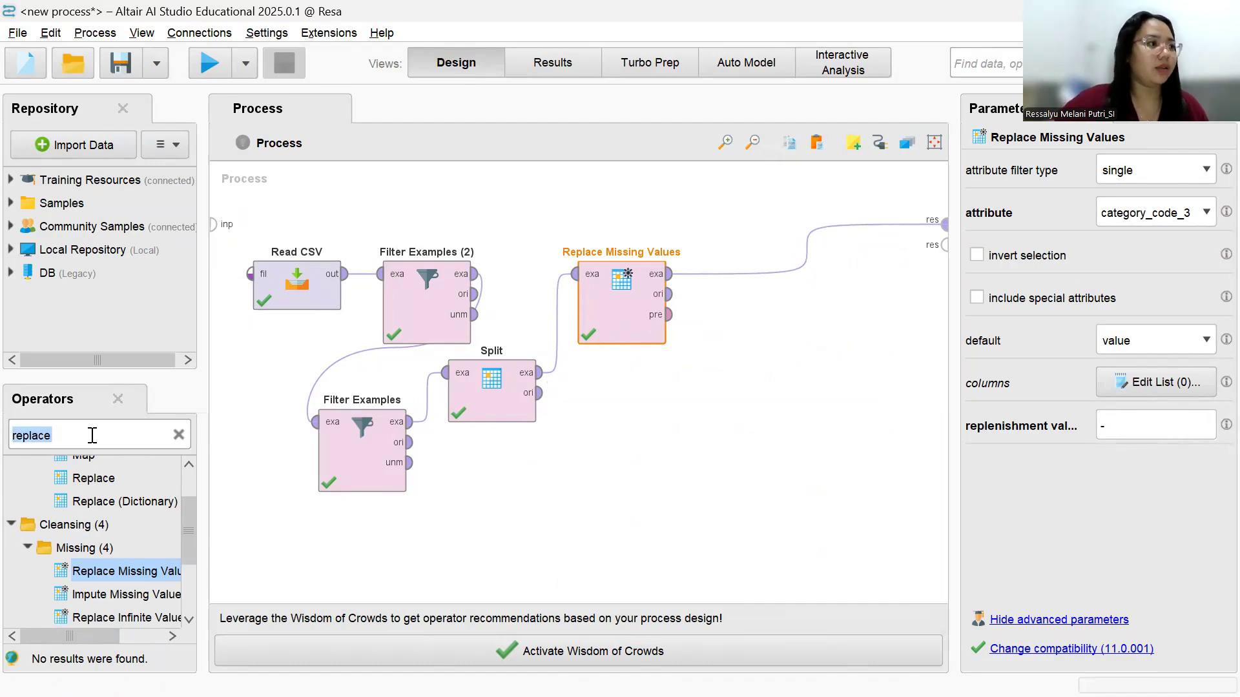
type("cutr")
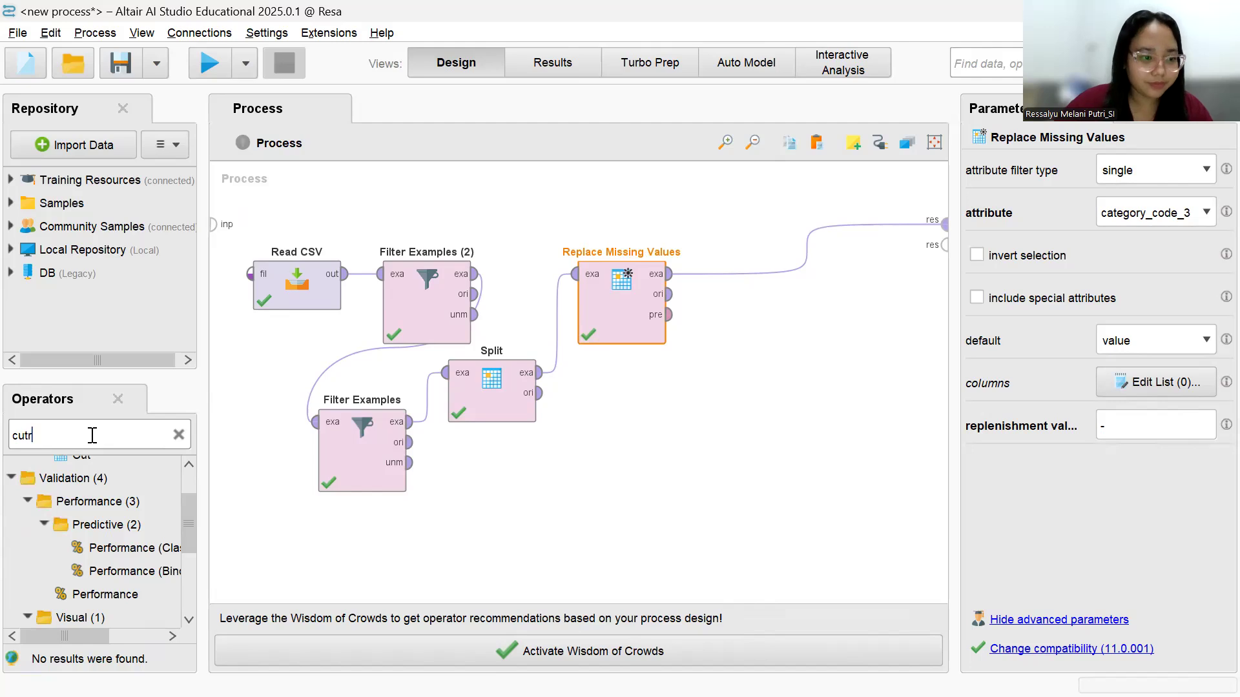
key("BackSpace")
left_click_drag(81, 484, 672, 416)
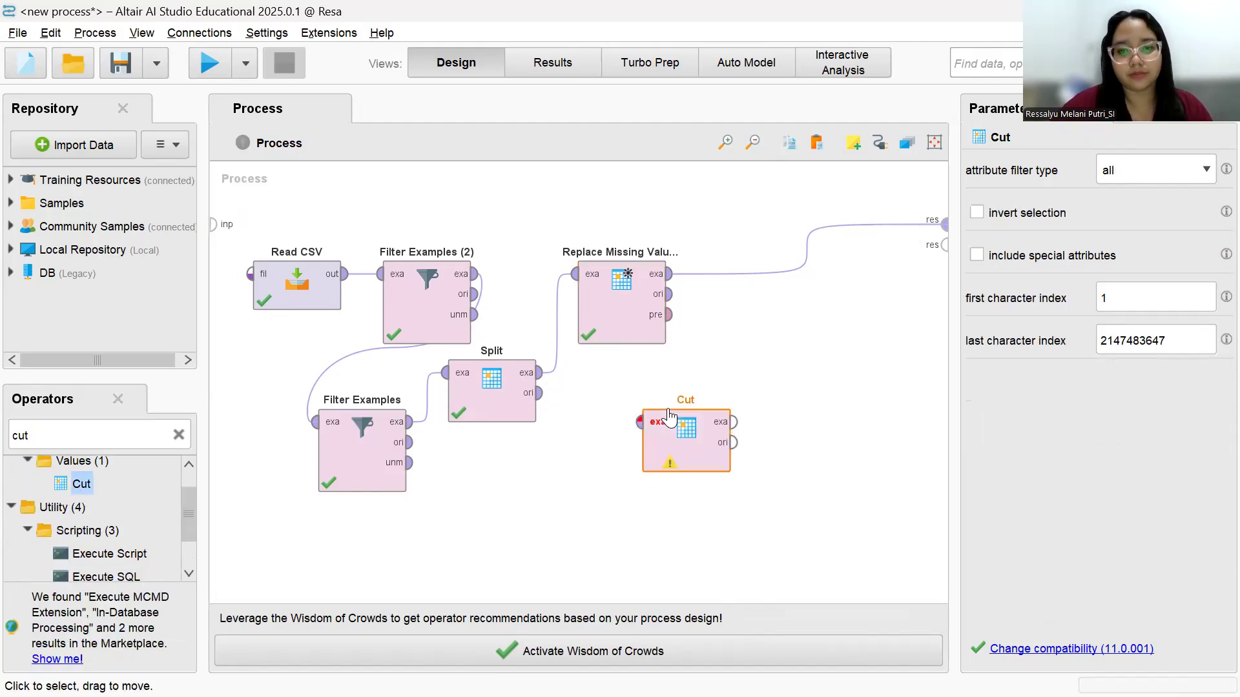
Connect the example output of Replace Missing Values to Cut and Cut's example output to the process result
left_click(672, 276)
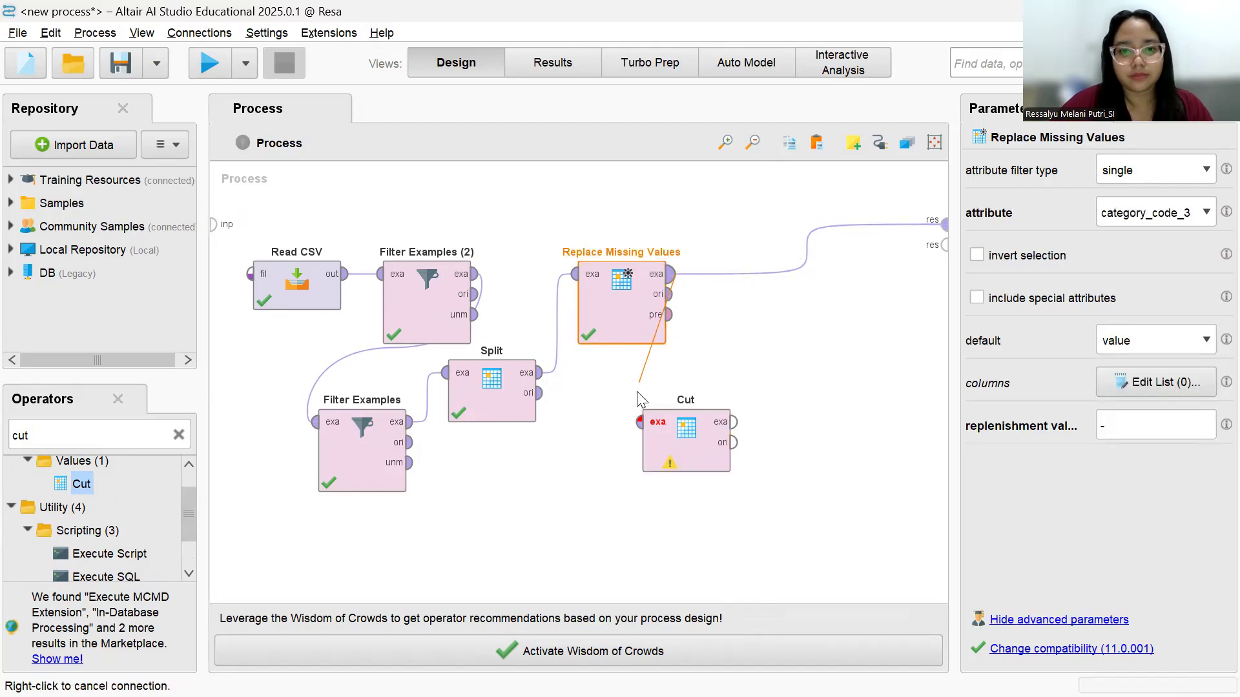
left_click(638, 423)
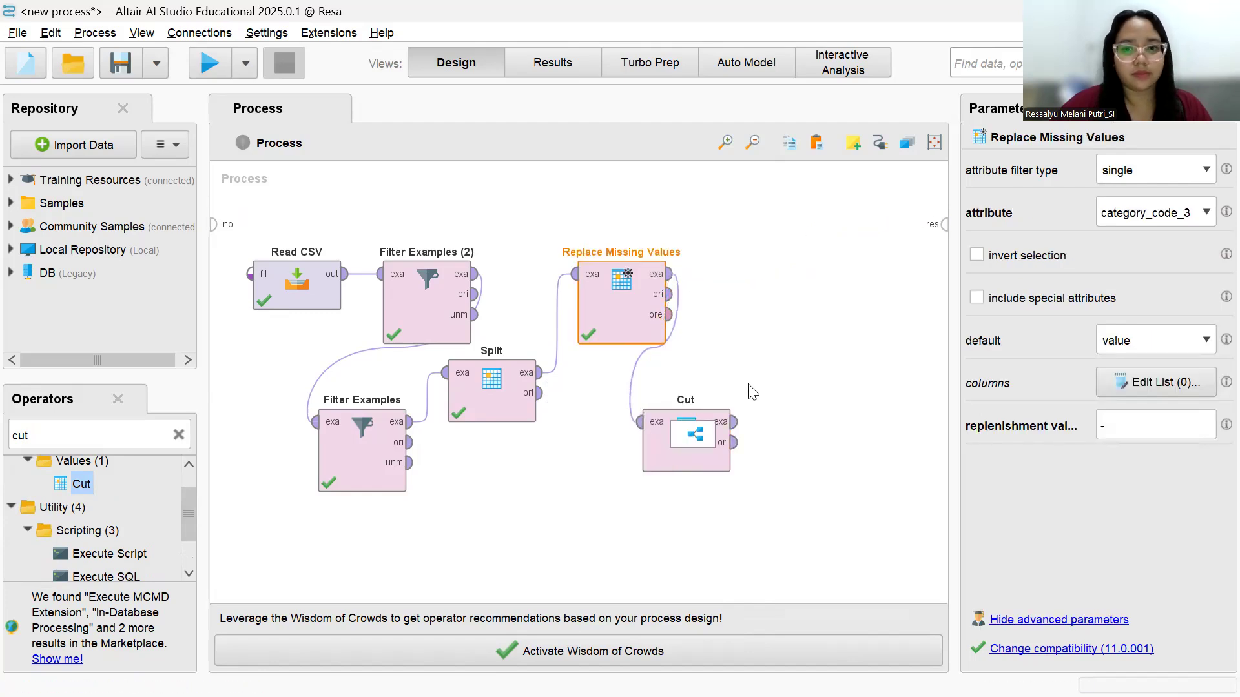
left_click(734, 421)
left_click(943, 224)
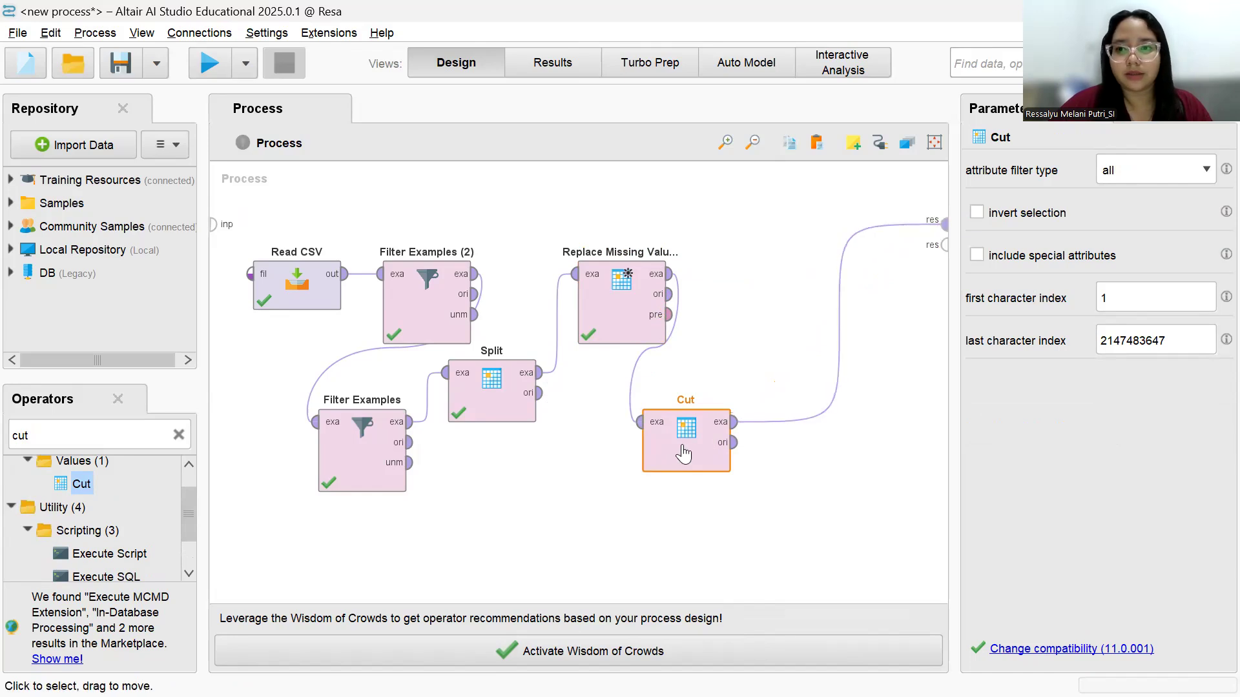
Configure Cut for the single attribute order_id with first character index 11 and run the process
left_click(1148, 171)
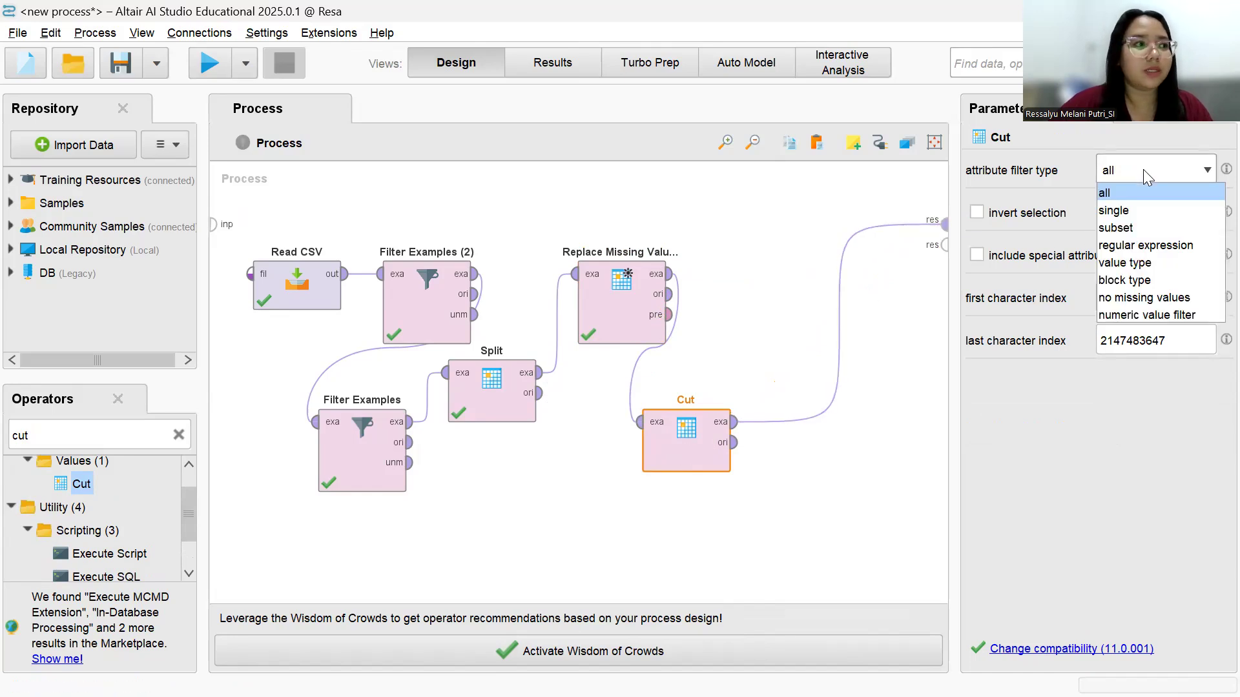
left_click(1135, 211)
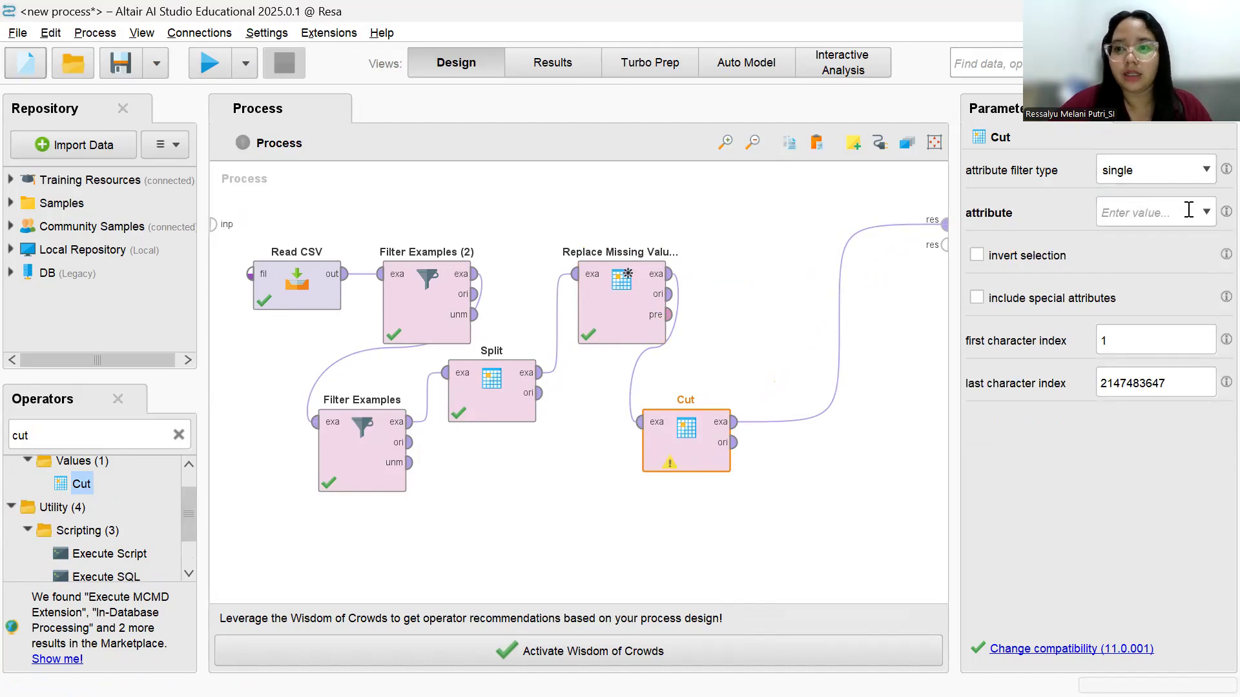
left_click(1208, 214)
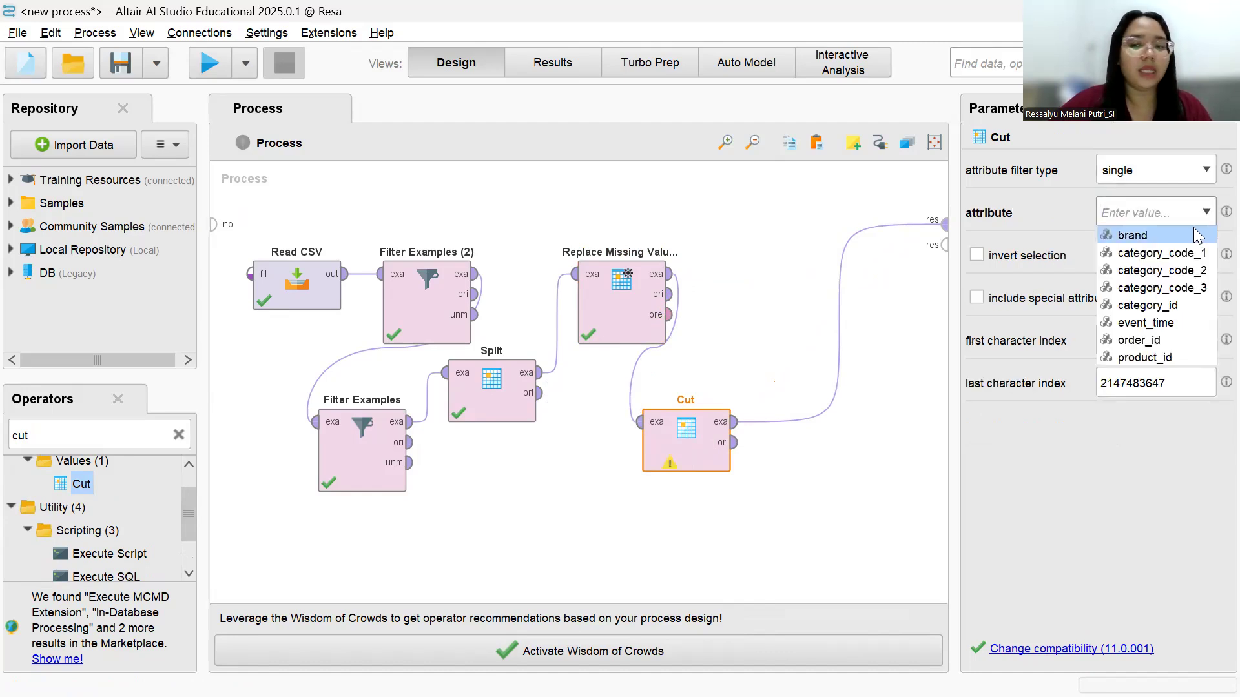
left_click(1159, 339)
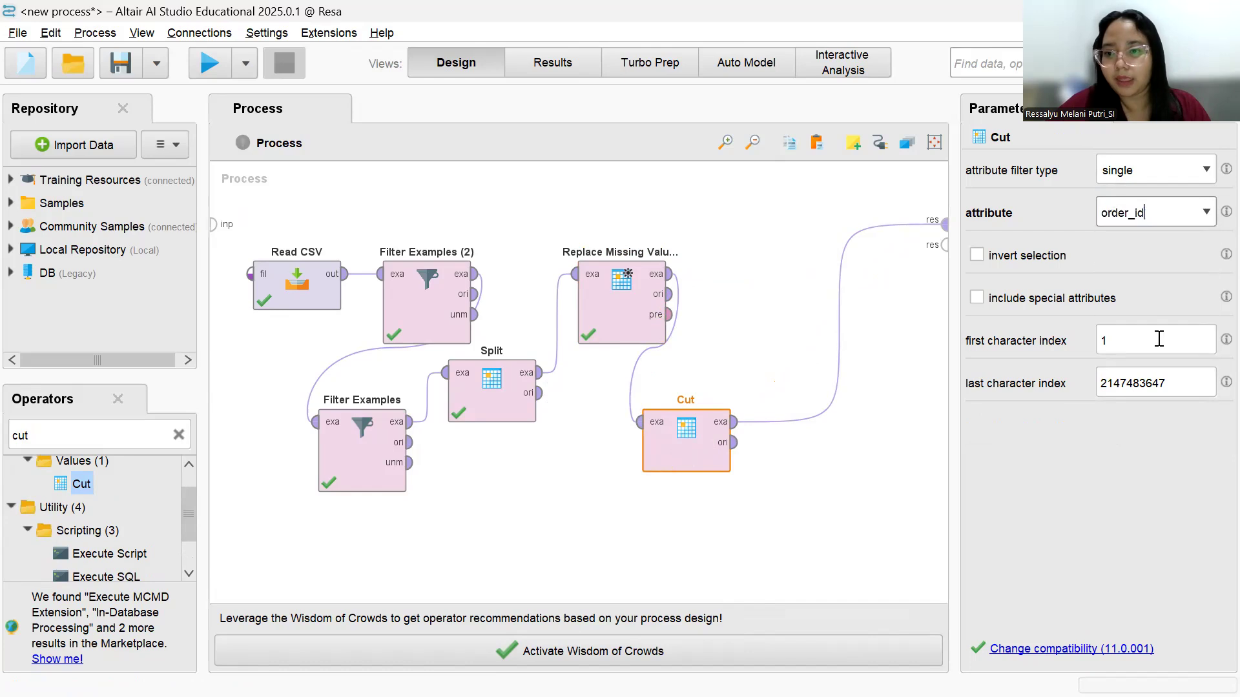
left_click(1143, 341)
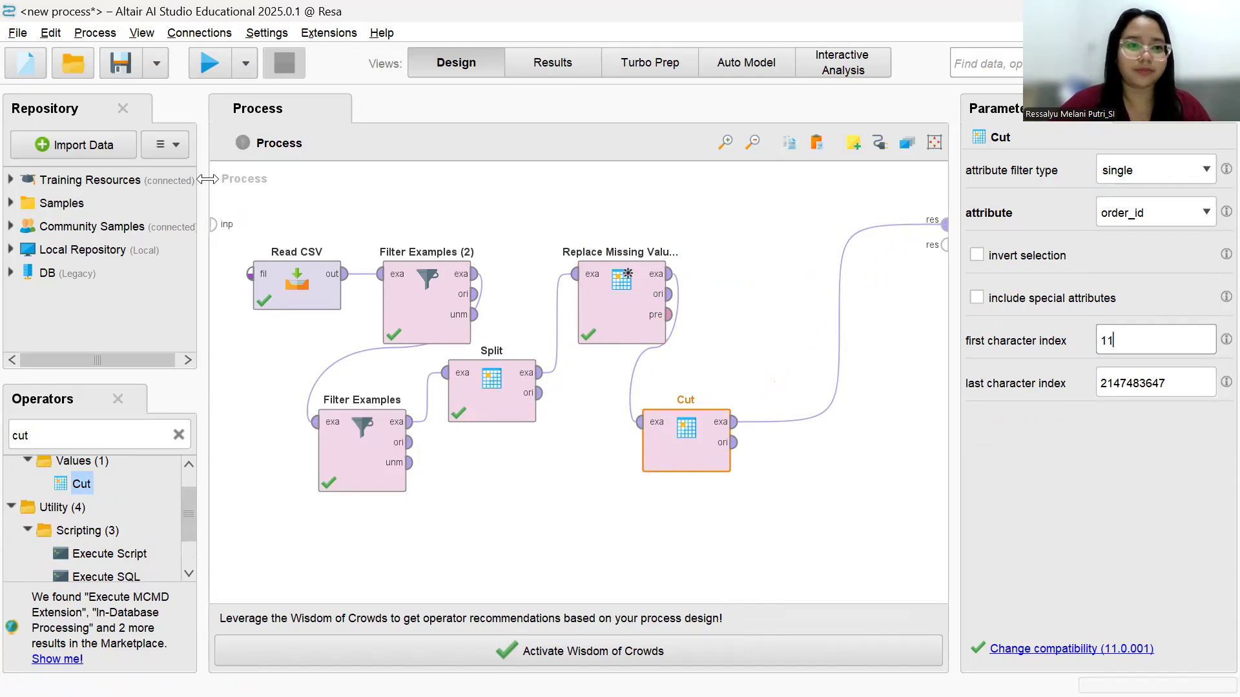
left_click(216, 68)
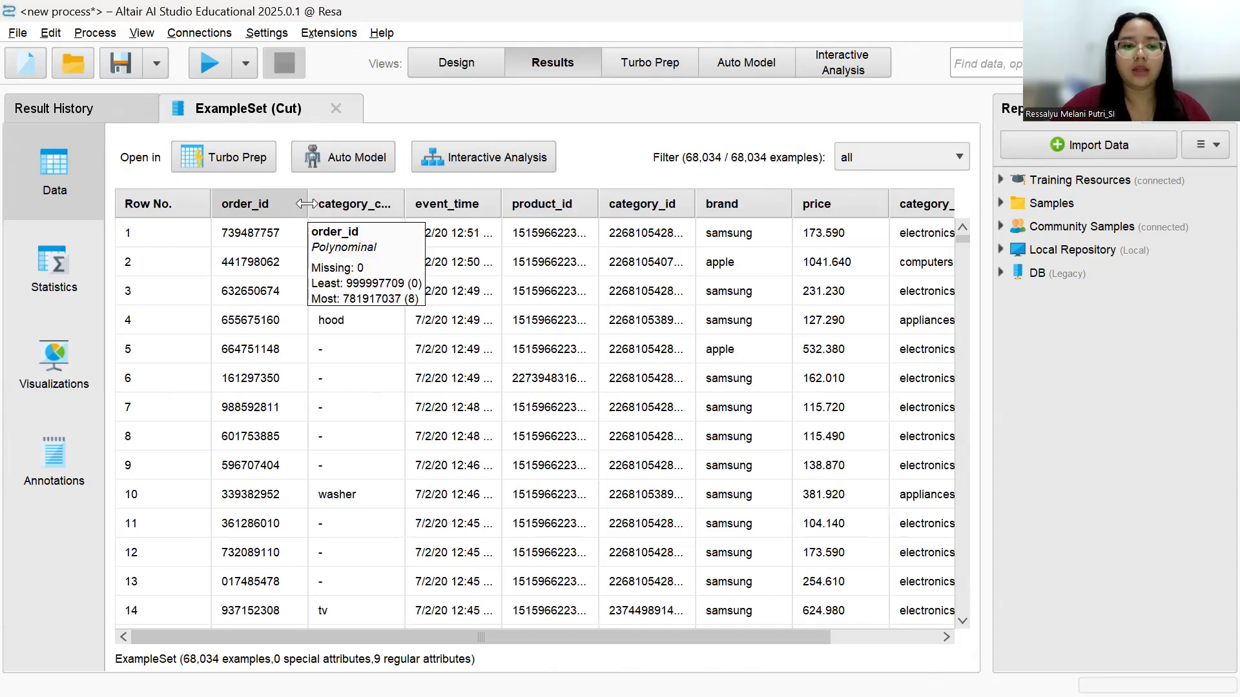
Align Cut directly beneath Replace Missing Values in the process design and add a Reorder Attributes operator beside it
left_click(423, 64)
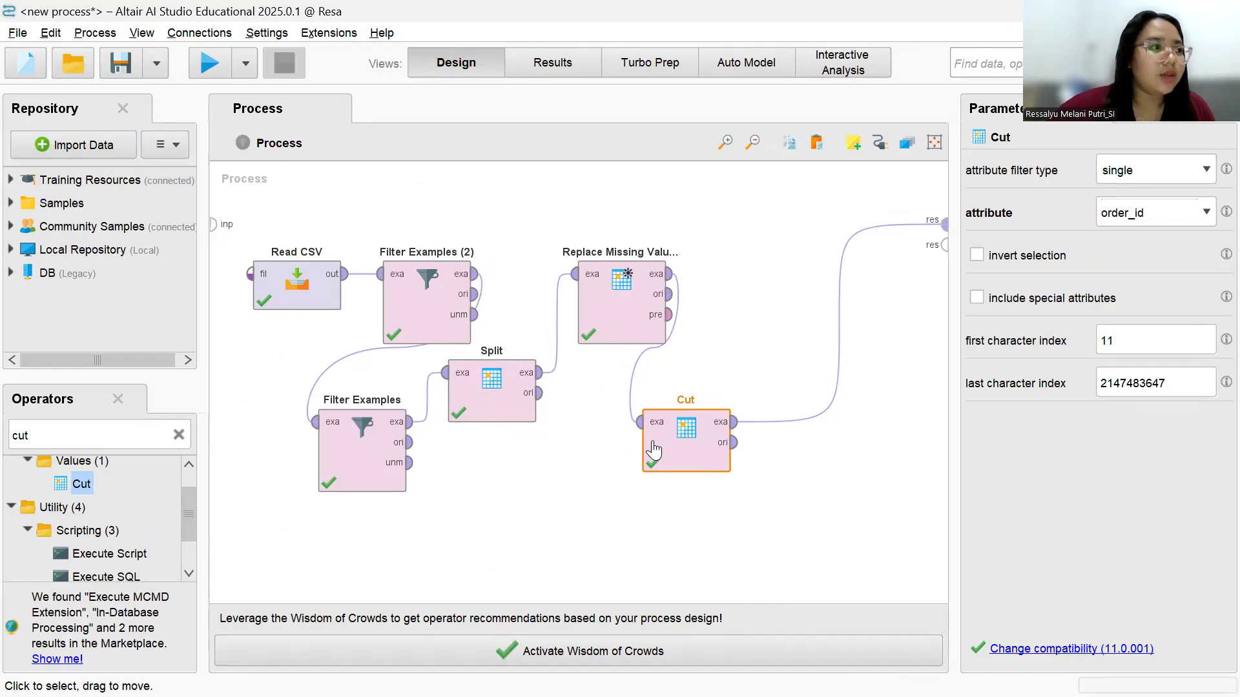
left_click_drag(642, 456, 624, 462)
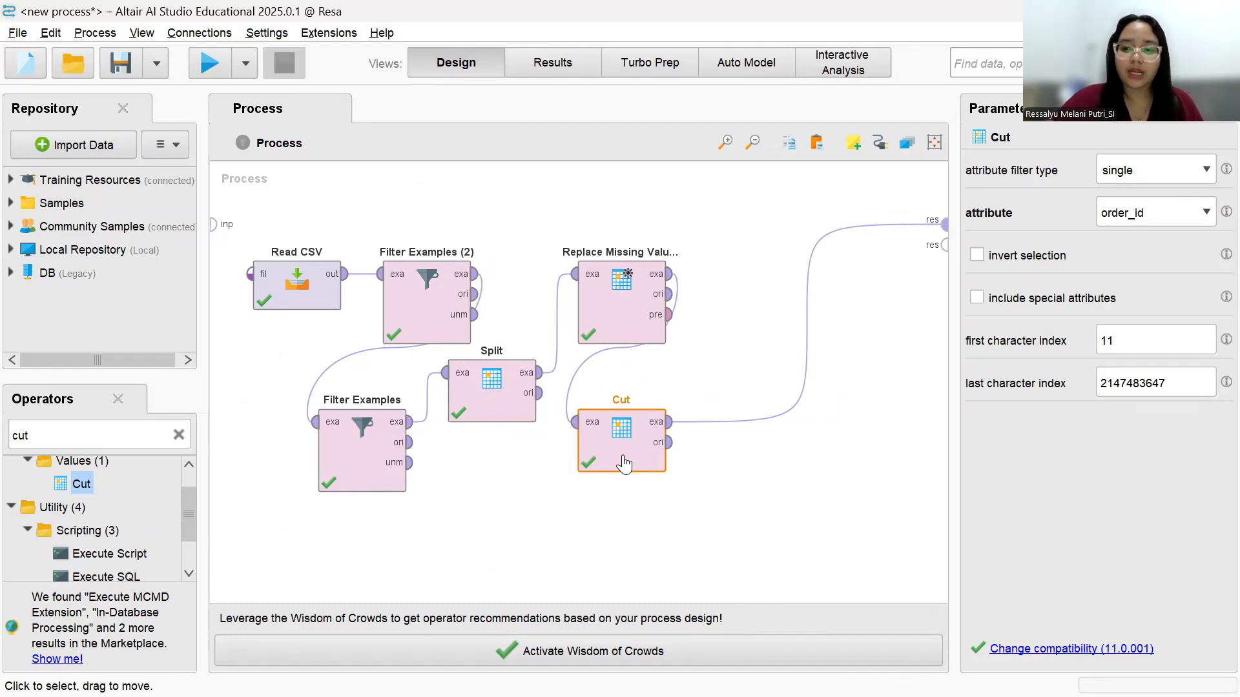
double_click(115, 437)
key("BackSpace")
type("r")
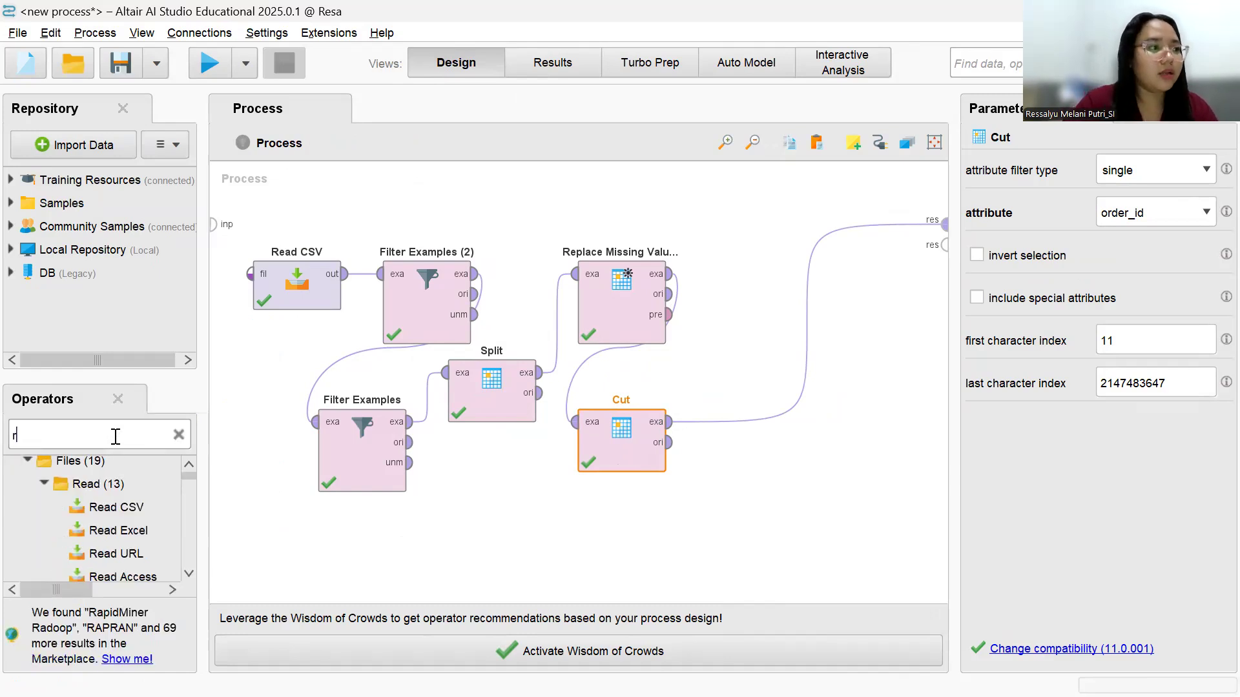
type("eorde")
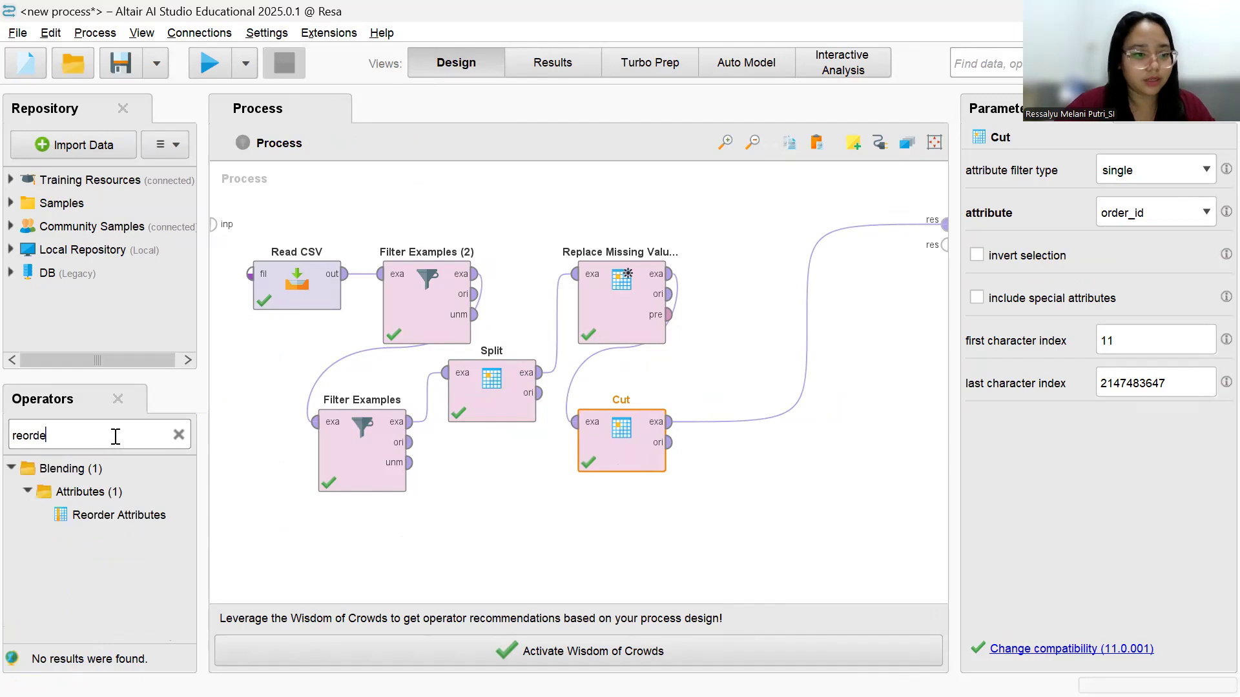
left_click_drag(119, 514, 783, 381)
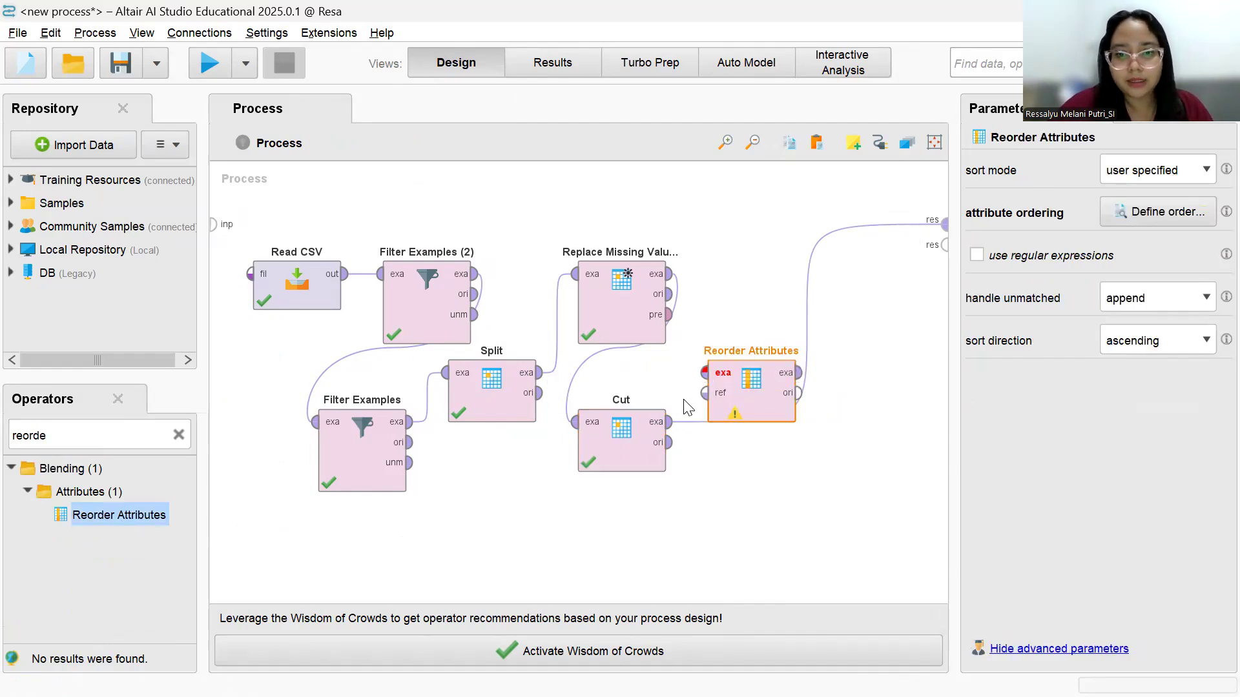
Connect Cut's example output and Filter Examples' original output to Reorder Attributes' example and reference inputs, and its example output to the process result
left_click(670, 425)
left_click(703, 373)
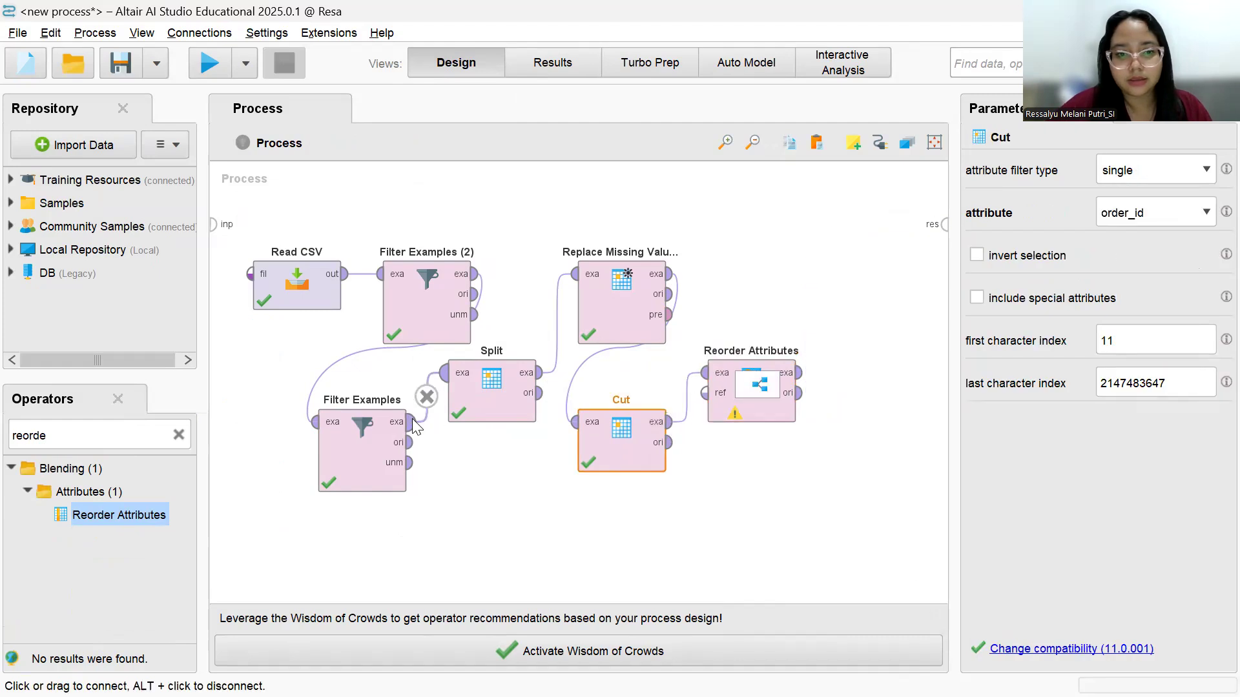
left_click(410, 452)
left_click(410, 449)
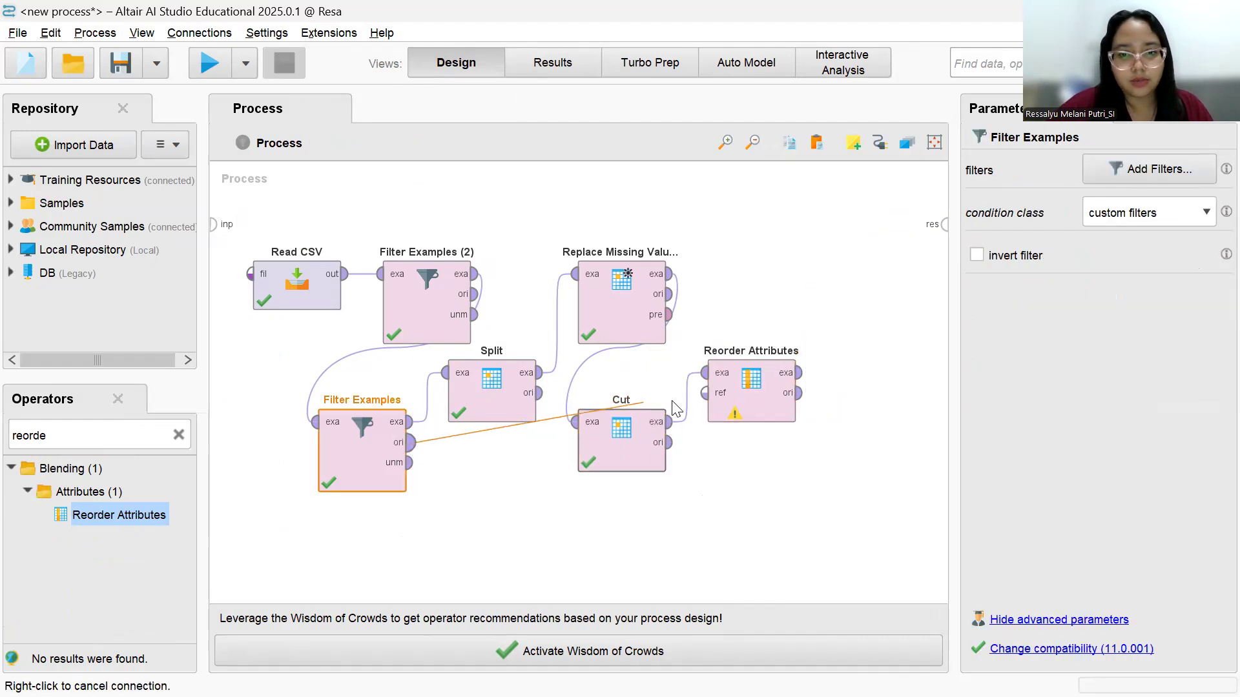
left_click(705, 393)
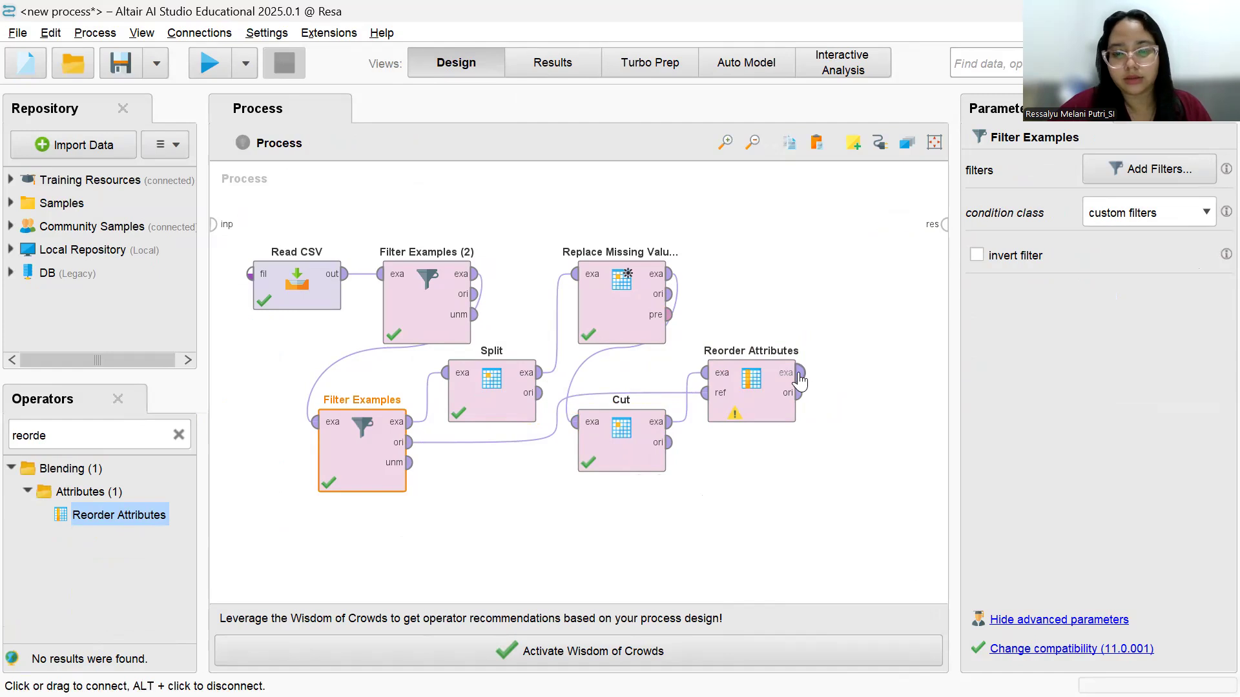
left_click(800, 373)
left_click(944, 223)
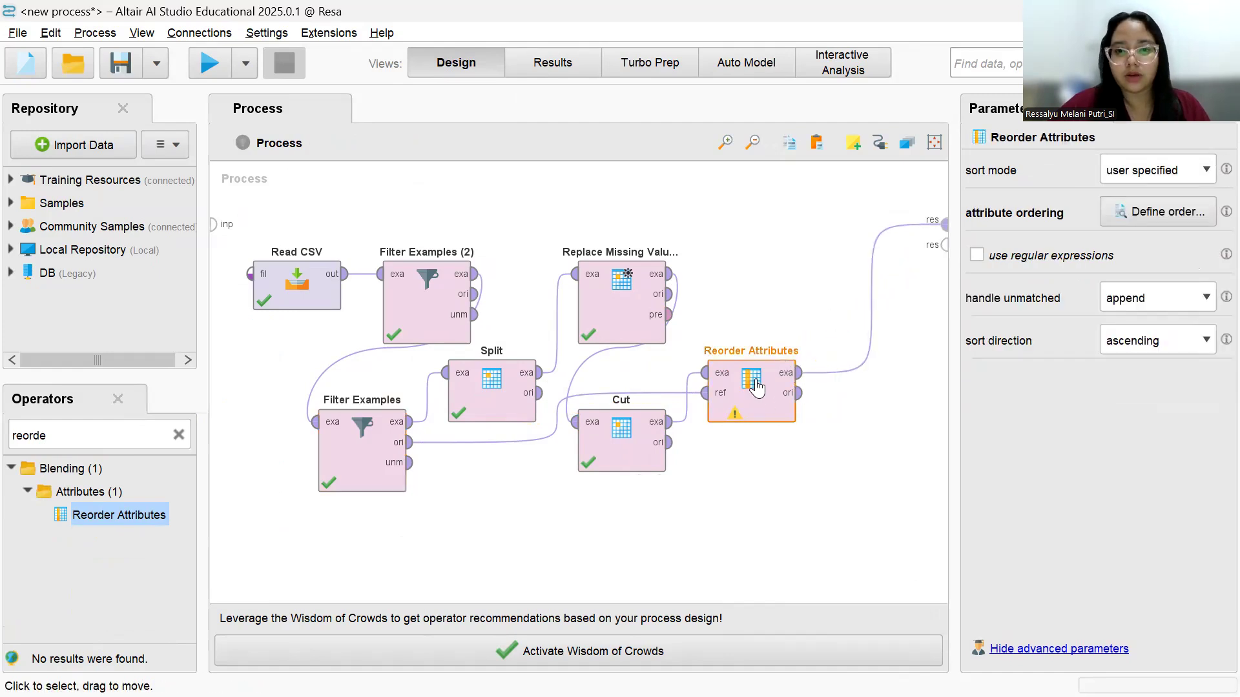
Set the Reorder Attributes sort mode to reference data and run the process
left_click(1161, 175)
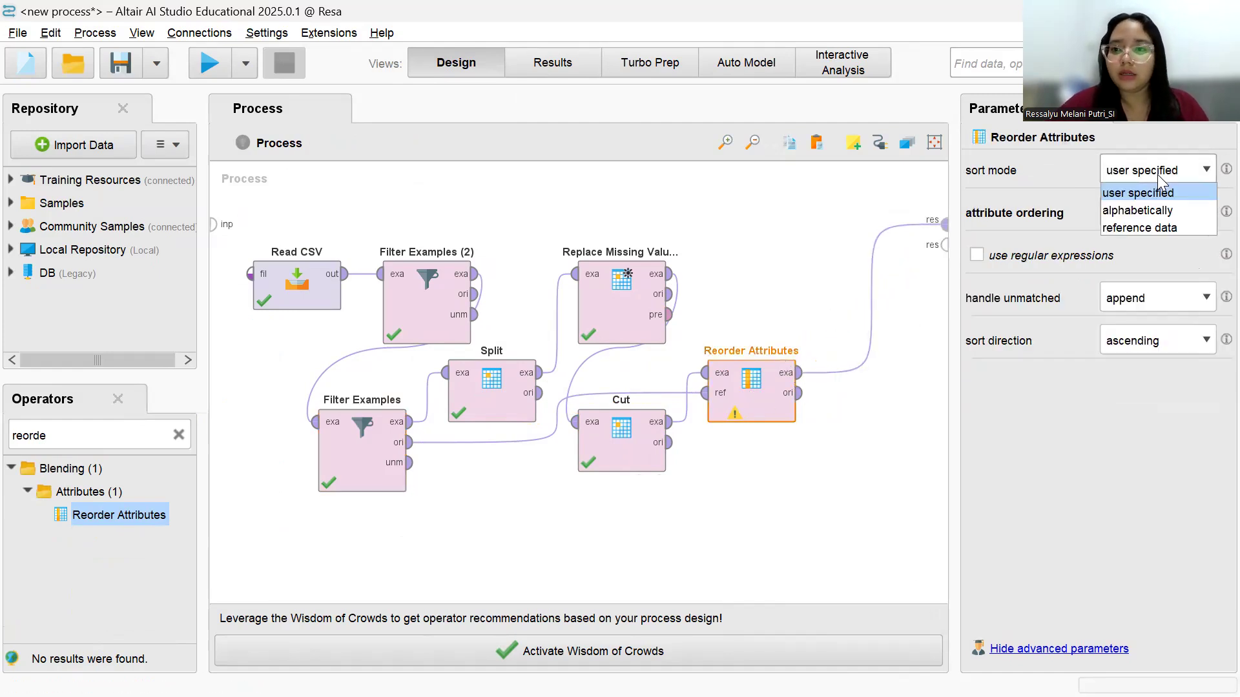
left_click(1139, 228)
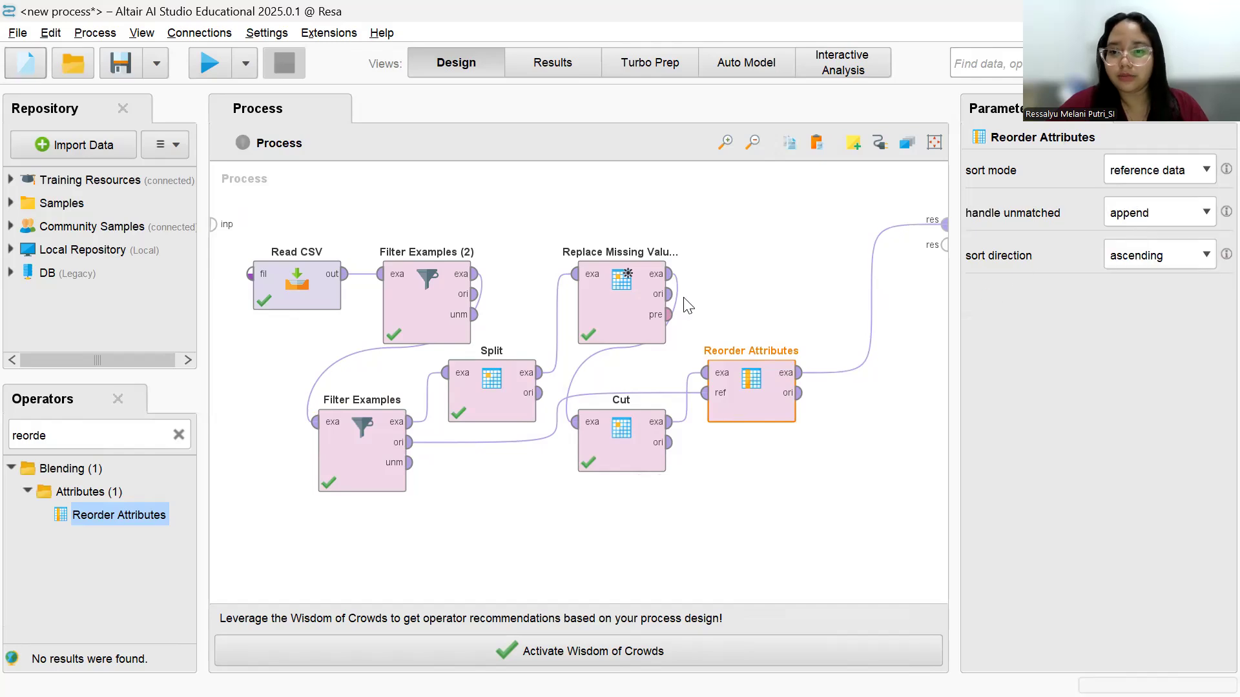
left_click(210, 64)
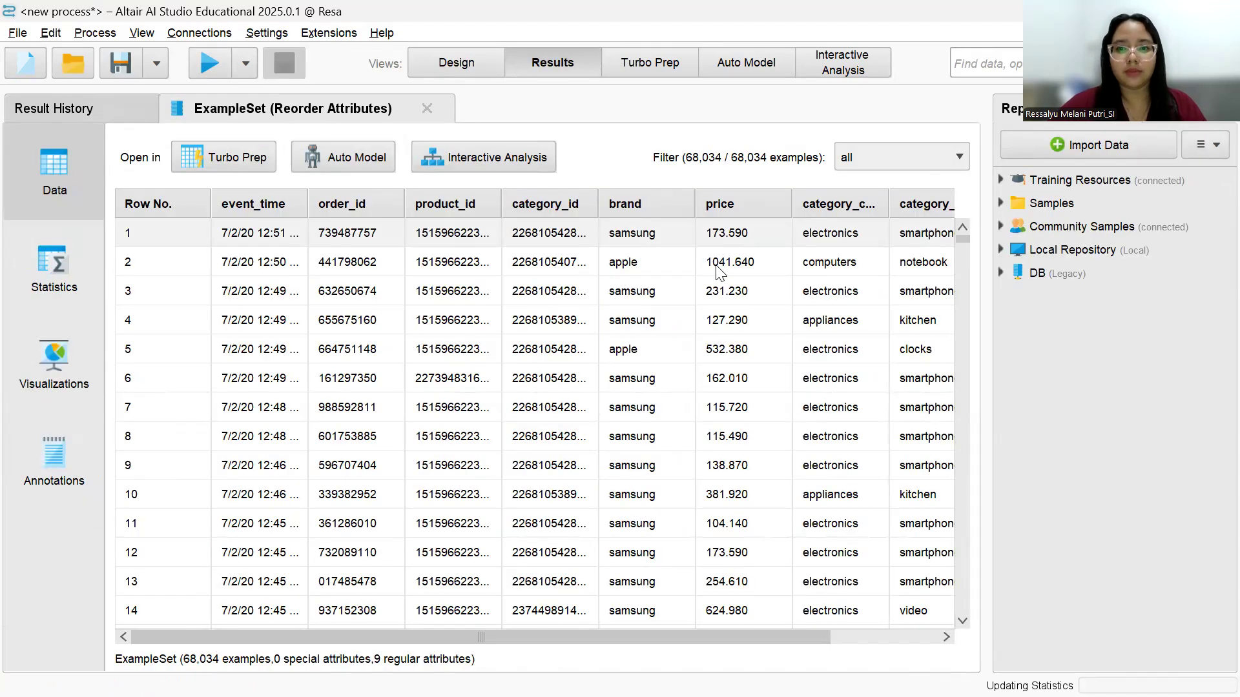
Examine the attribute order and the rows of the reordered example set
scroll(720, 271, "right", 3)
scroll(720, 271, "left", 3)
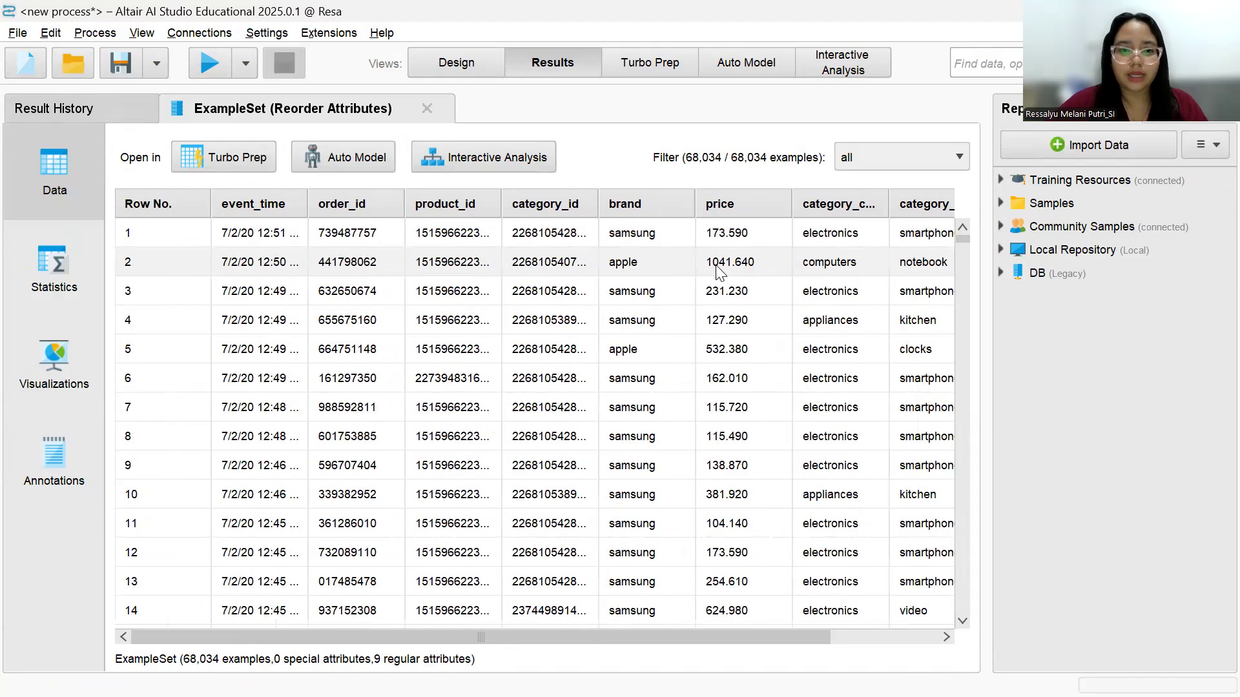
scroll(720, 271, "down", 20)
scroll(720, 272, "down", 20)
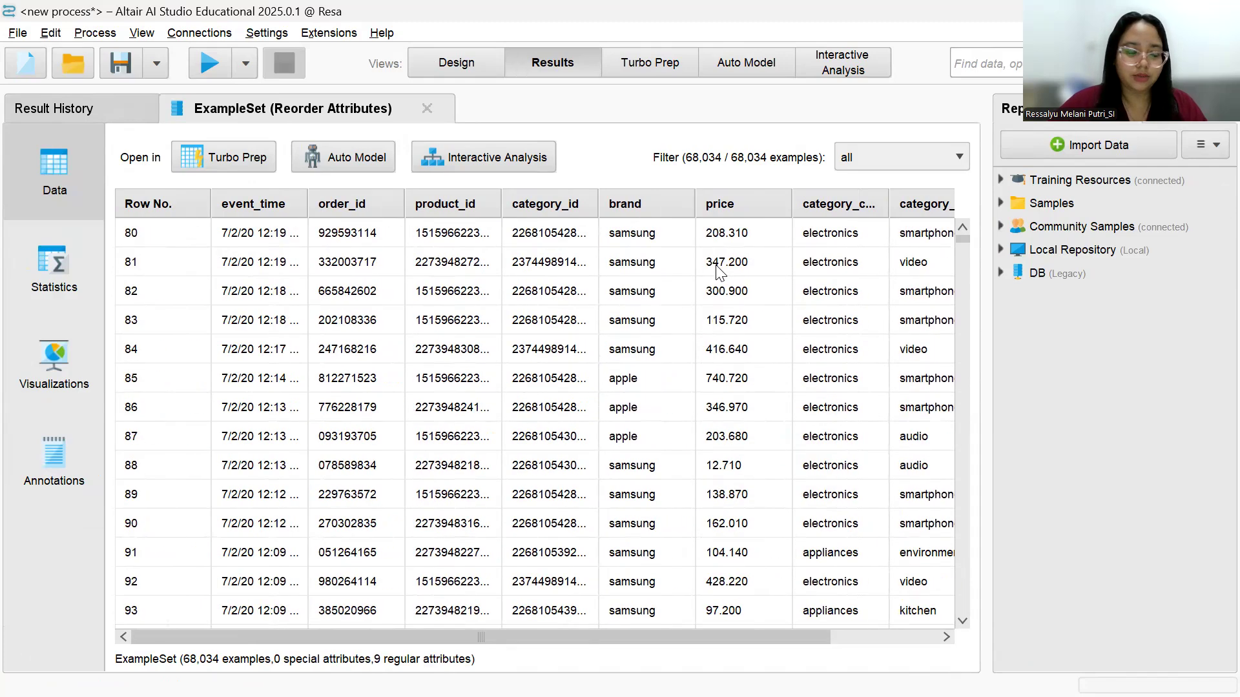
scroll(720, 271, "up", 12)
scroll(720, 271, "up", 20)
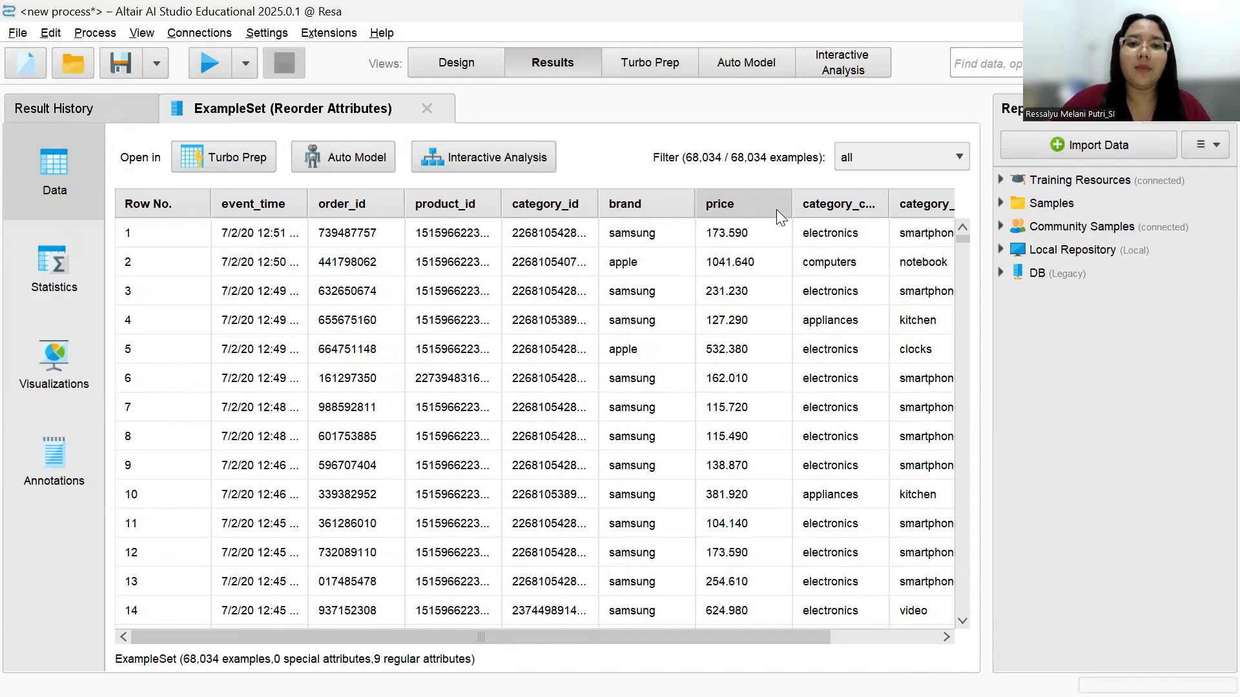
Widen the category_code_1 and category_code_2 columns in the results table to fit their full headers
scroll(914, 231, "right", 3)
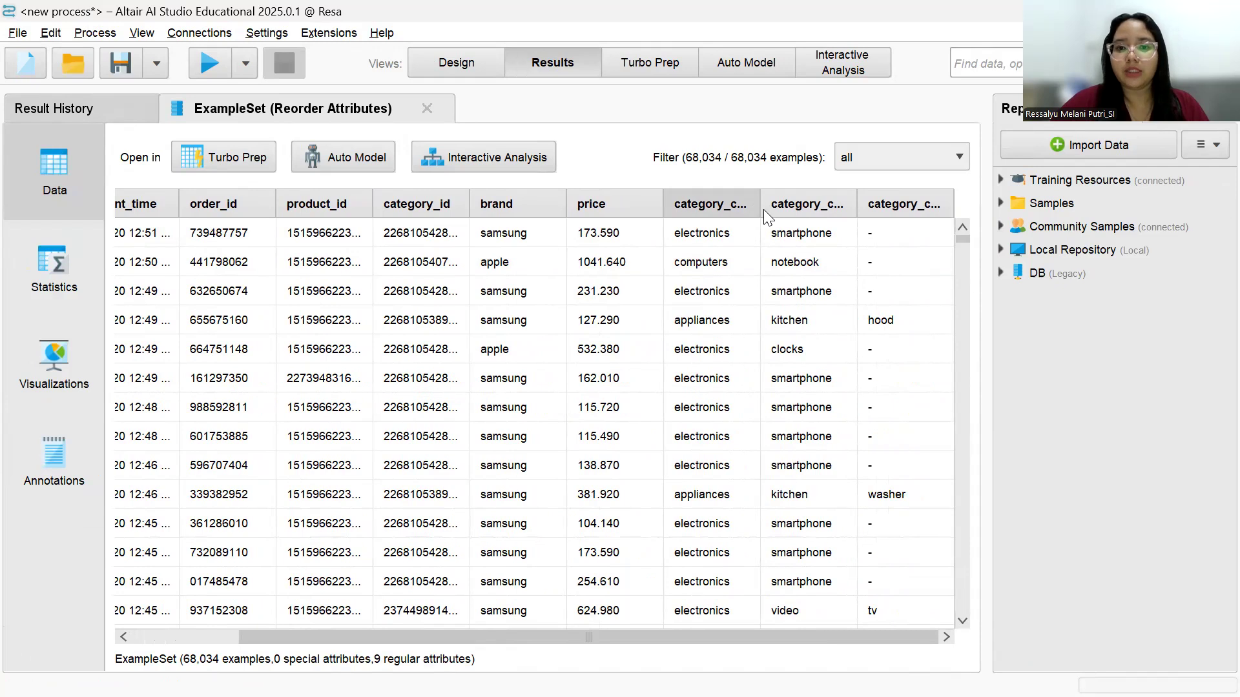
left_click_drag(760, 210, 785, 210)
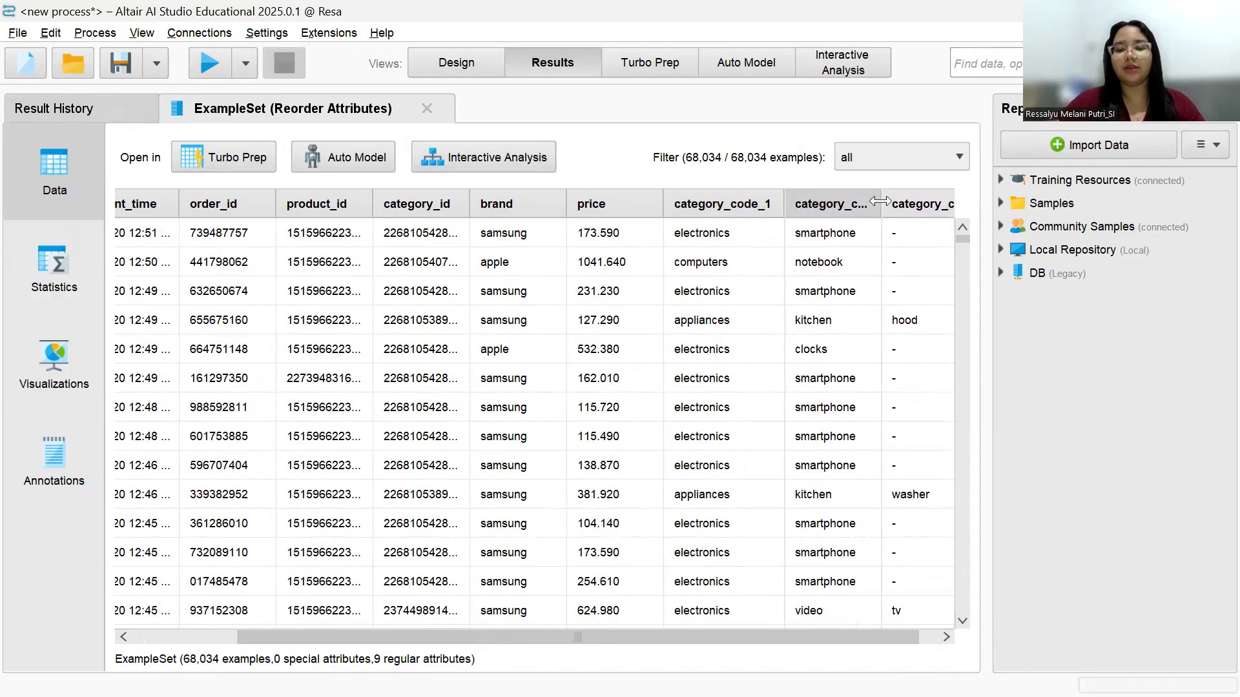
left_click_drag(881, 202, 906, 202)
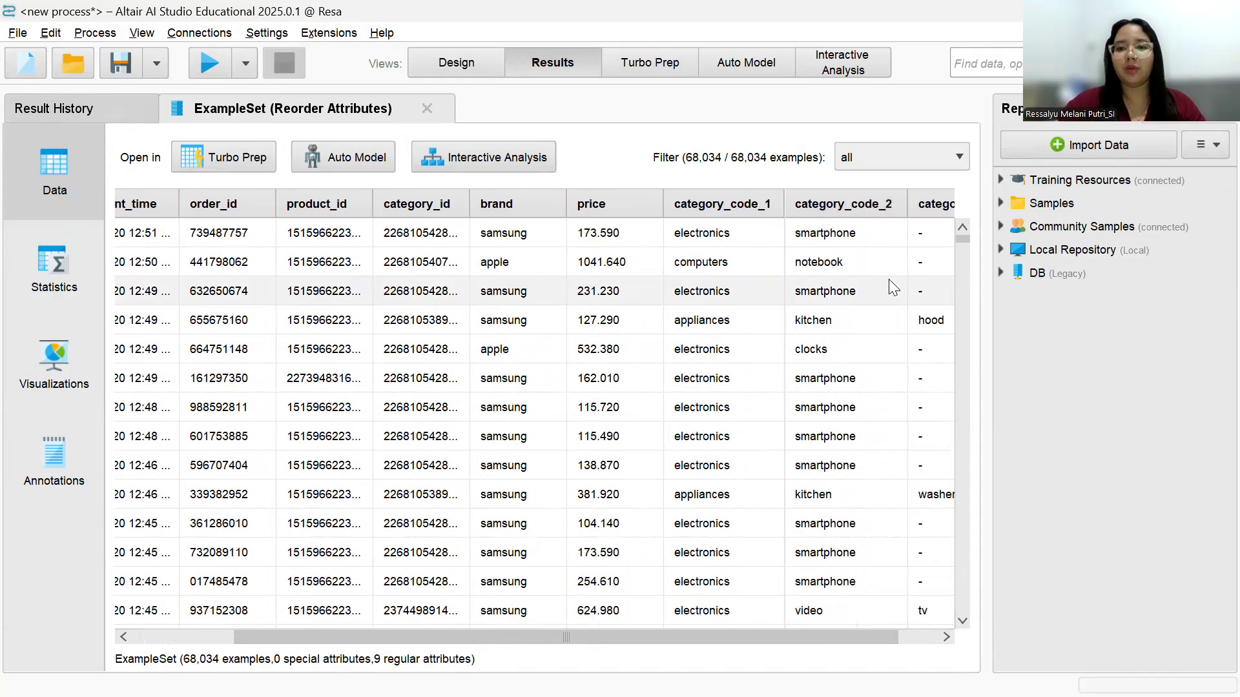
scroll(888, 279, "right", 2)
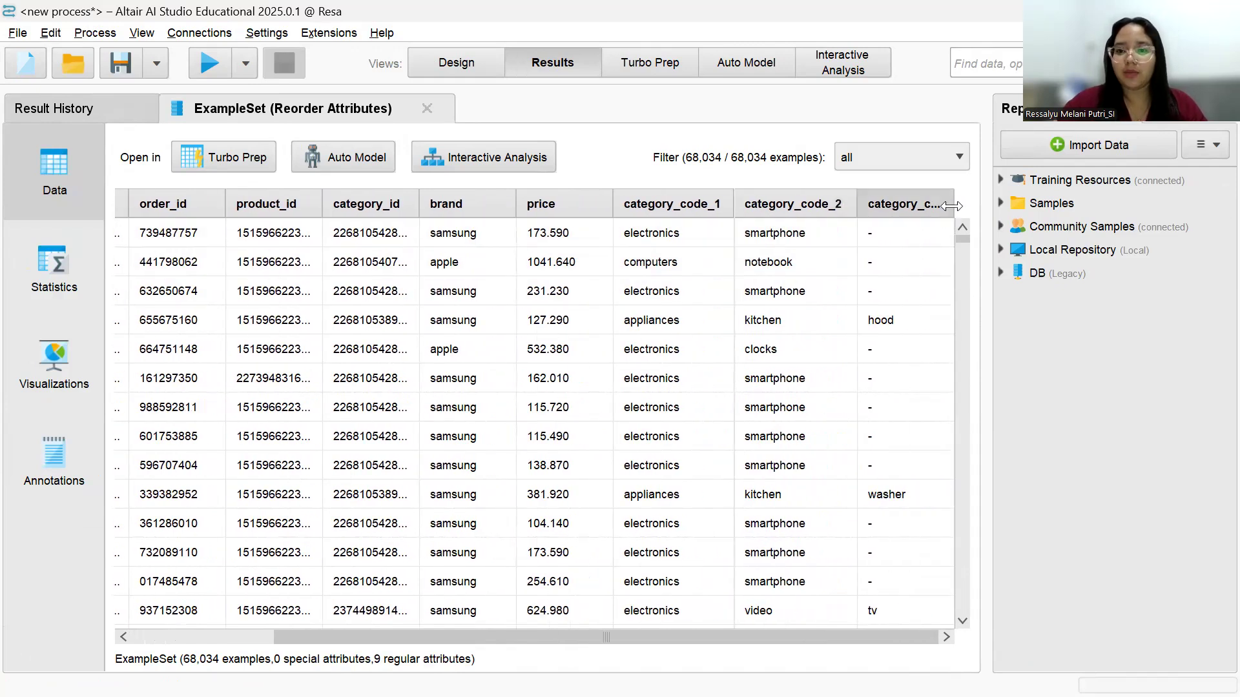